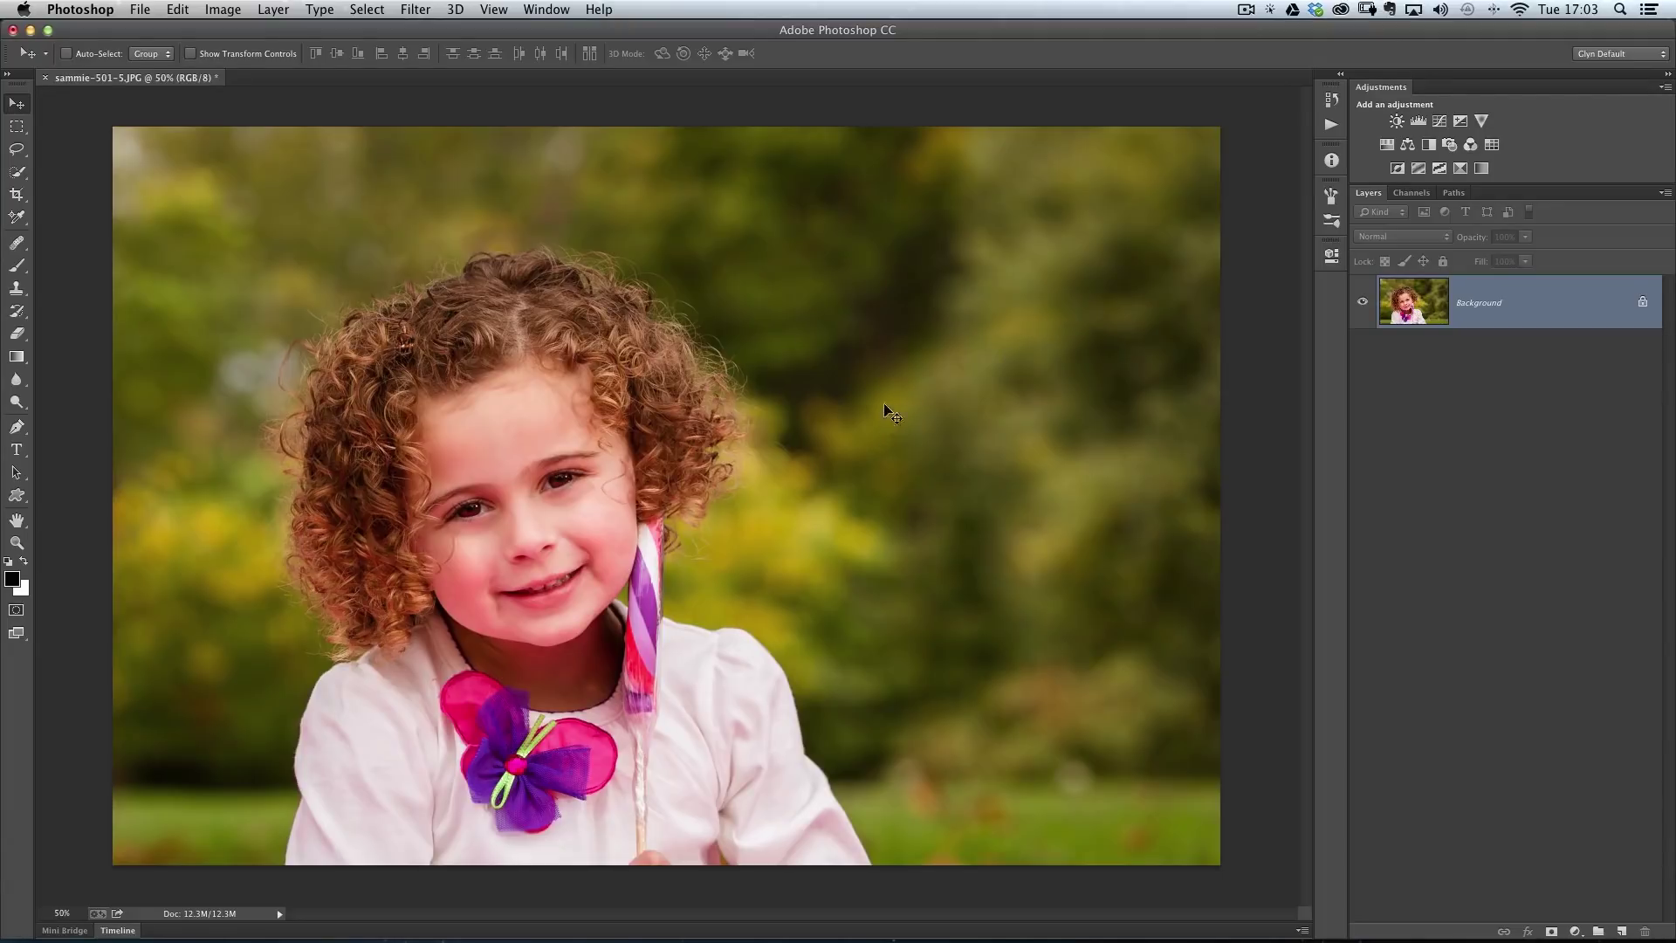
- Convert the photo for Smart Filters and open it in the Camera Raw Filter
left_click(415, 9)
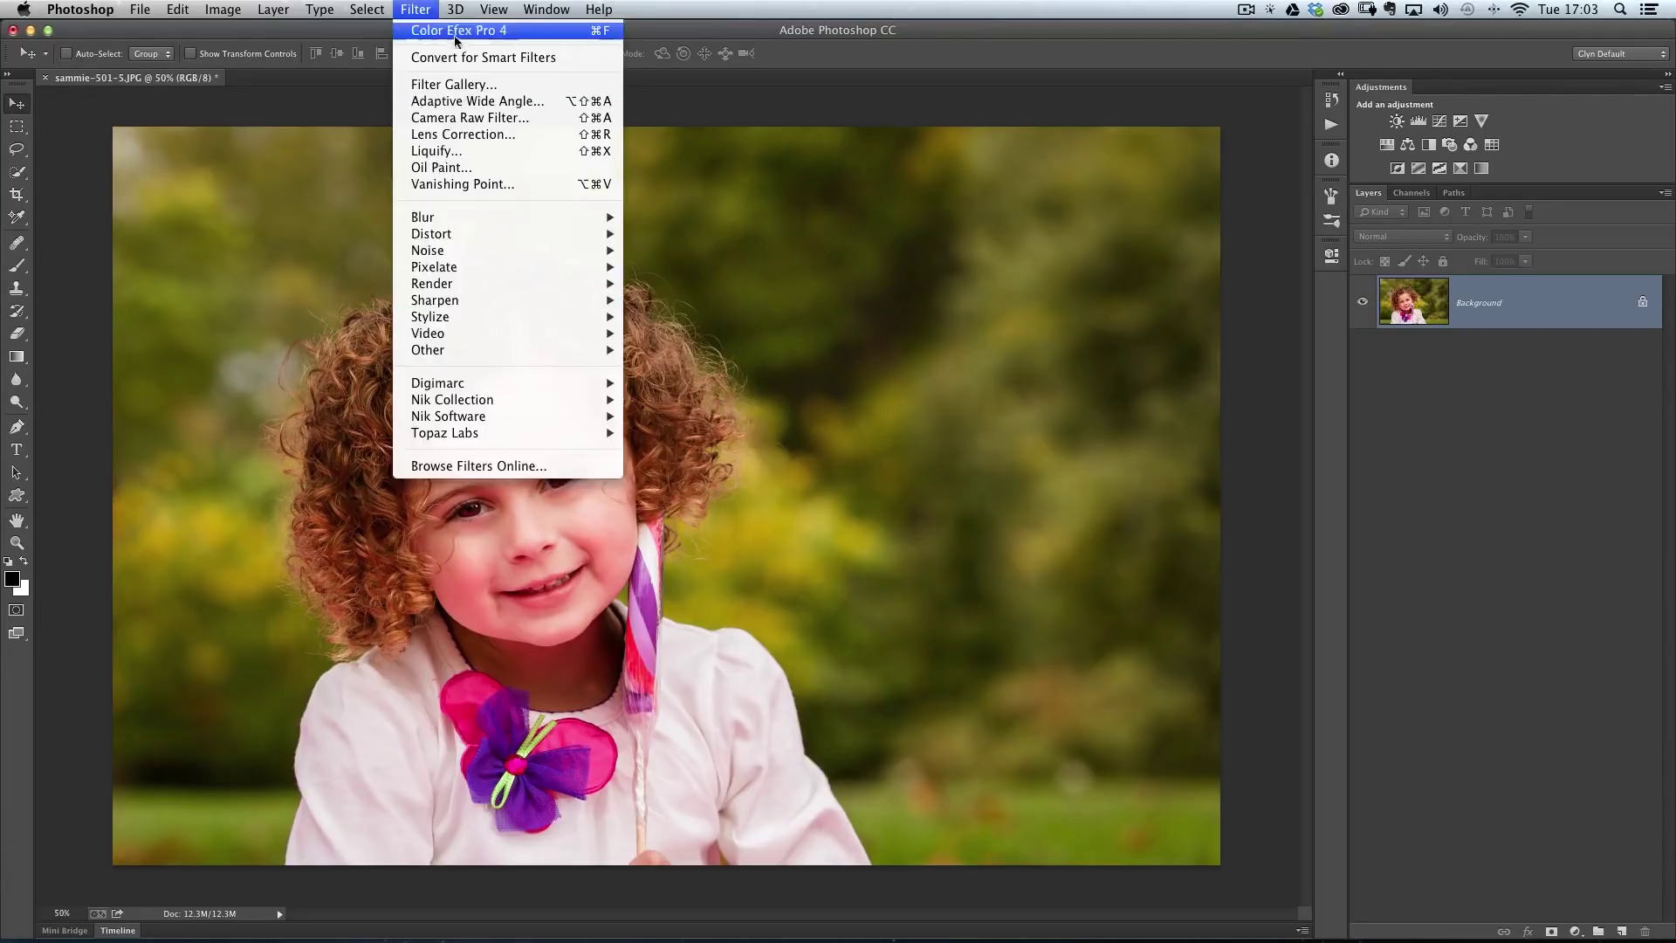
left_click(476, 58)
left_click(417, 11)
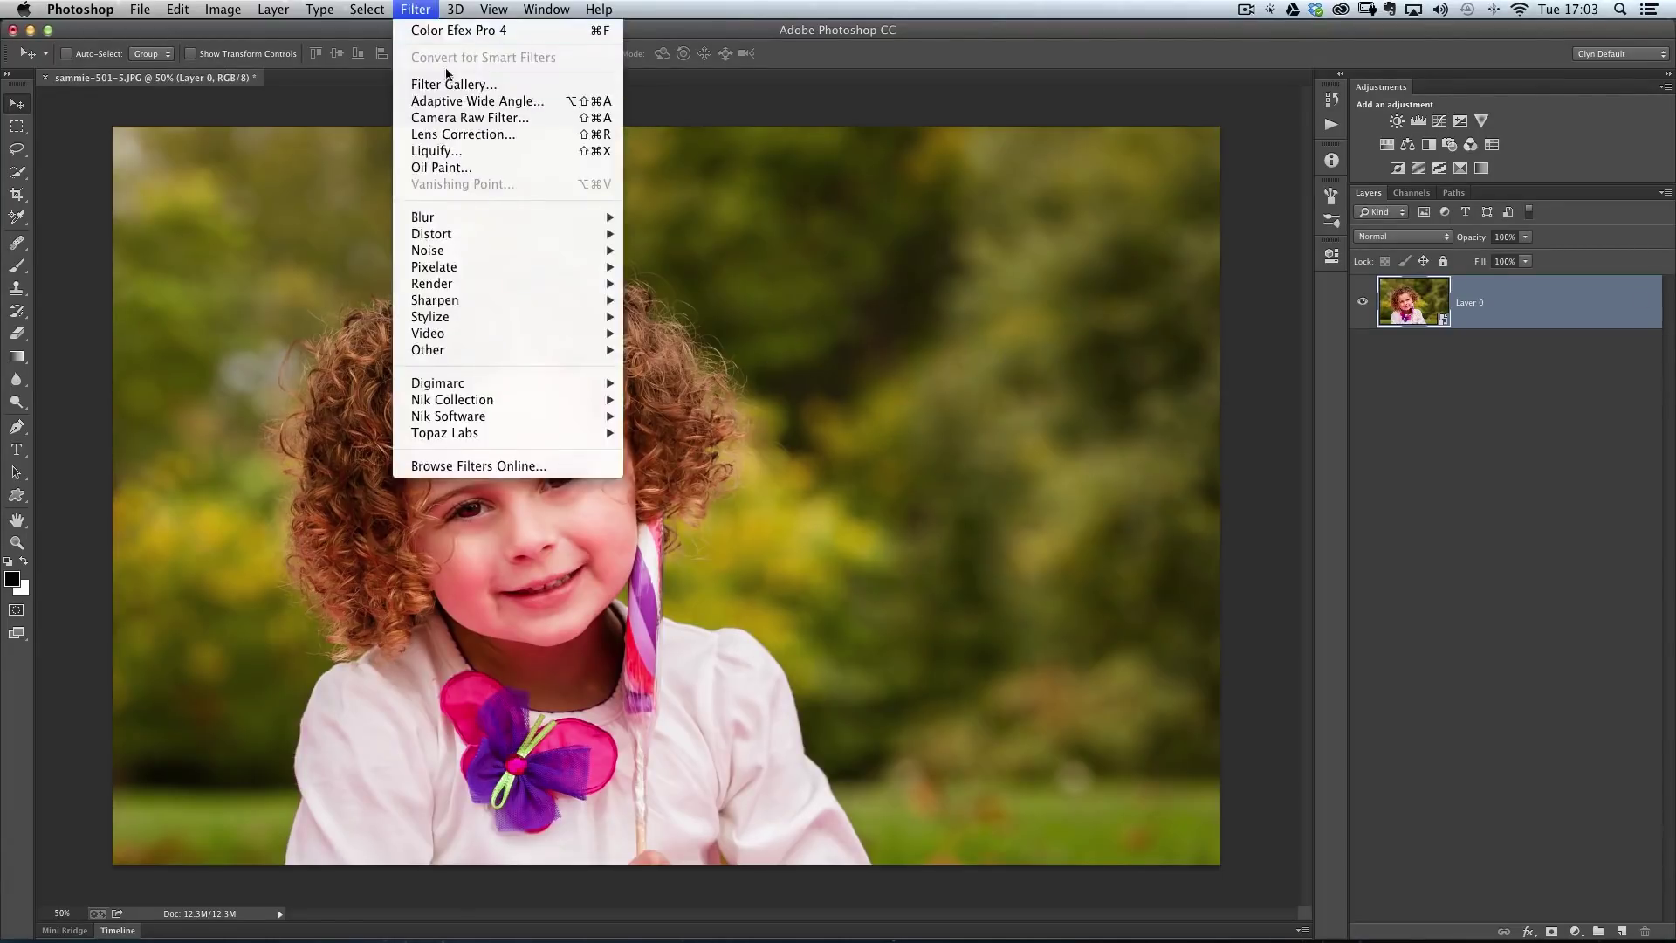
left_click(497, 119)
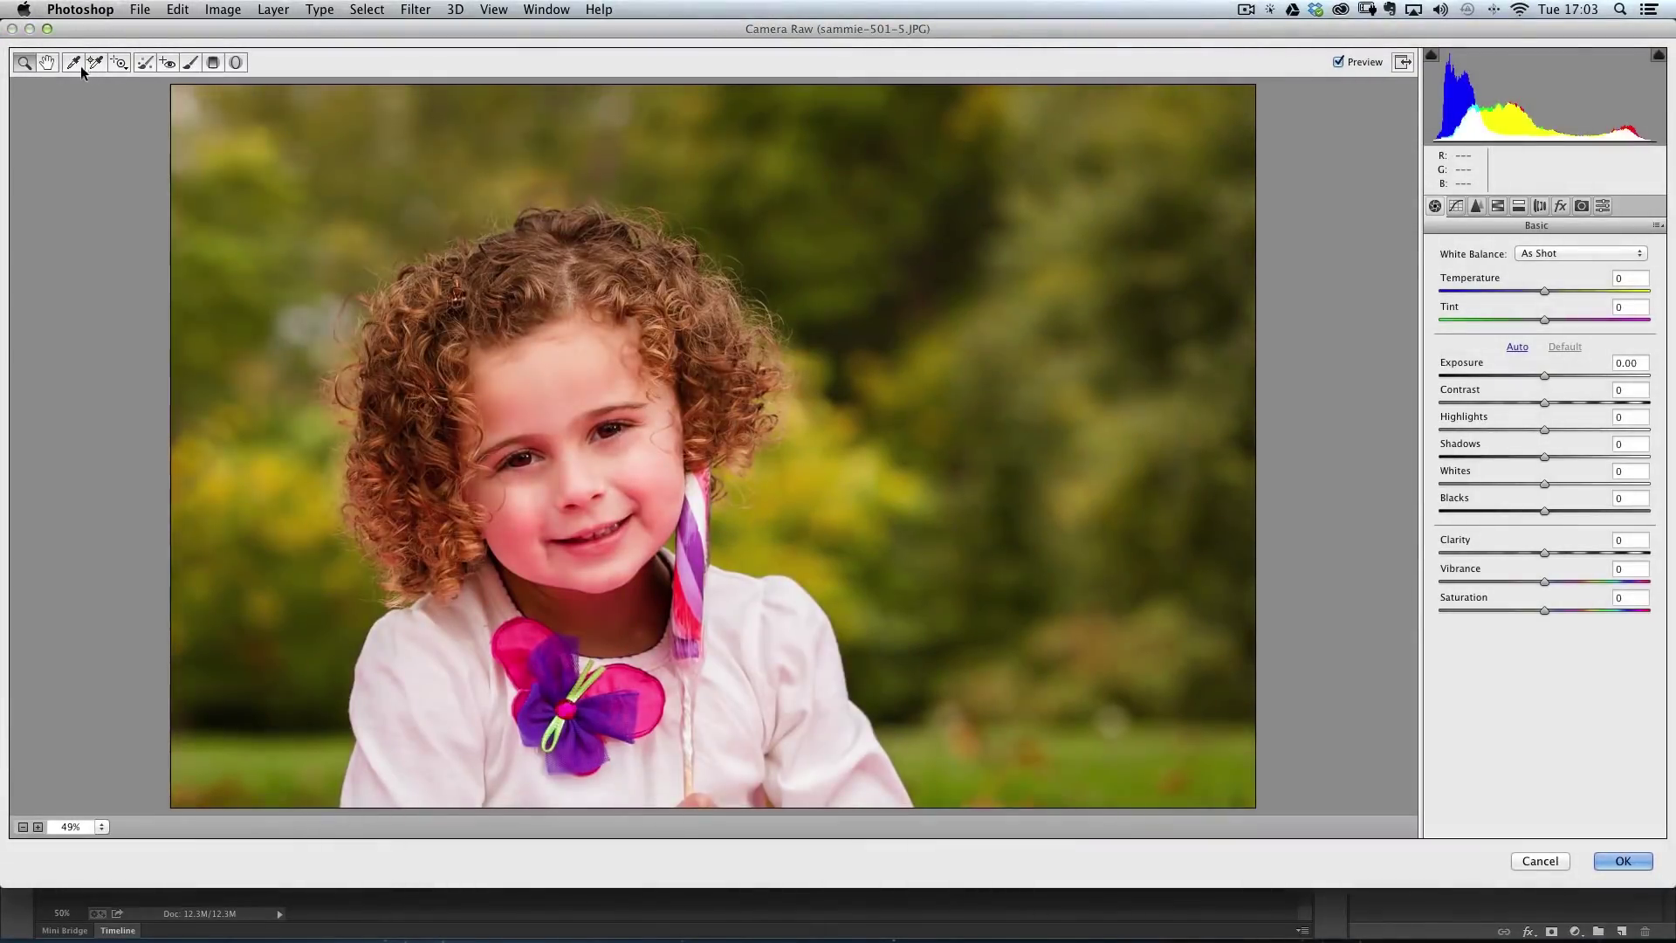
- Sample the white shirt for white balance, reaching Temperature -13 and Tint -28
left_click(73, 62)
left_click(439, 699)
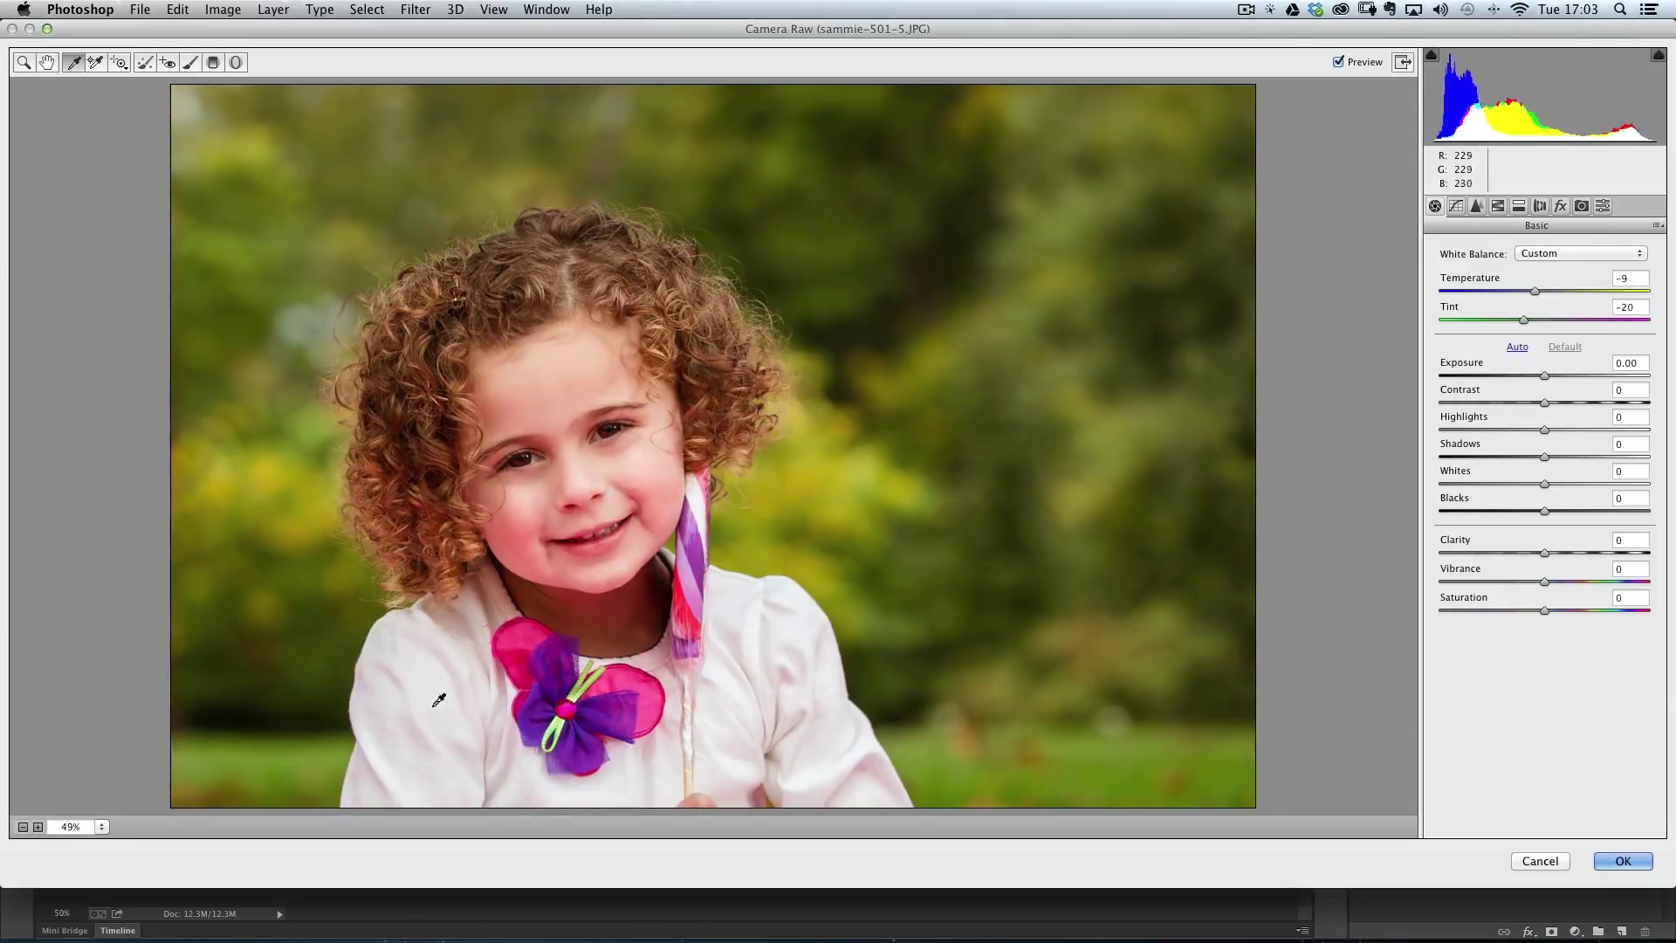
left_click(731, 711)
left_click(760, 629)
left_click(787, 673)
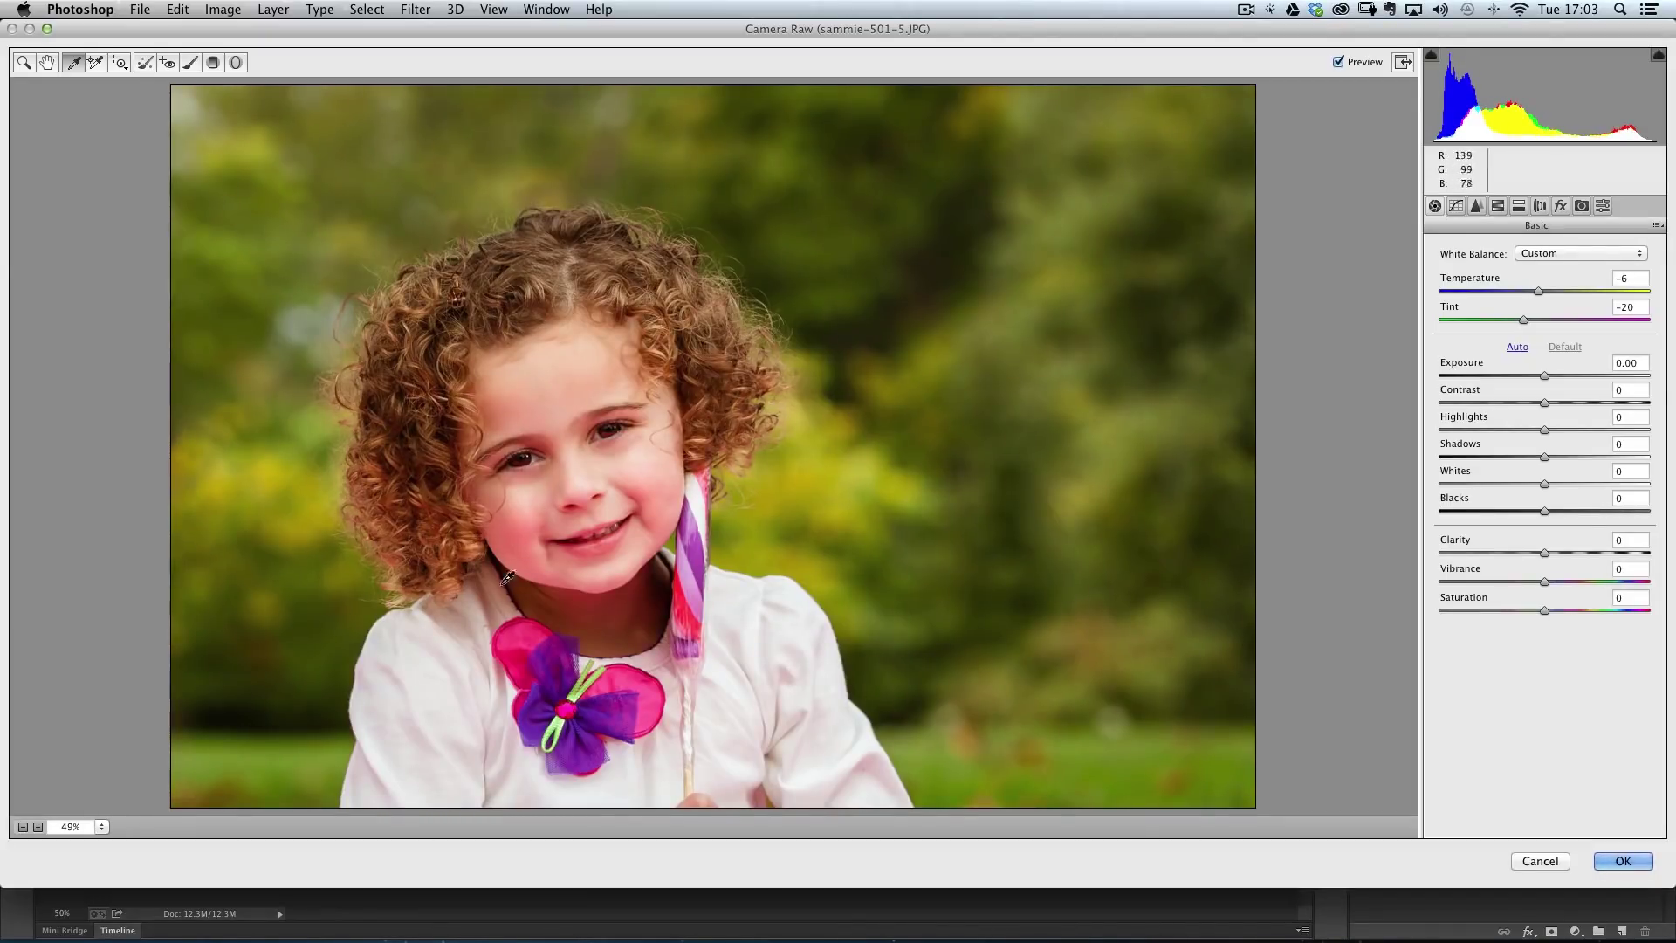
left_click(458, 663)
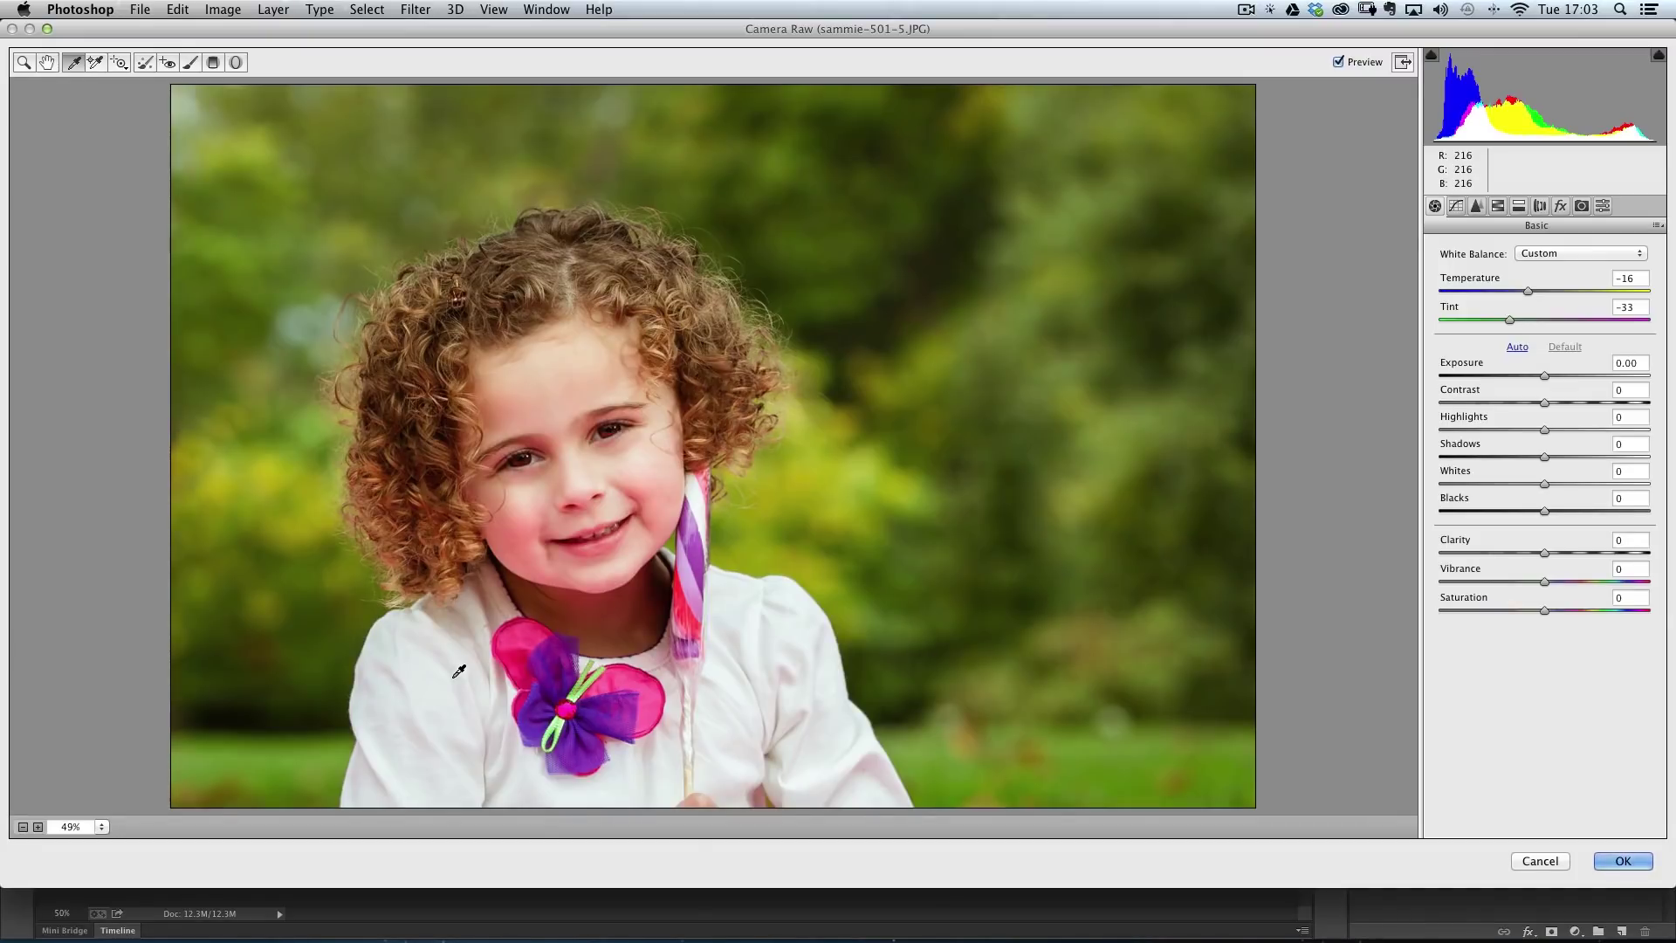
left_click(442, 667)
left_click(772, 661)
left_click(739, 702)
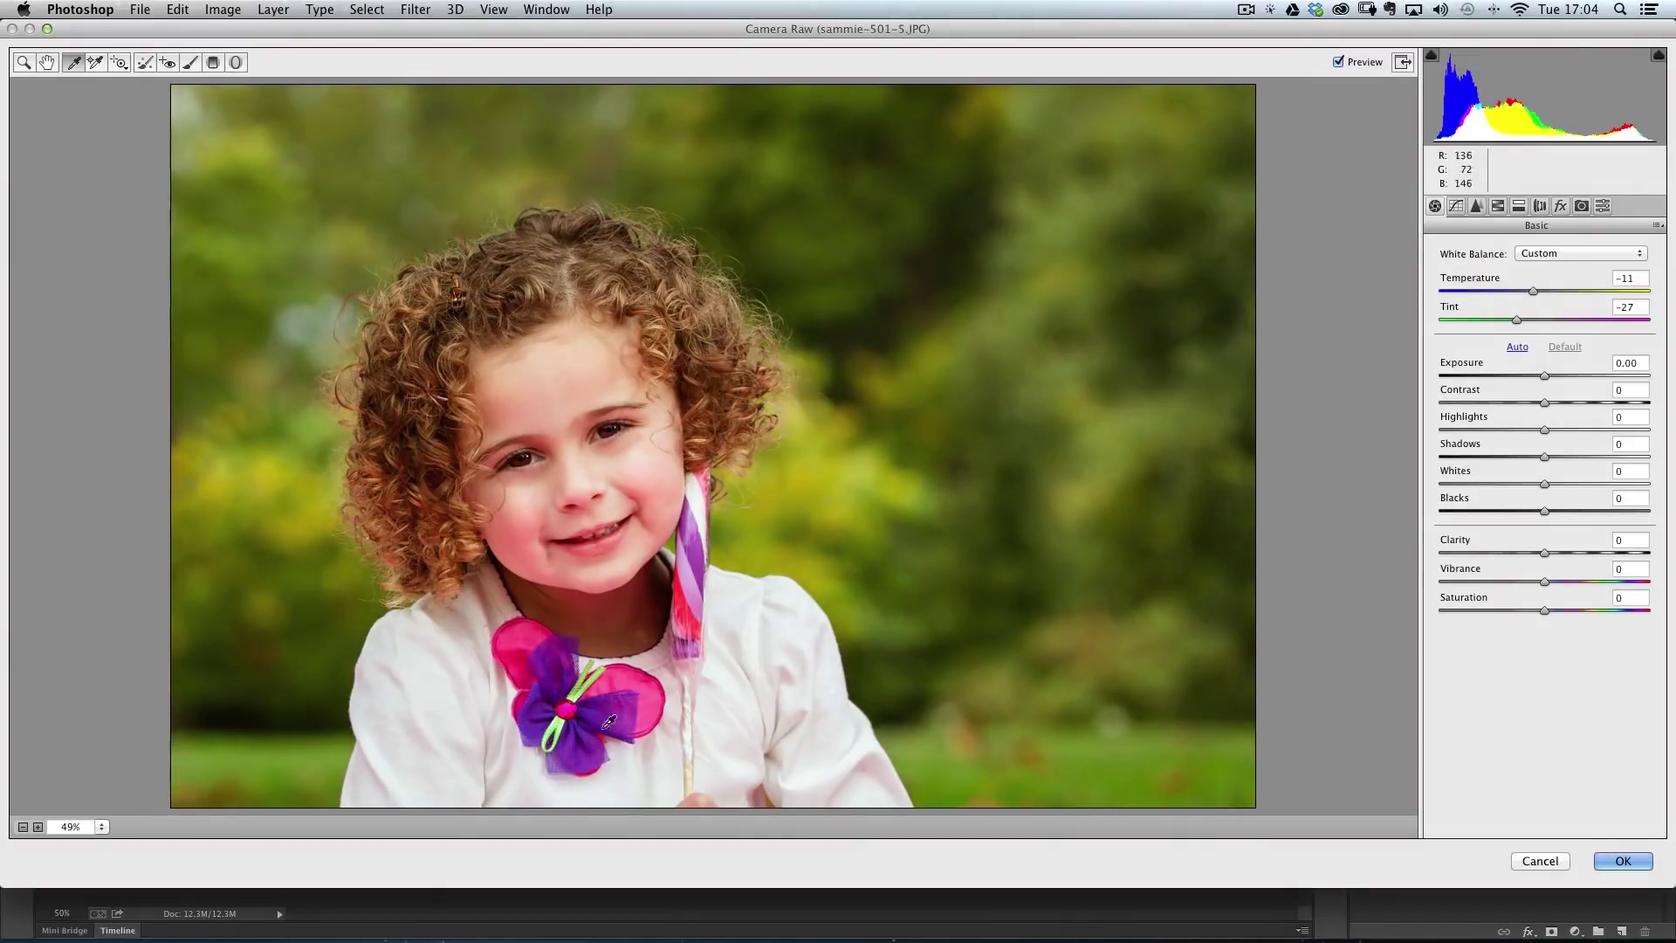
left_click(752, 639)
key("alt")
left_click(755, 609)
left_click(416, 728)
left_click(450, 646)
- Cancel the Camera Raw correction and switch to the Color Sampler Tool
left_click(1536, 861)
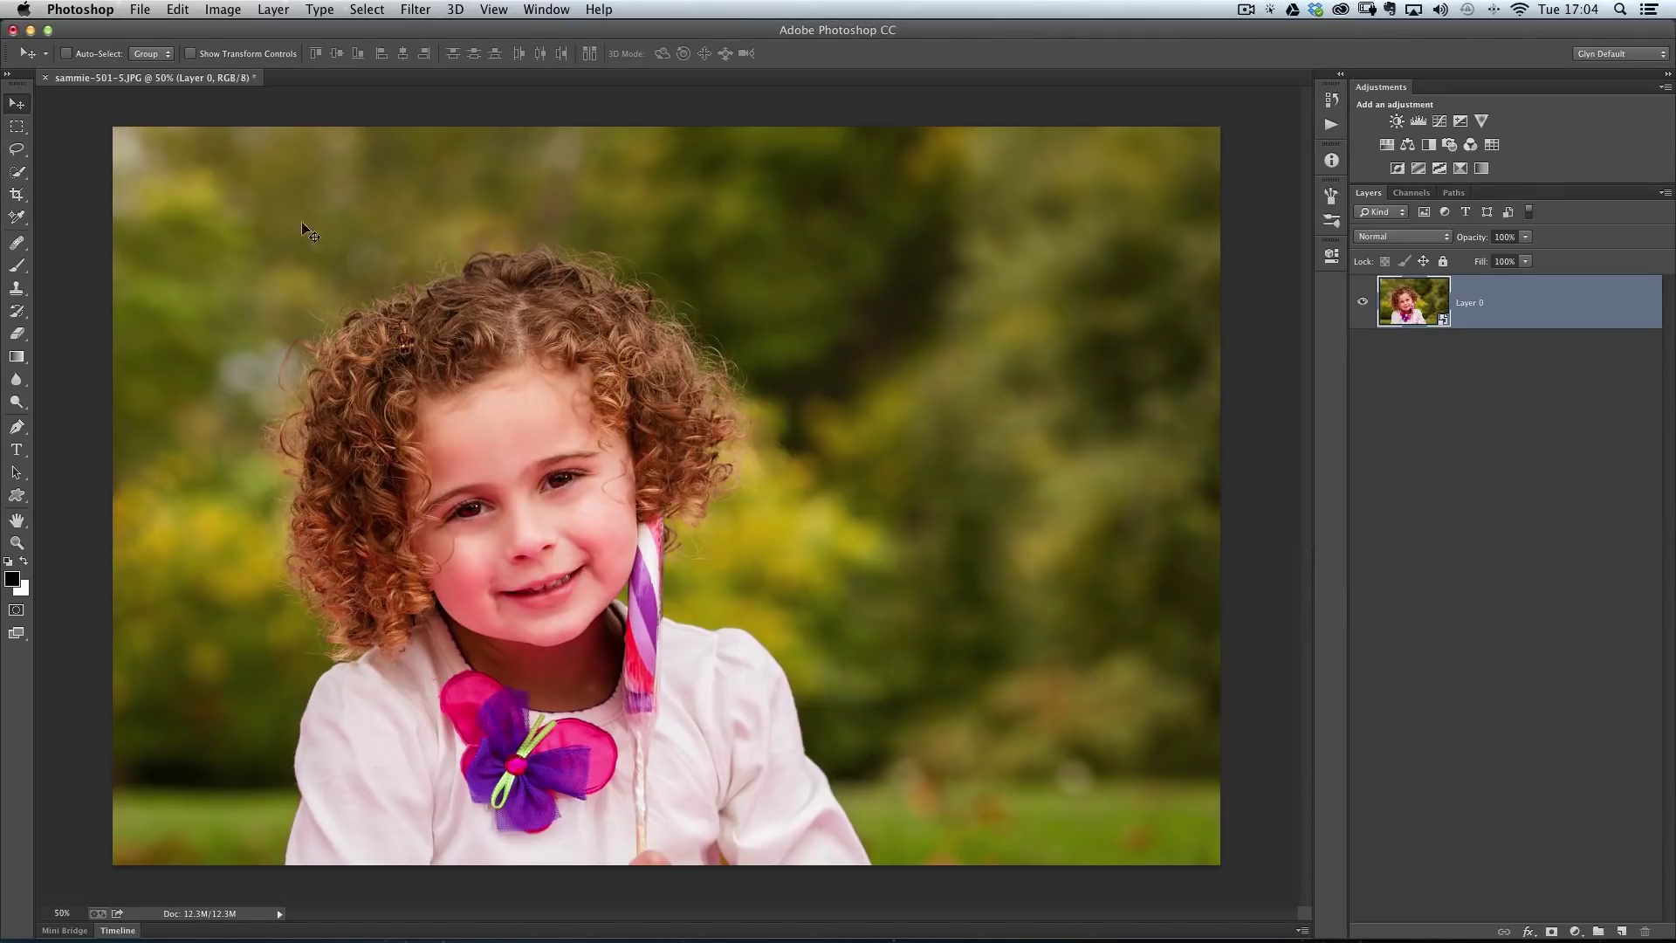
left_click_drag(17, 217, 107, 252)
left_click_drag(18, 220, 66, 217)
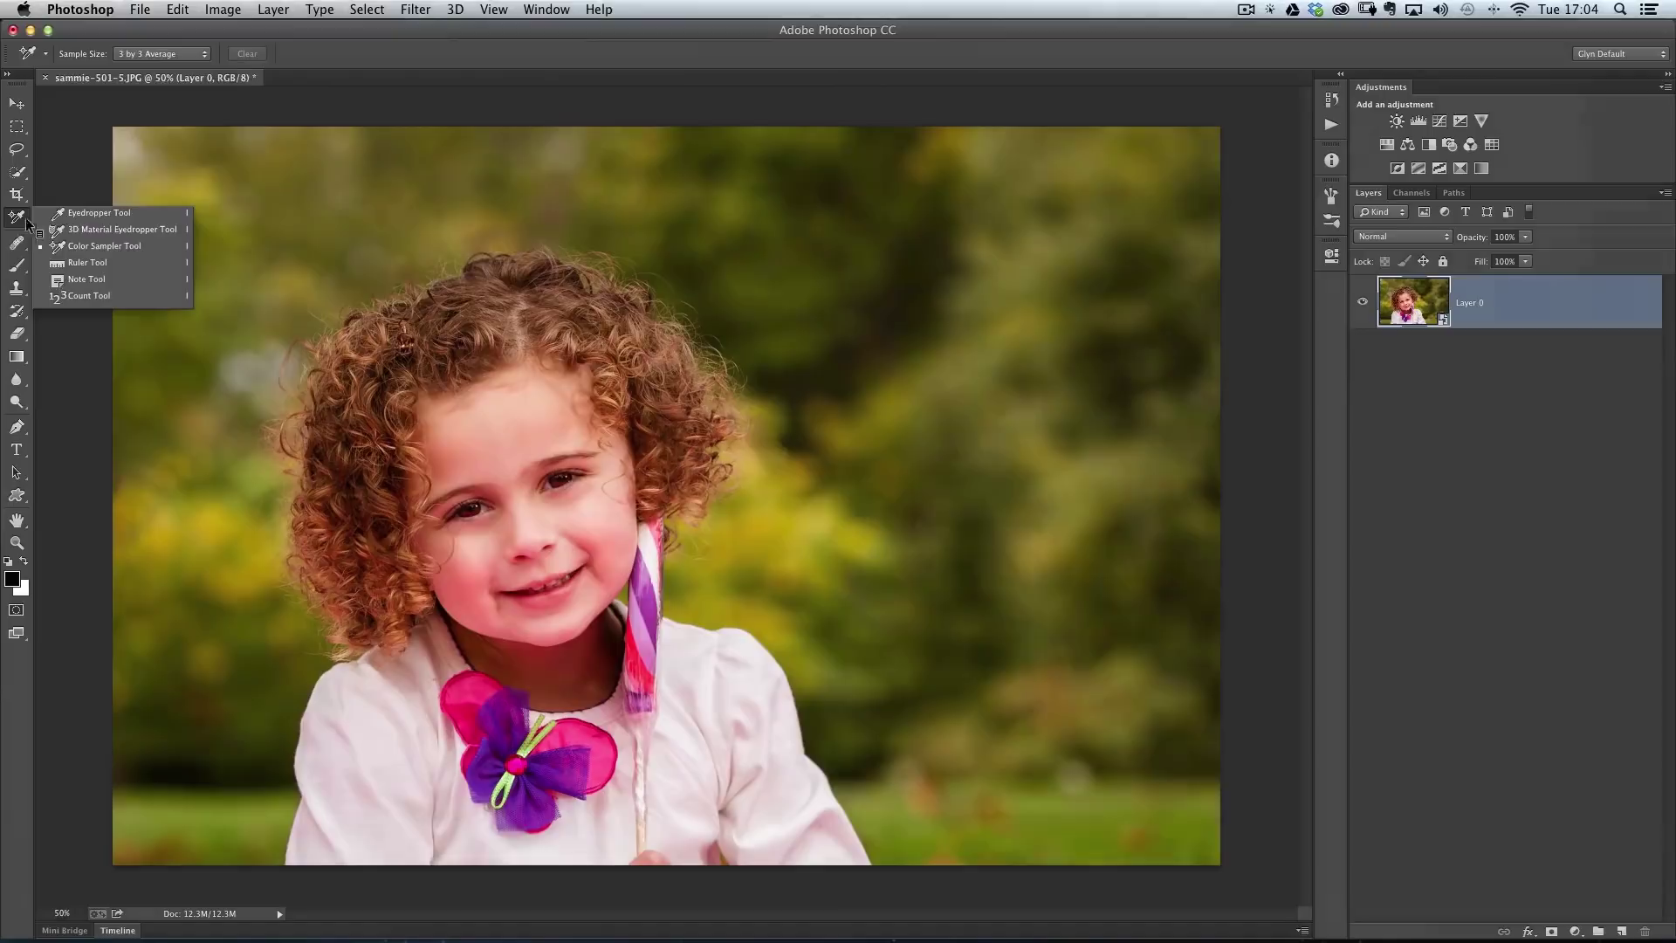
left_click(100, 250)
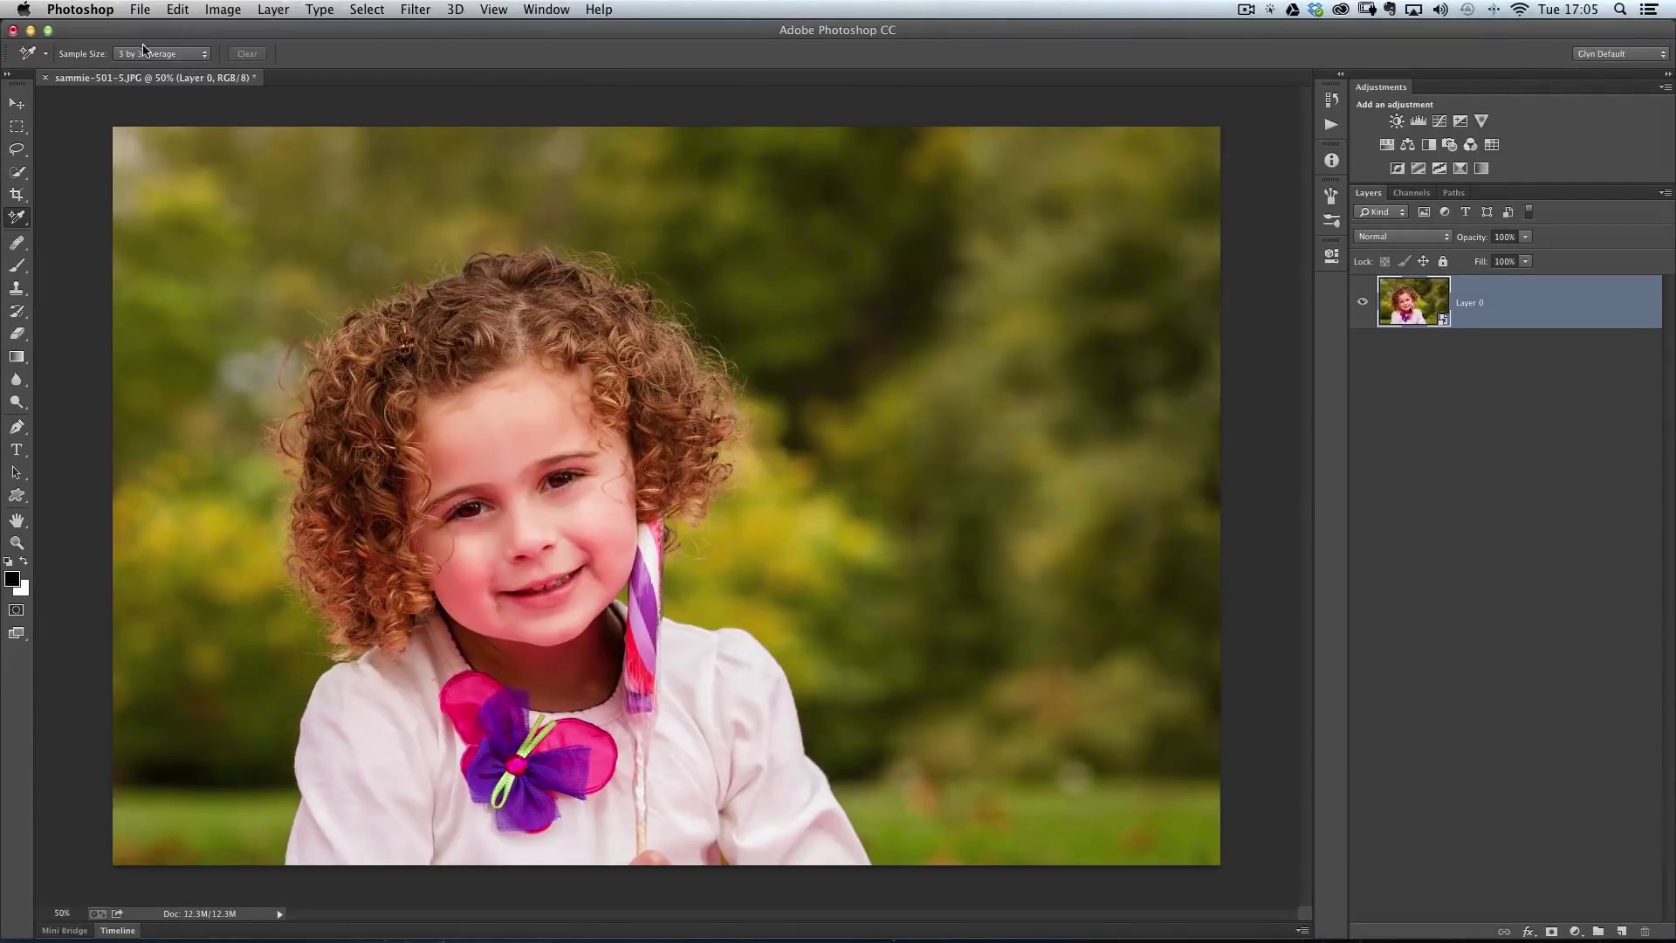
- Set the sampler's Sample Size to 3 by 3 Average
left_click(158, 55)
left_click(148, 41)
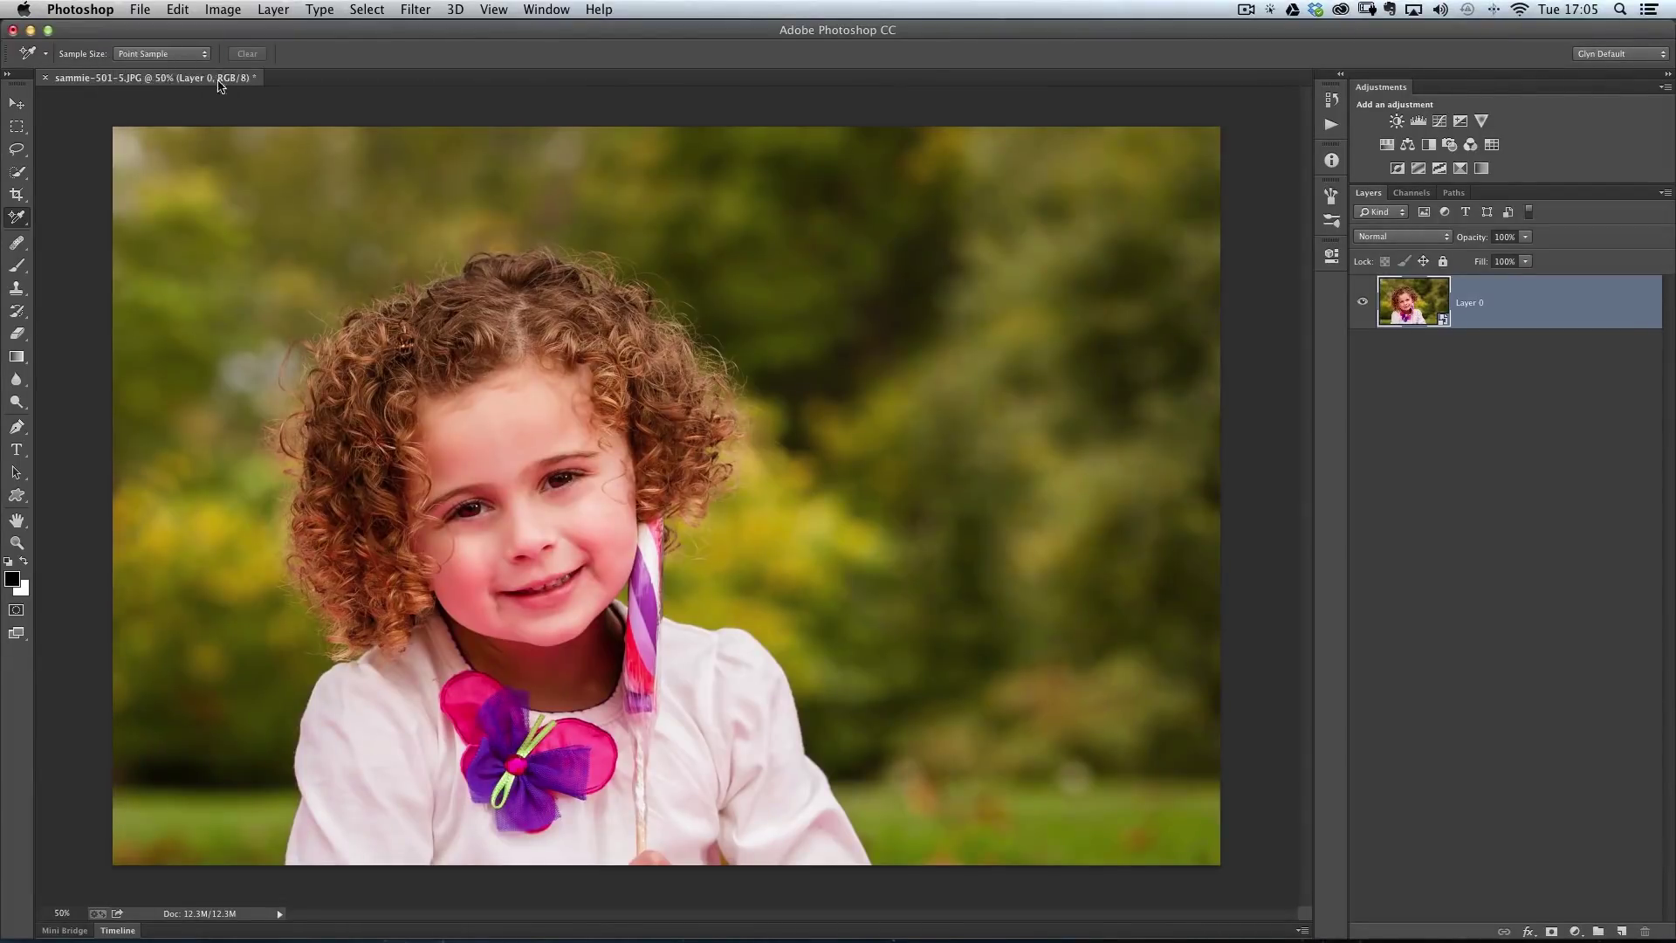
left_click(160, 57)
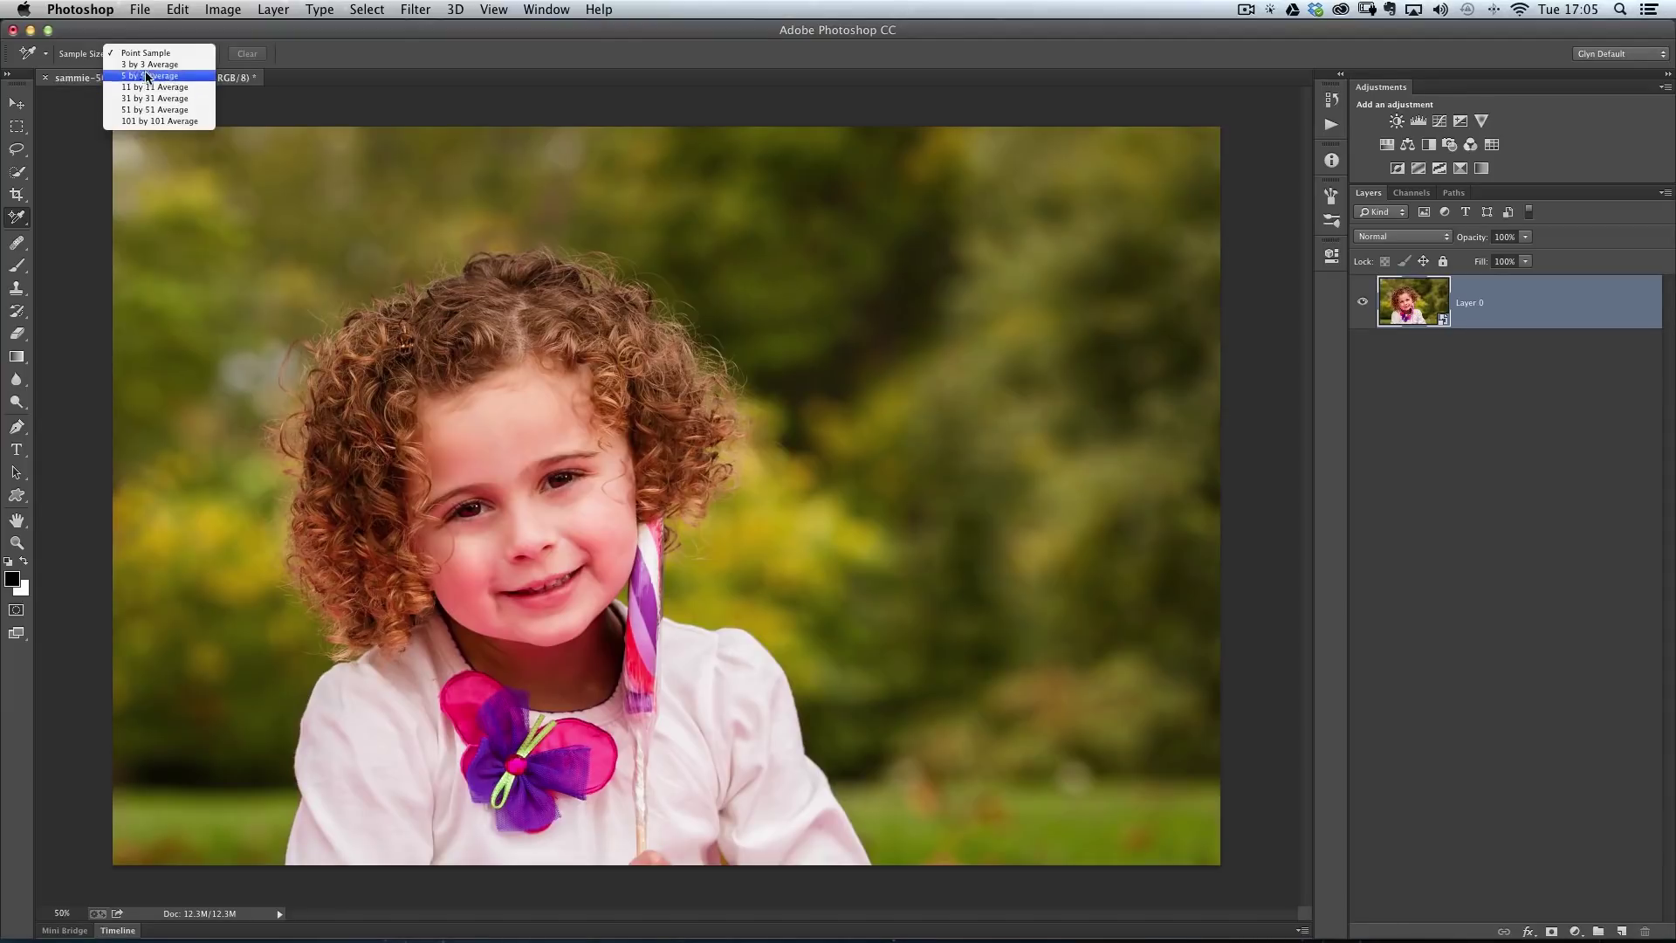
left_click(148, 65)
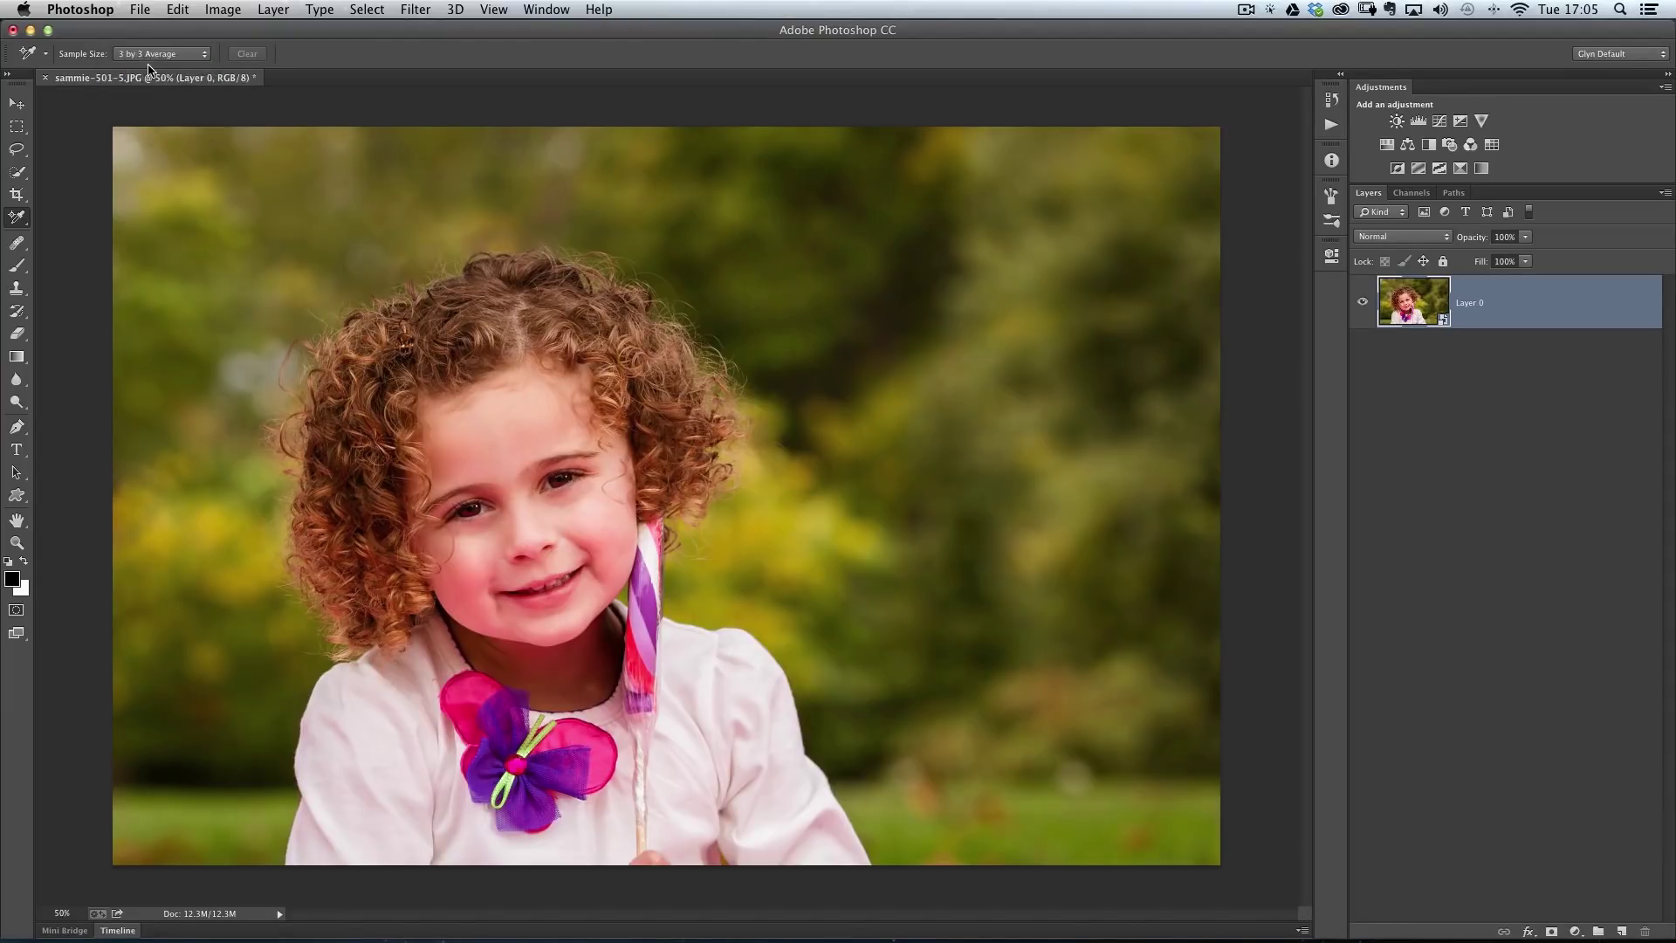
- Add a Threshold adjustment layer and lower its level to about 11 to reveal the darkest specks
left_click(1439, 168)
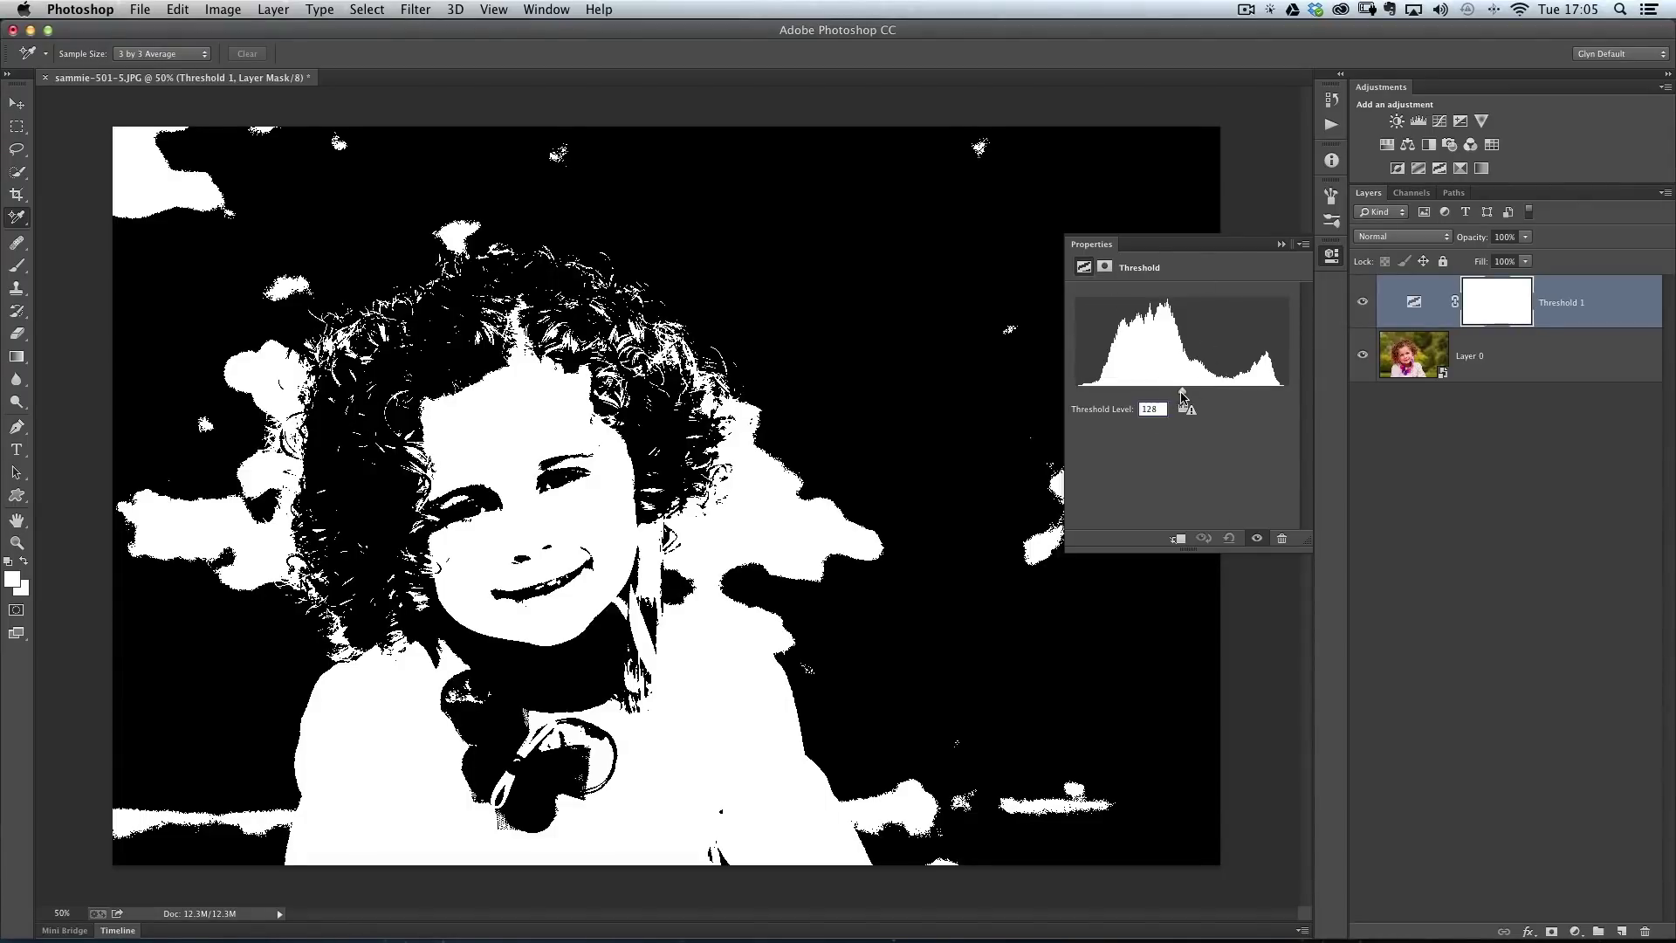
left_click_drag(1182, 397, 1063, 397)
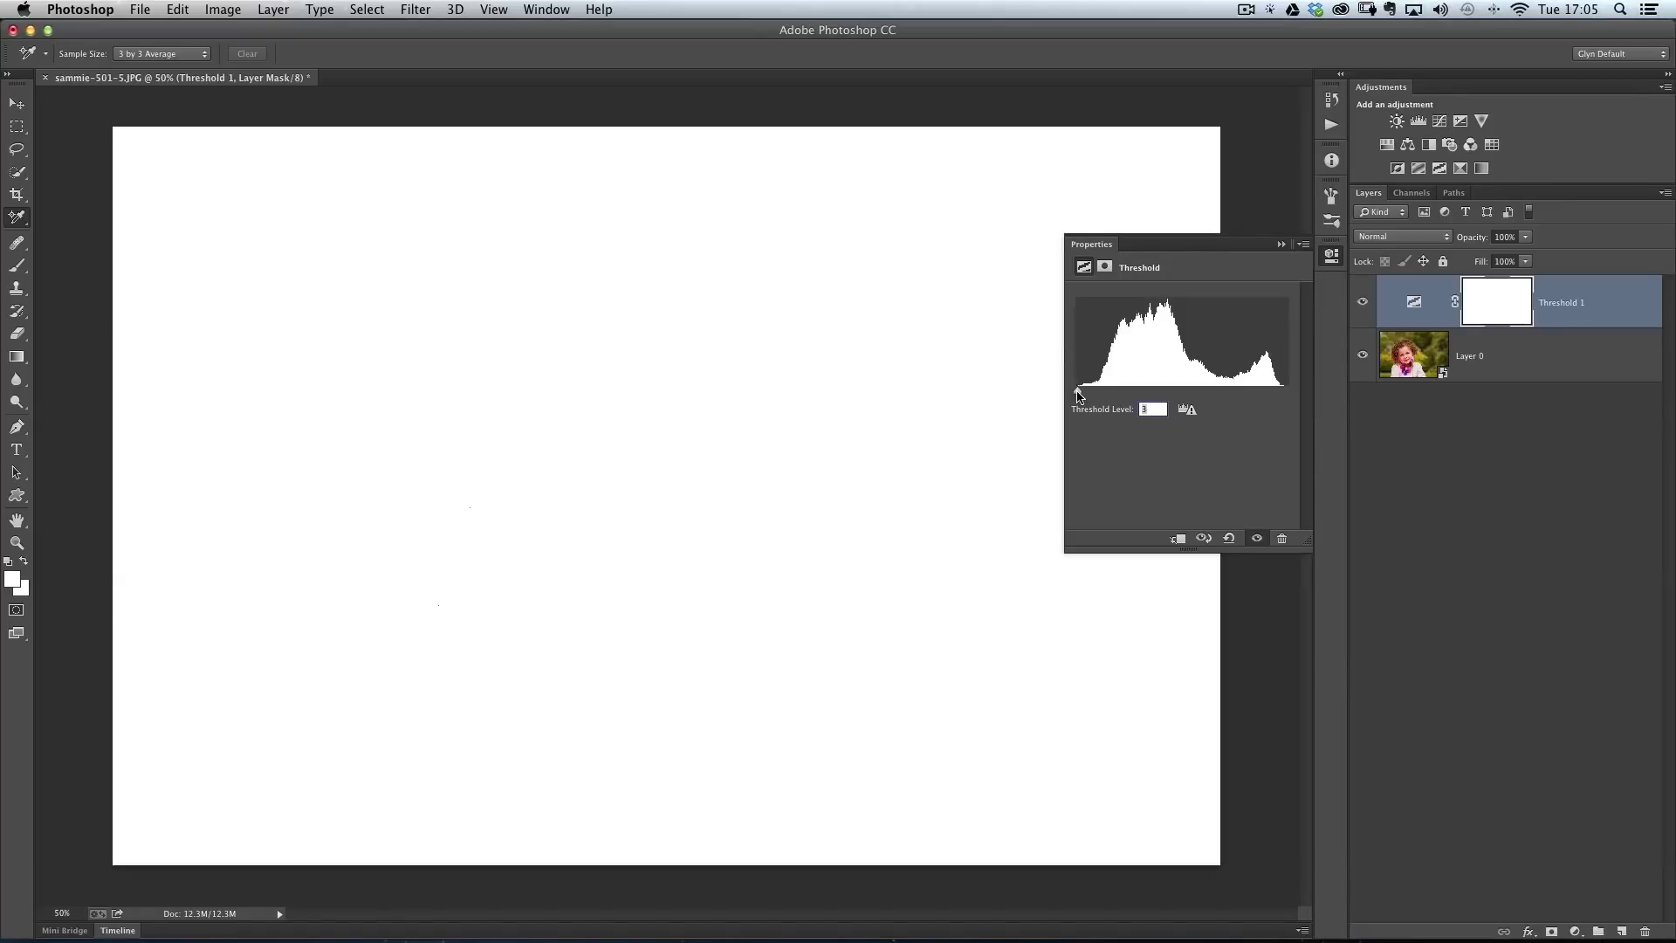
left_click_drag(1079, 396, 1091, 403)
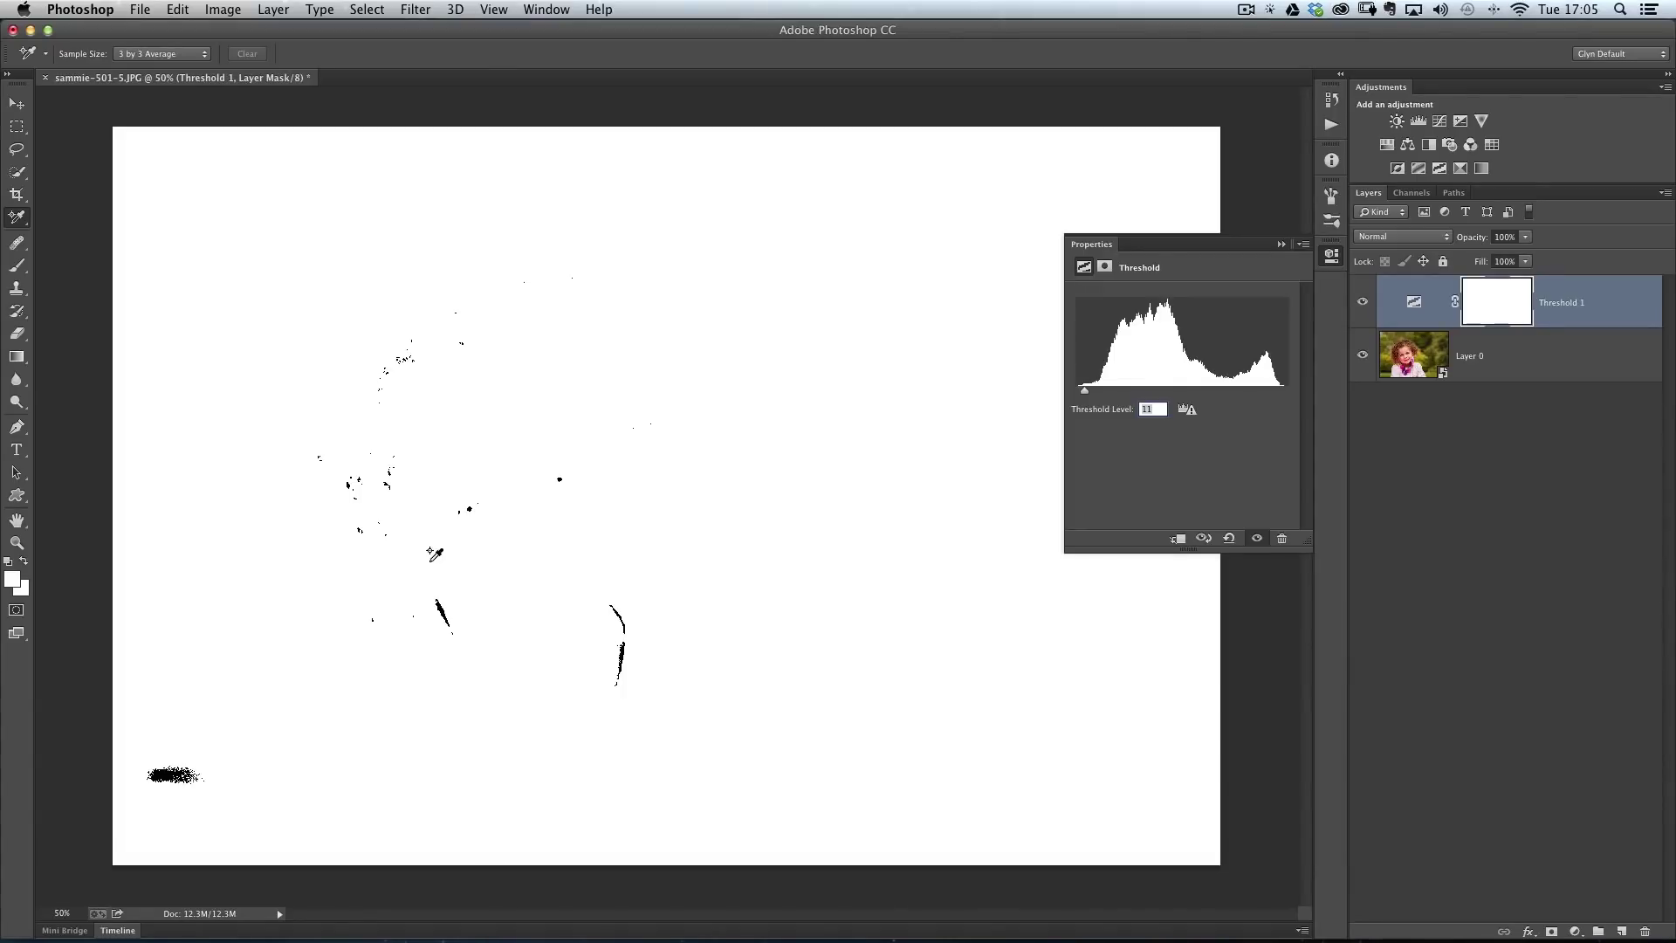
- Mark a dark speck with colour sampler #1 and toggle the Threshold layer to compare
left_click(16, 243)
left_click_drag(25, 225, 88, 216)
left_click(440, 606)
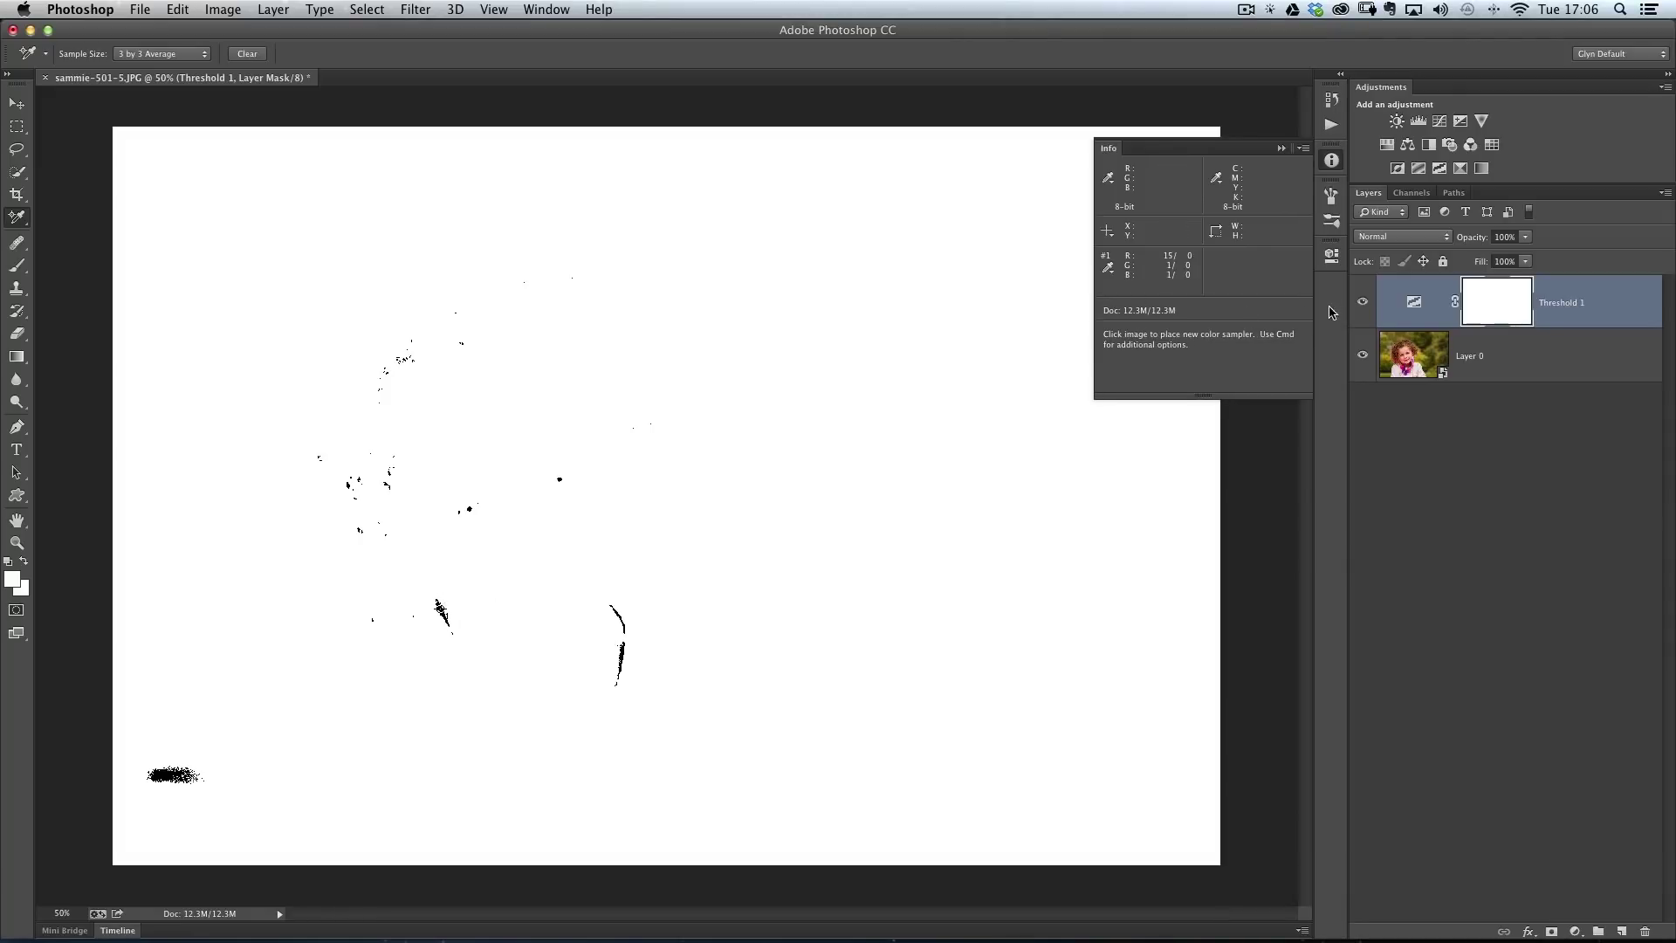
left_click(1364, 302)
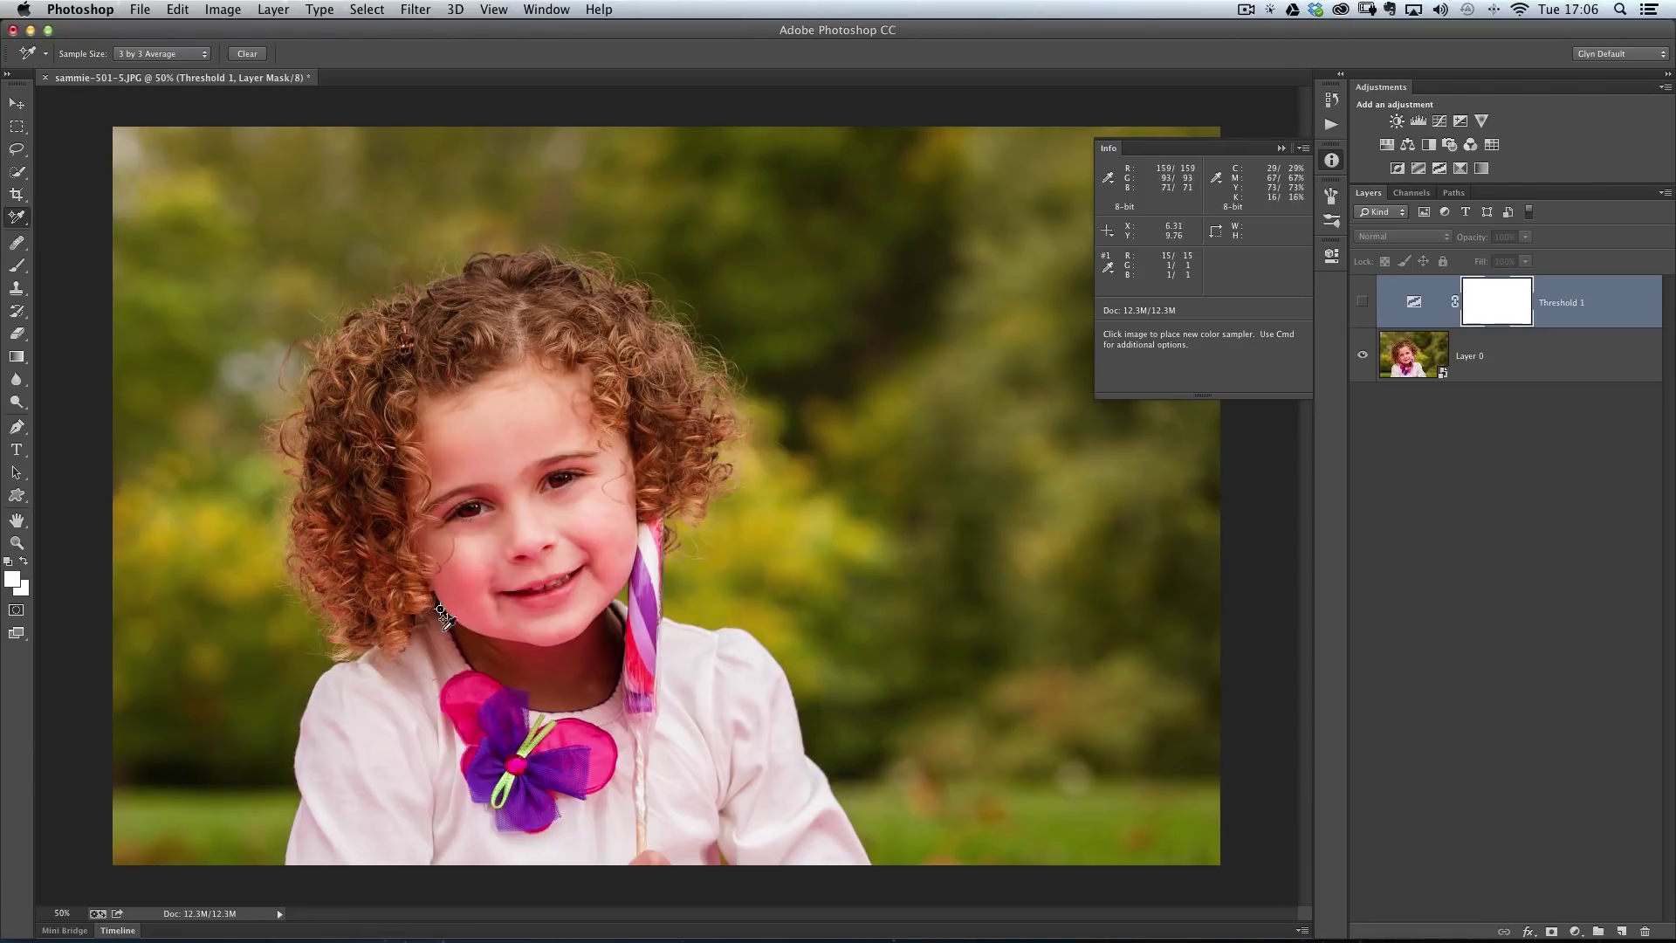
left_click(1362, 306)
left_click(1362, 307)
left_click(1362, 308)
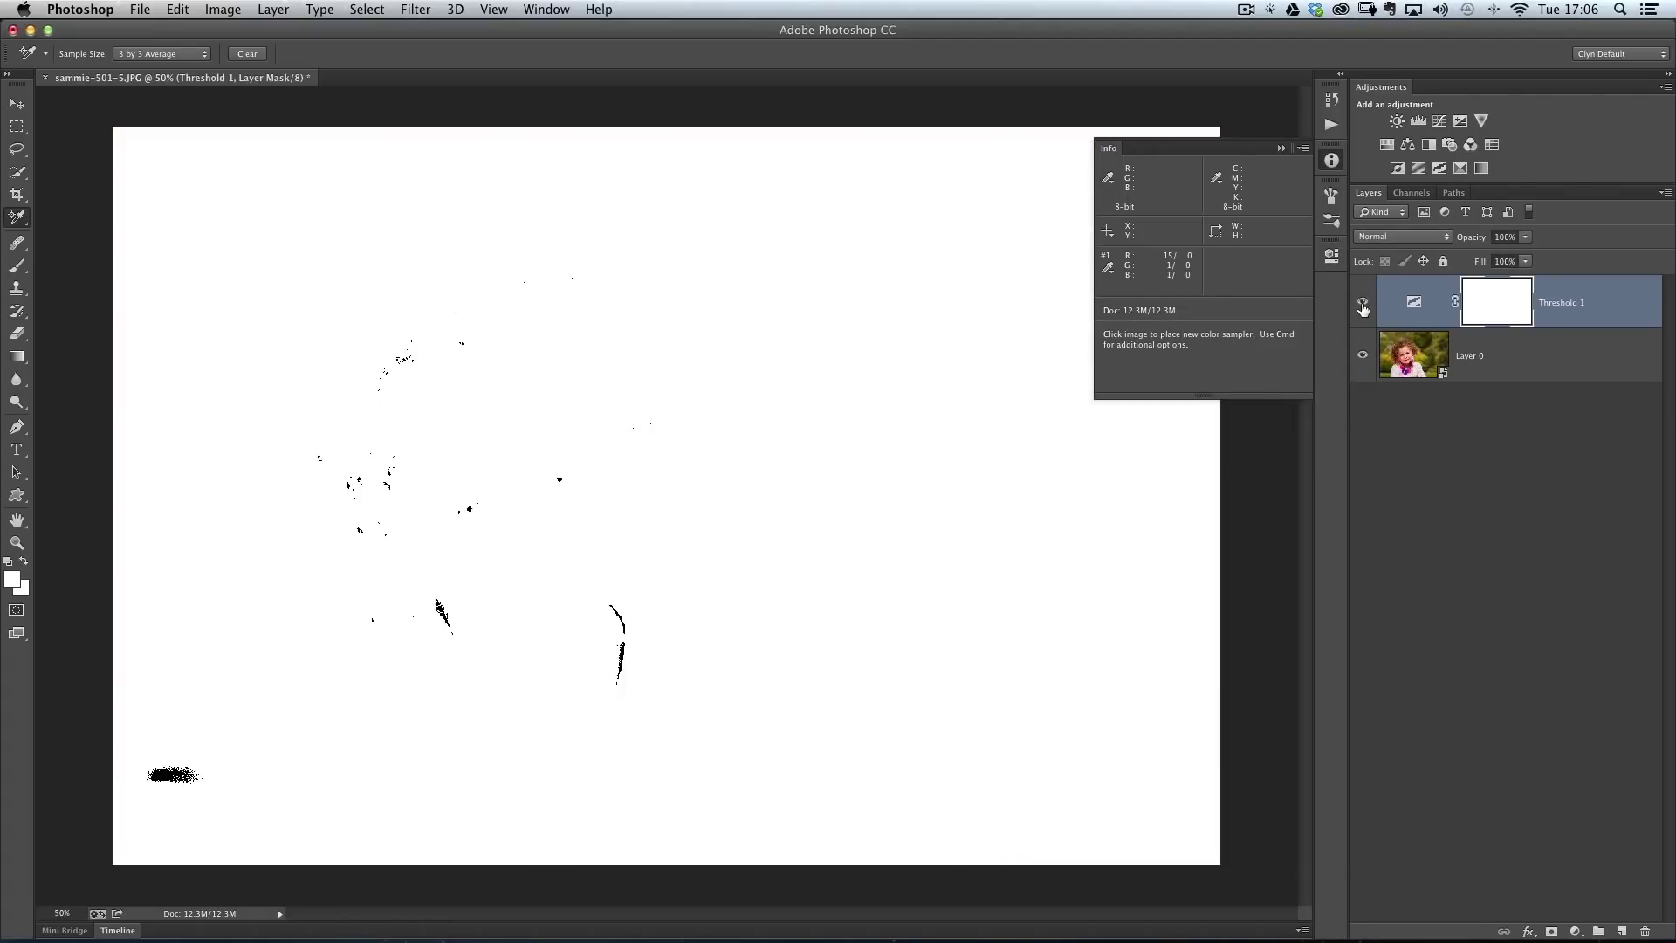
left_click(1362, 308)
left_click(1362, 308)
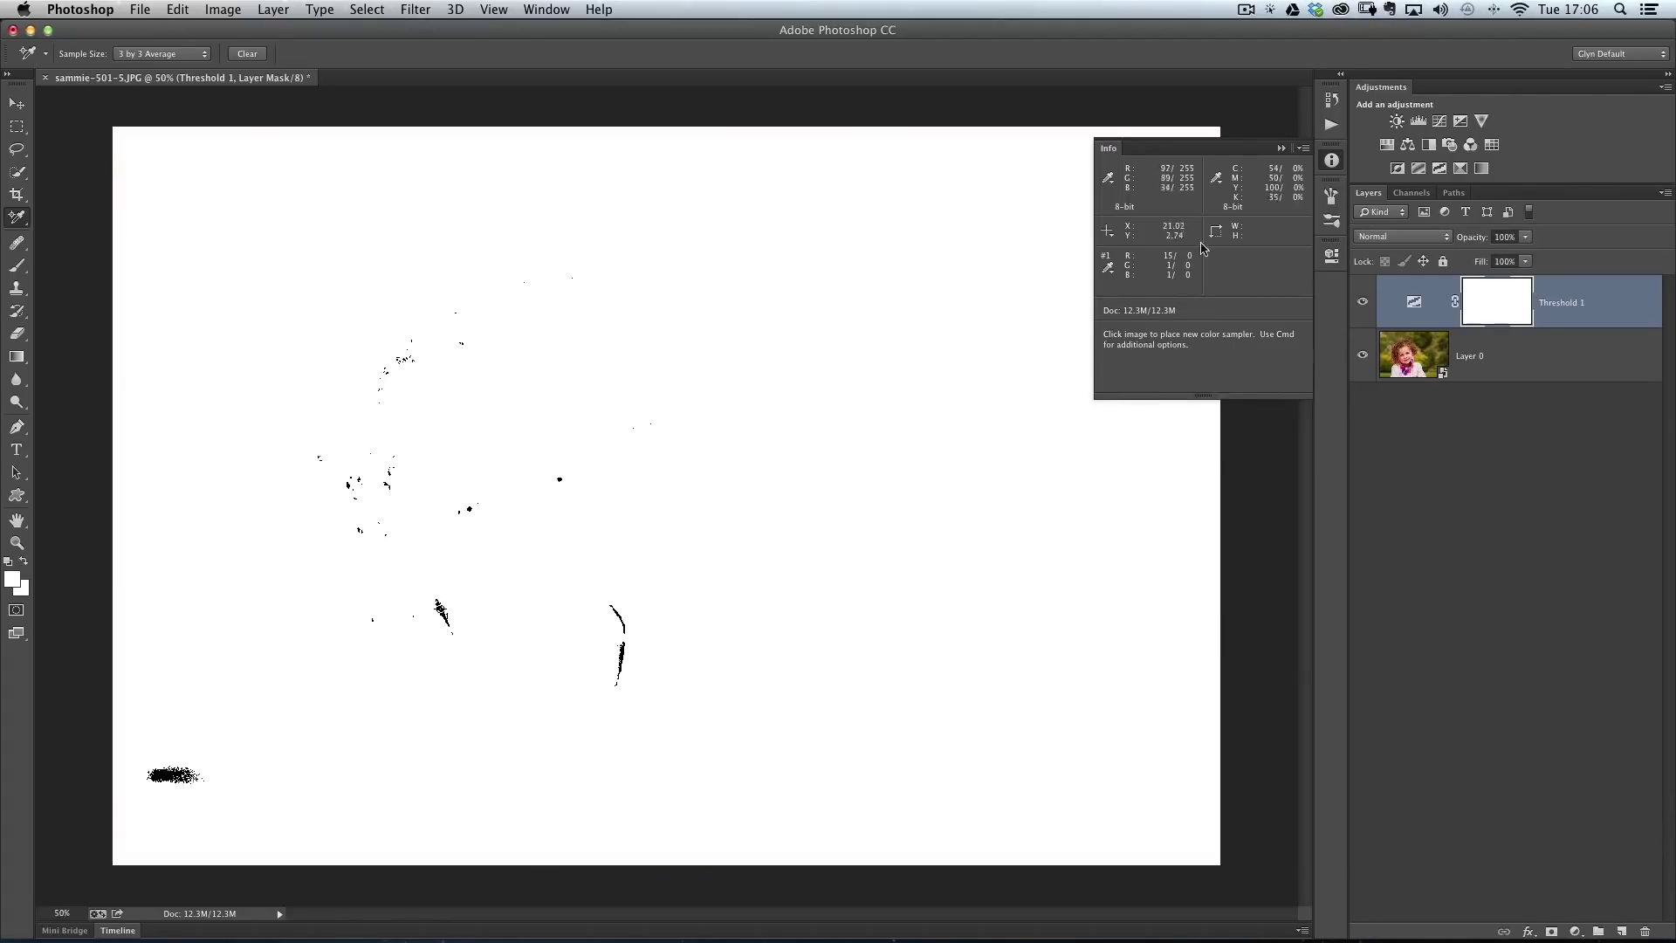
- Raise the Threshold level to about 246 to reveal the brightest specks
left_click(1331, 256)
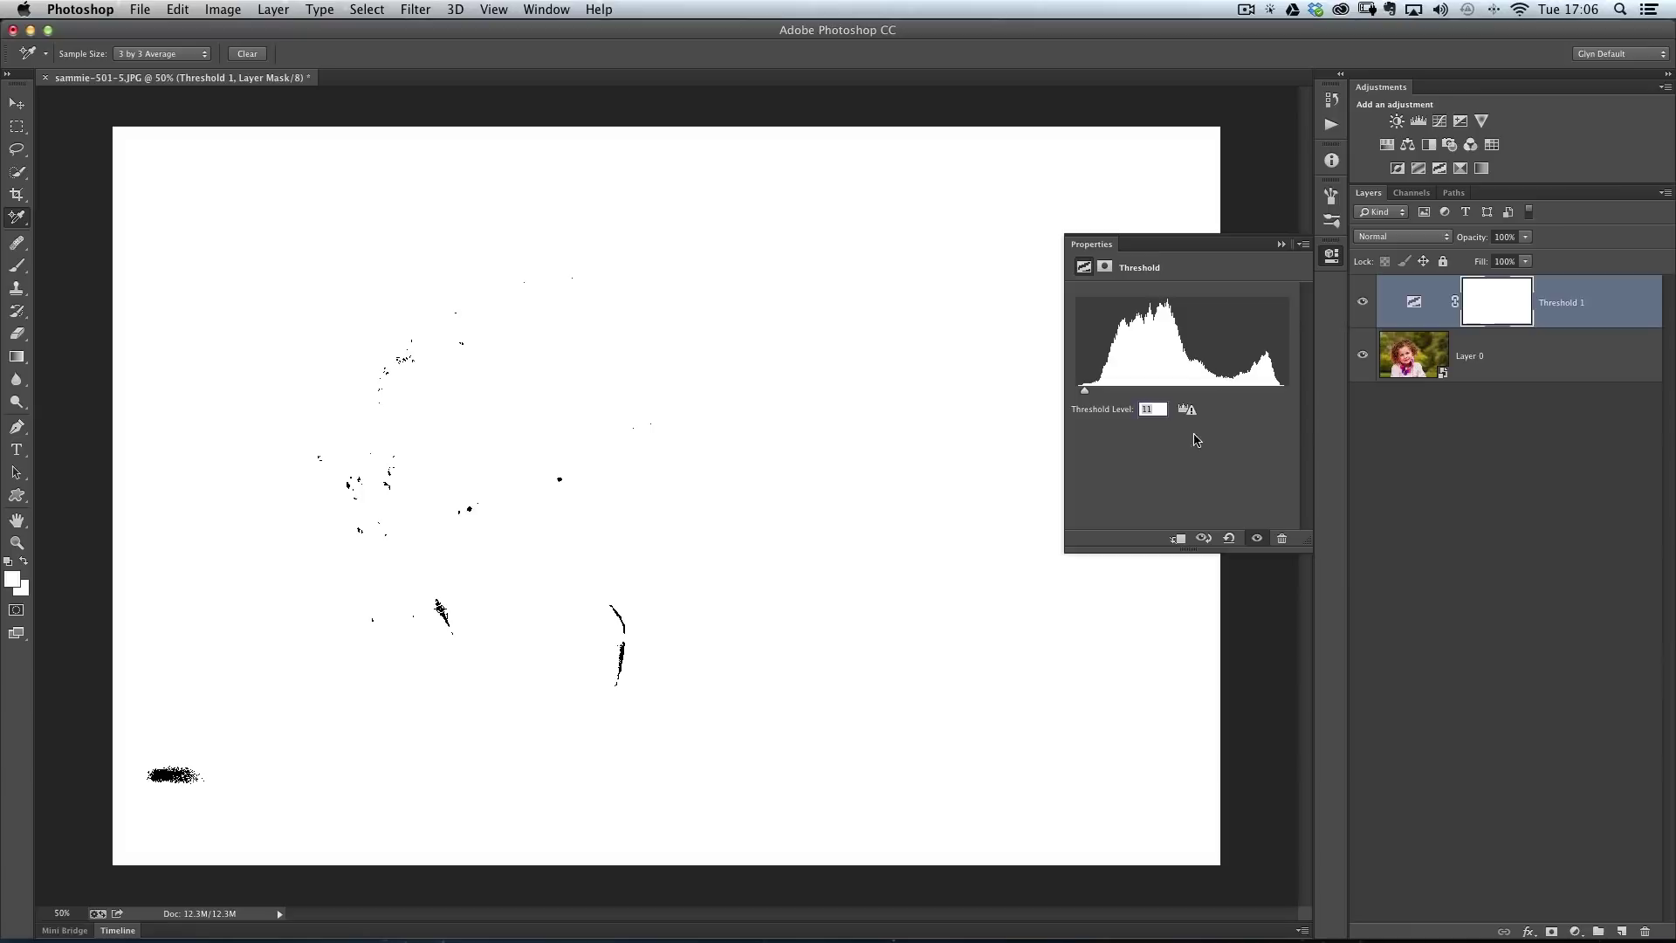
left_click_drag(1082, 392, 1289, 391)
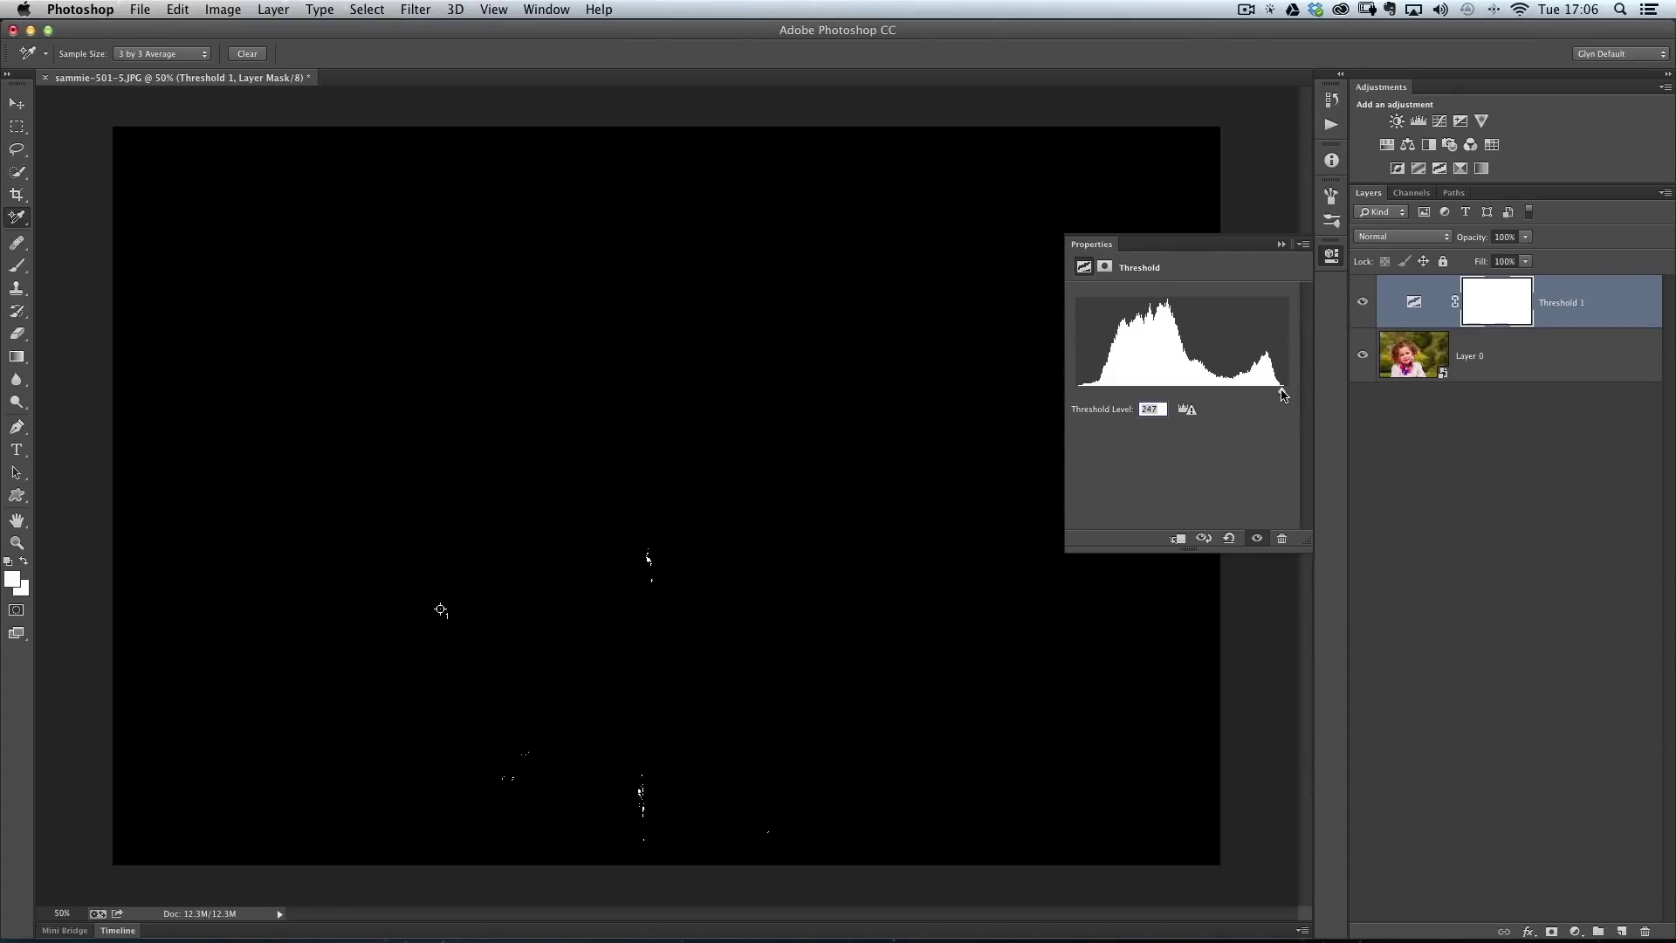
left_click_drag(1281, 395, 1282, 394)
- Mark the brightest speck with colour sampler #2, compare, then delete the Threshold 1 layer
key("F8")
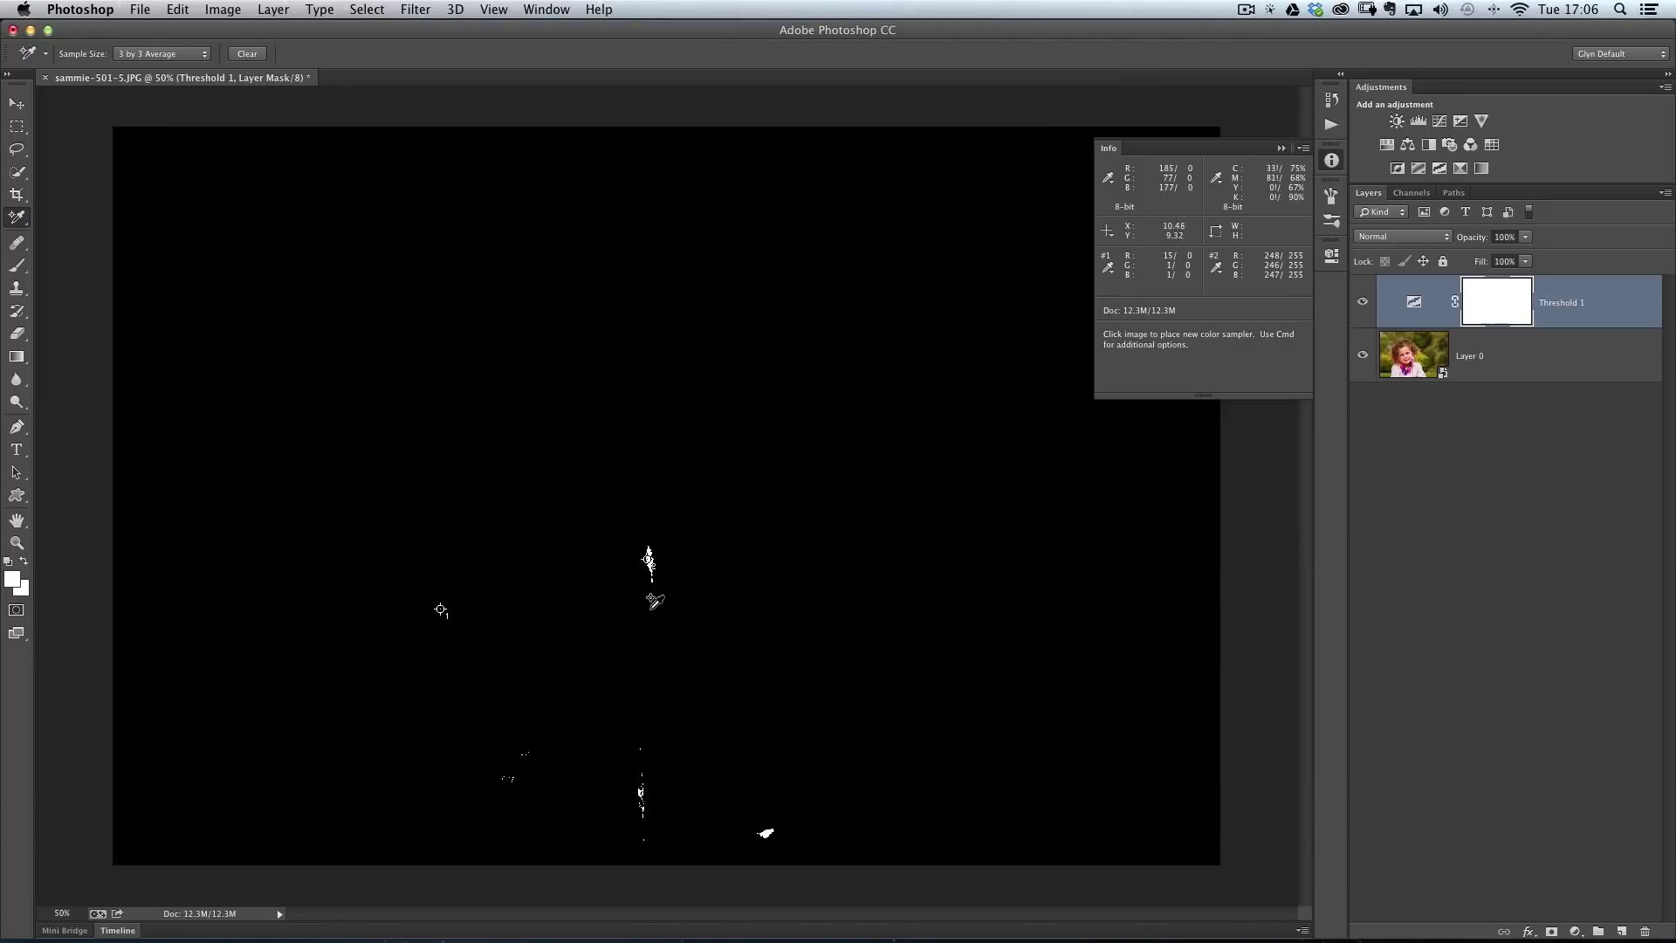
left_click(648, 559)
left_click(1363, 304)
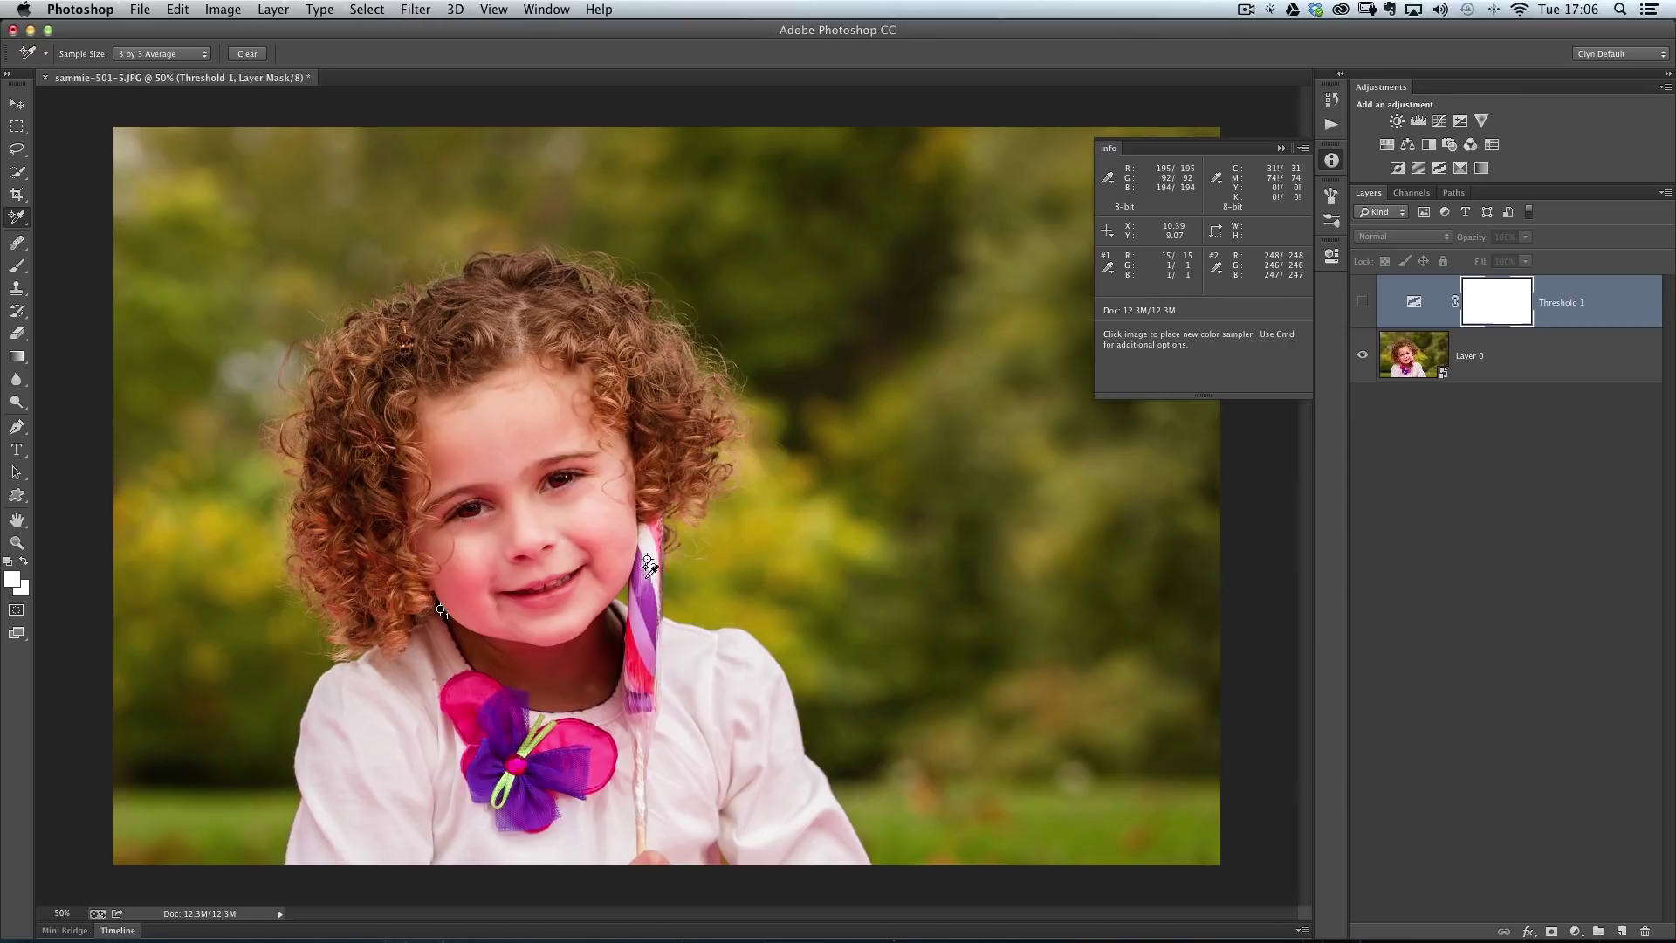
left_click(1363, 303)
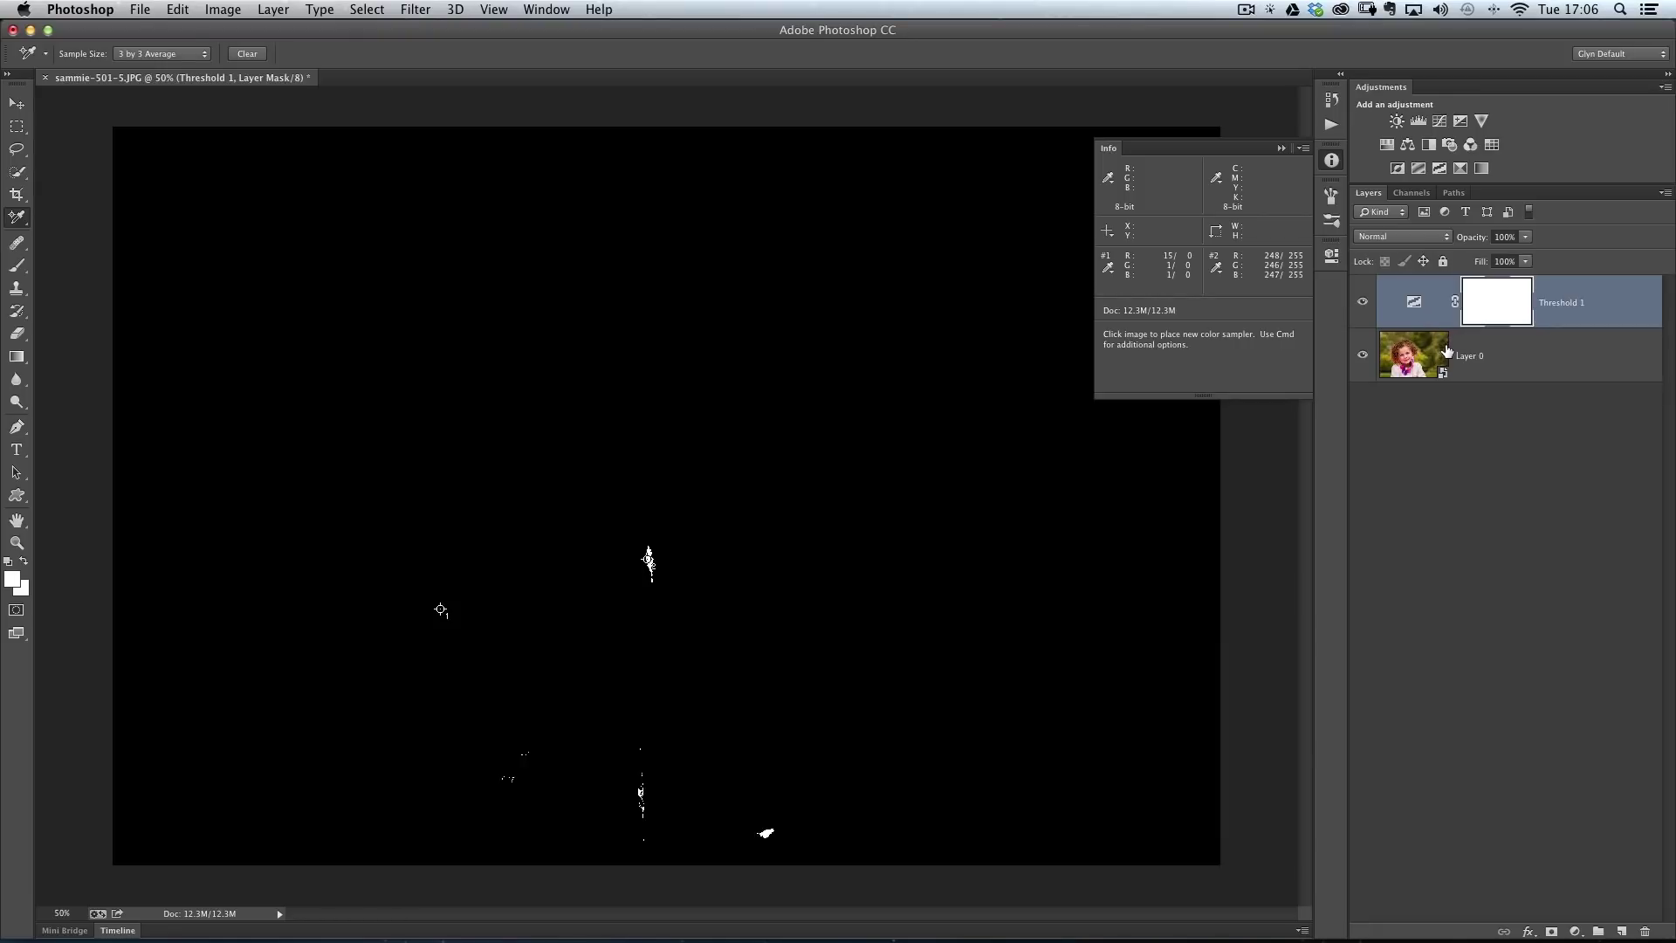
key("Delete")
left_click(1332, 160)
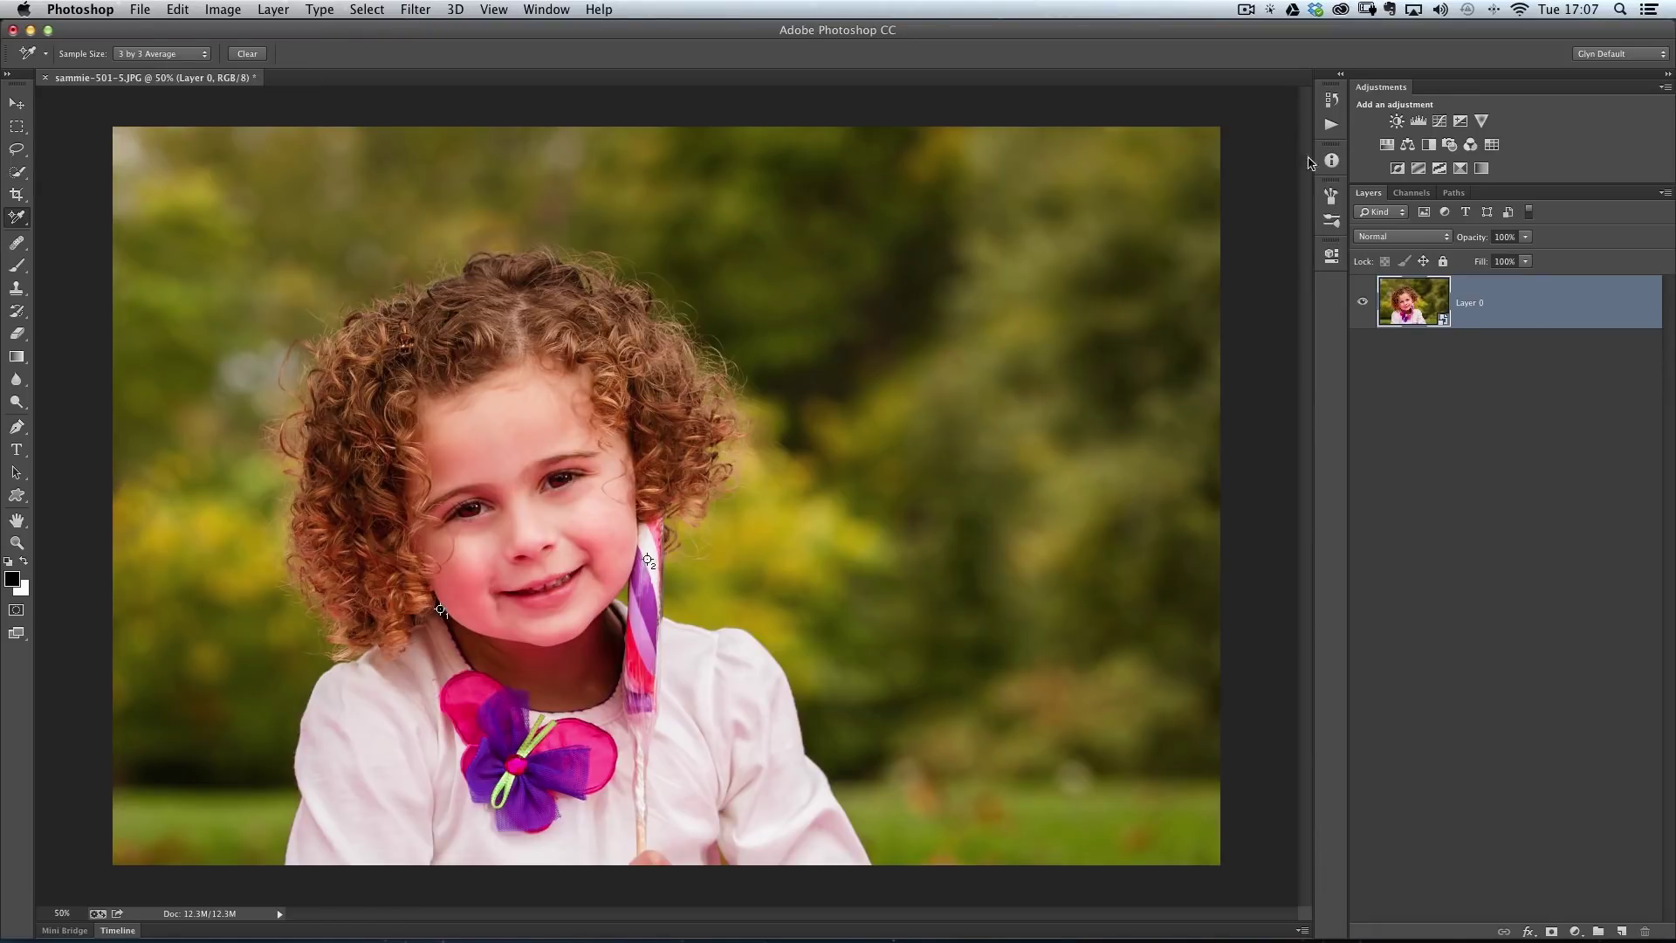
- Add a Curves 1 layer and set its black point from colour sampler #1
left_click(1441, 122)
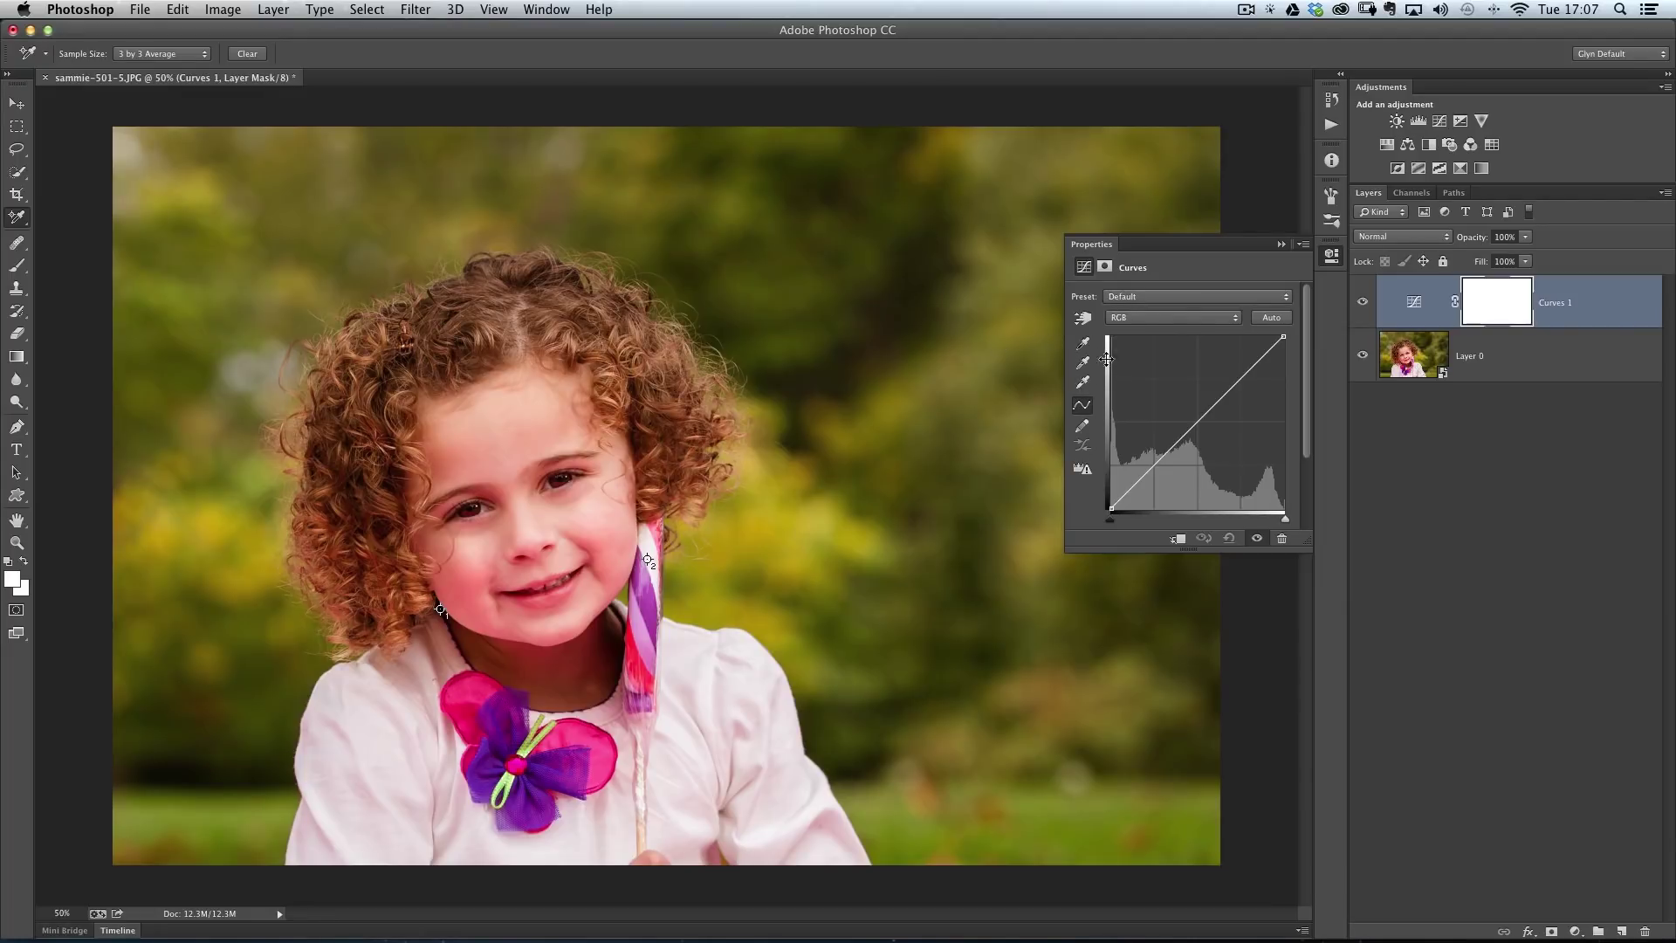
left_click(1083, 346)
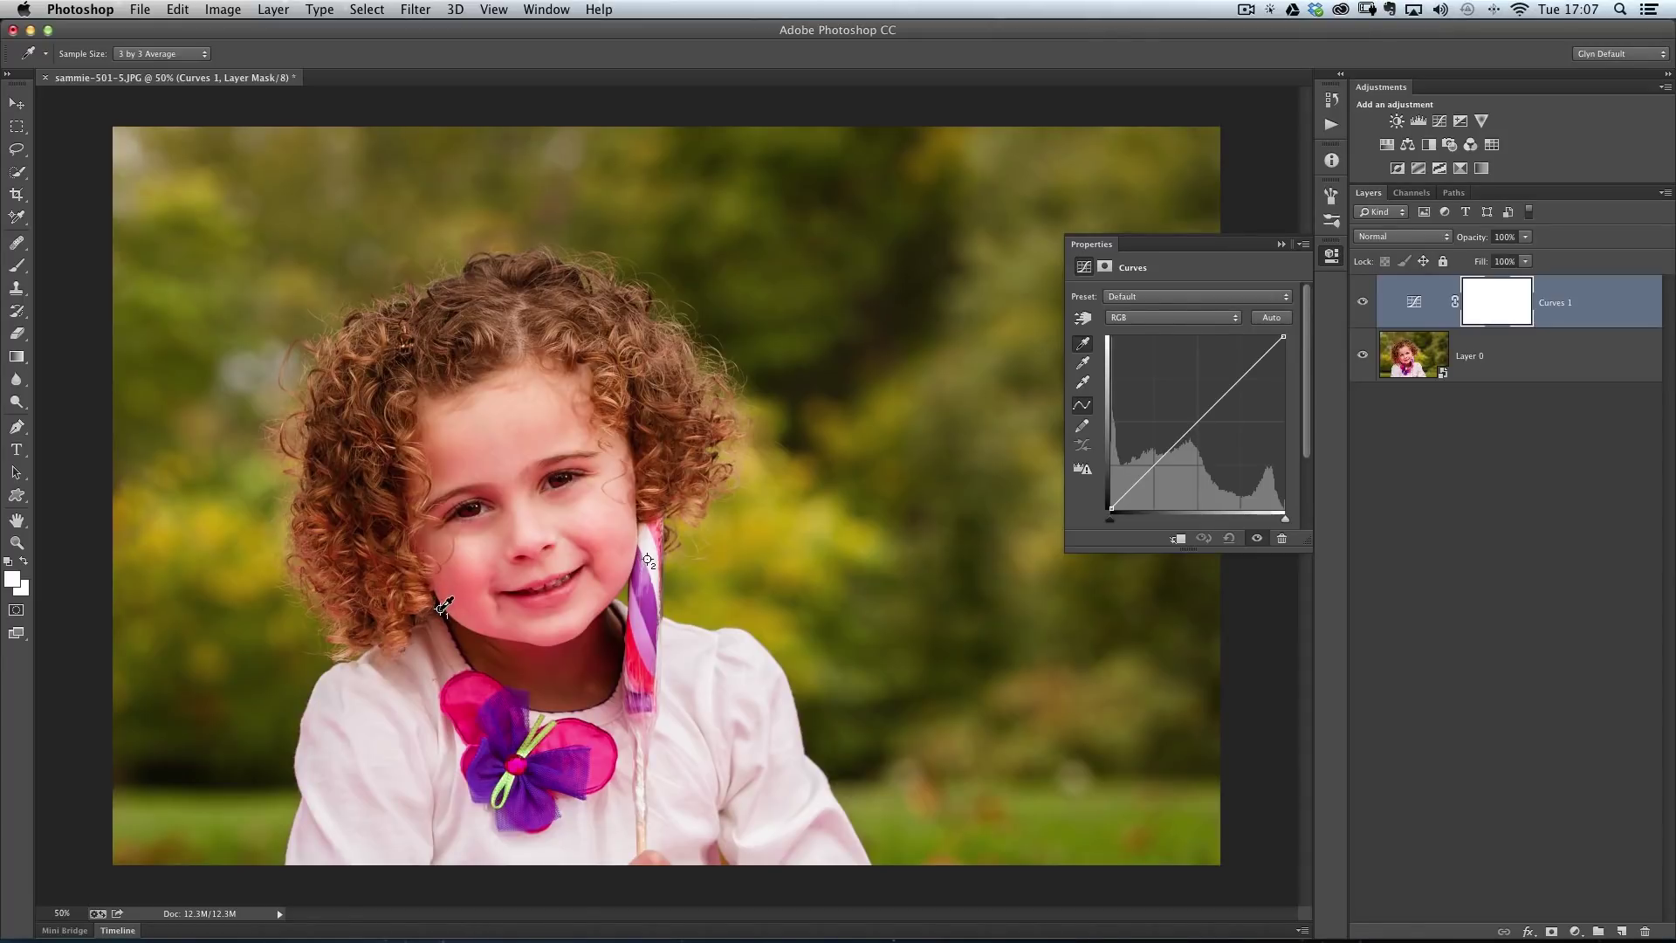
left_click(441, 609)
left_click(1082, 383)
- Compare the portrait with and without Curves 1, then delete that layer and collapse Properties
left_click(1363, 303)
left_click(1363, 303)
left_click(1363, 304)
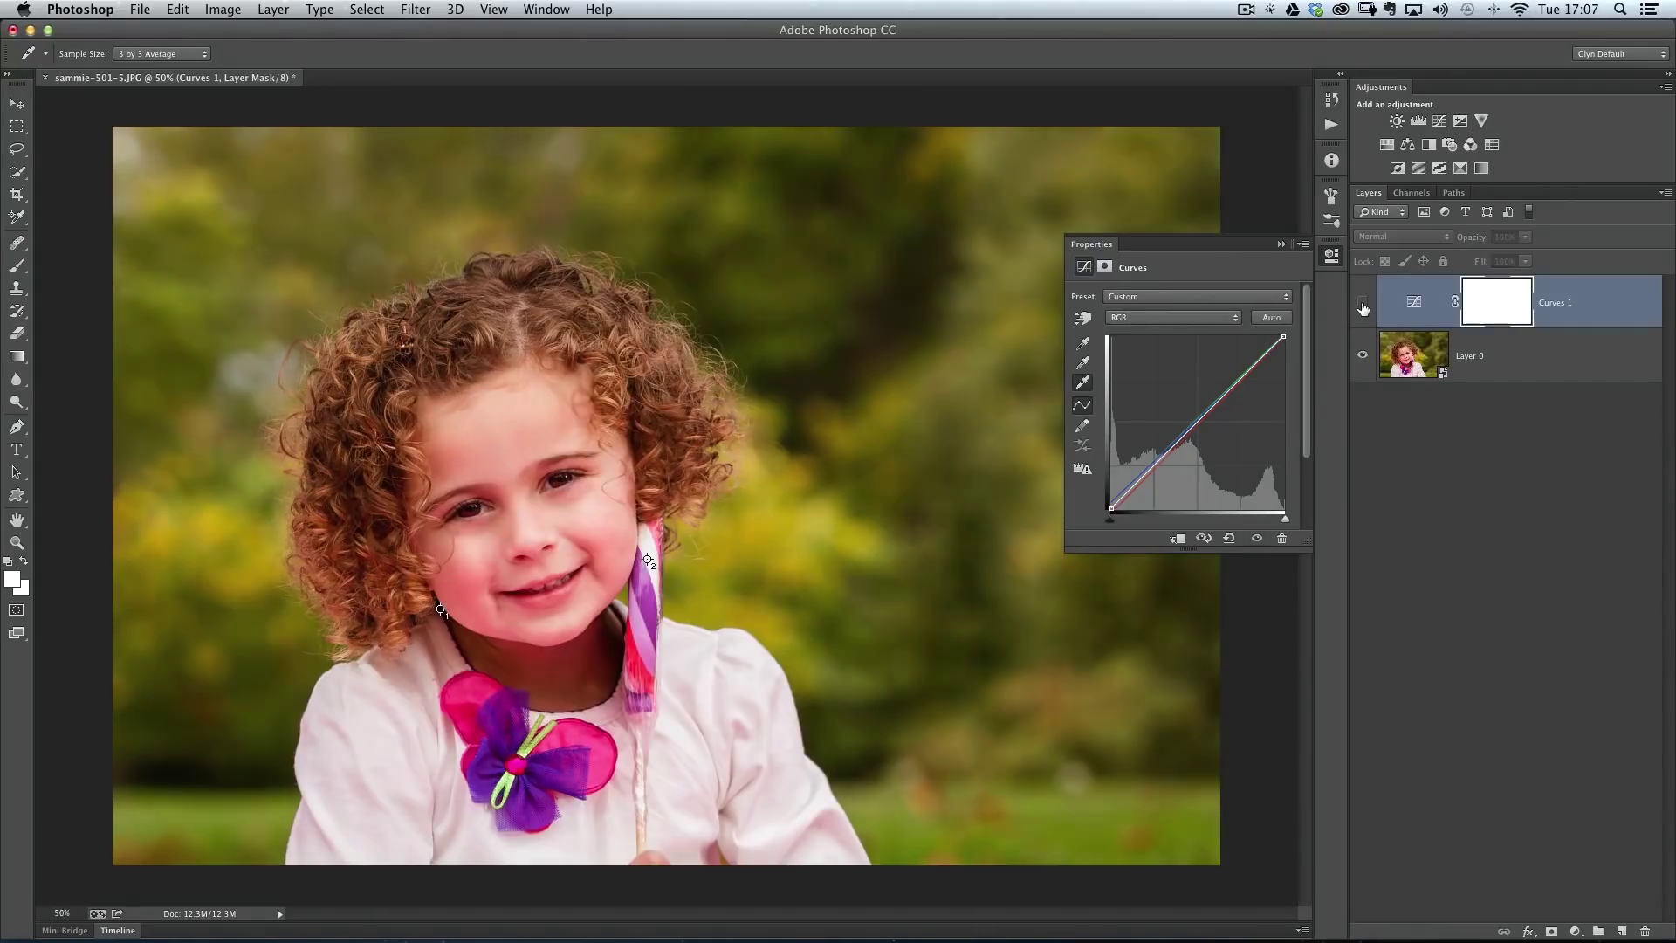
left_click(1362, 306)
left_click(1362, 305)
left_click(1362, 307)
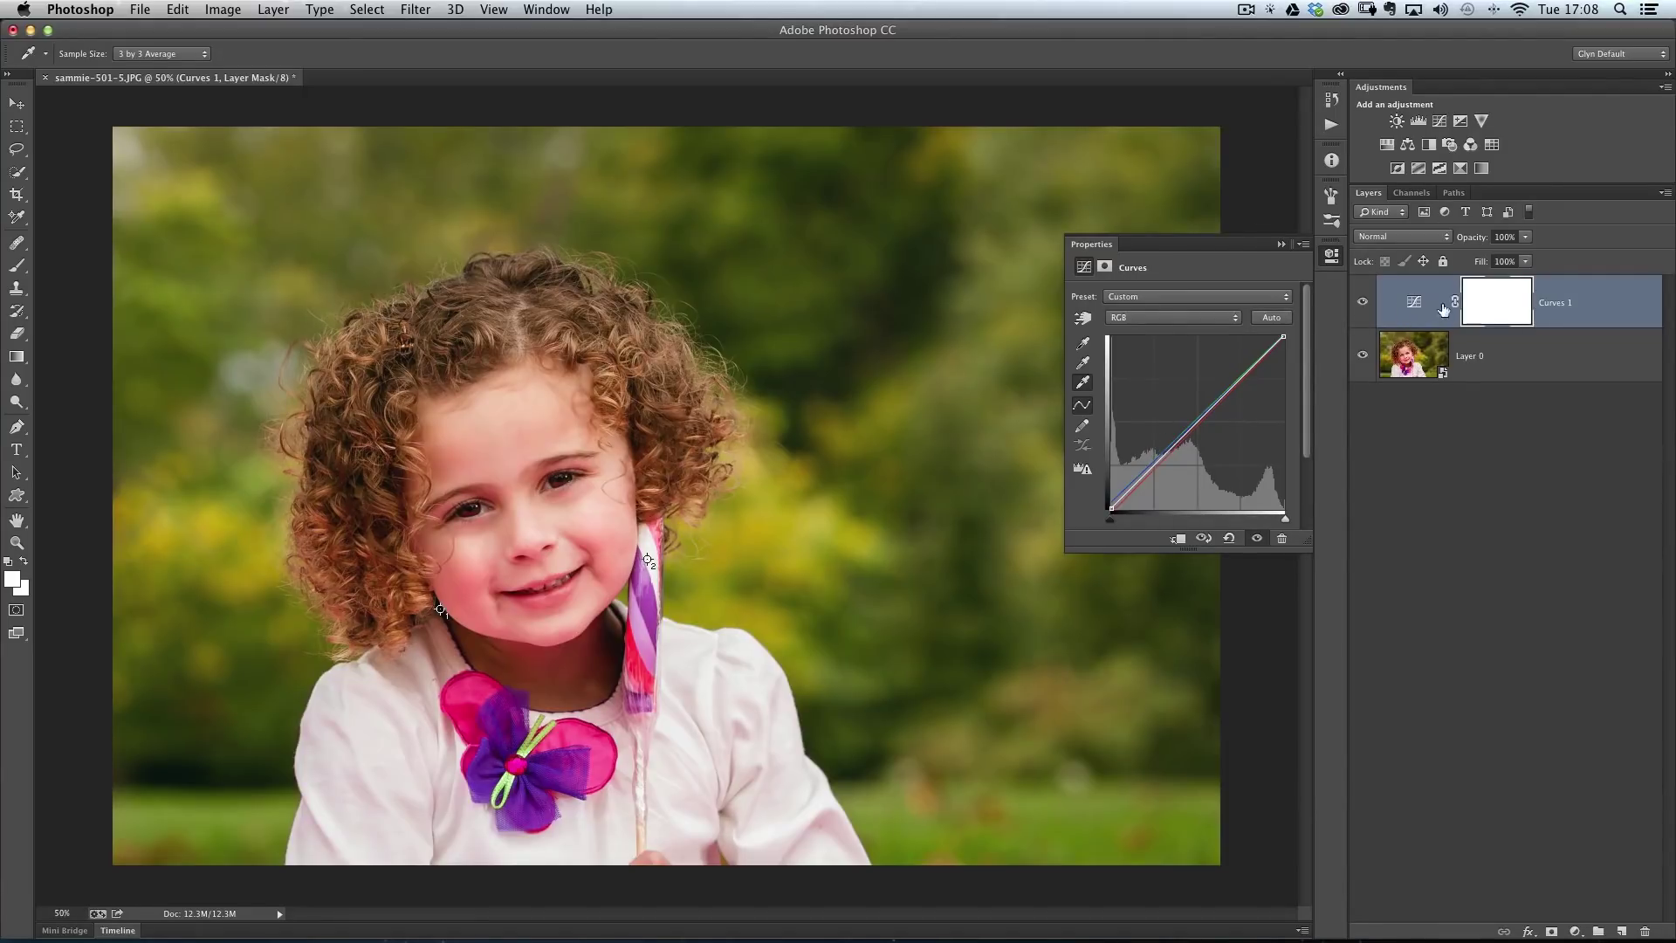
key("BackSpace")
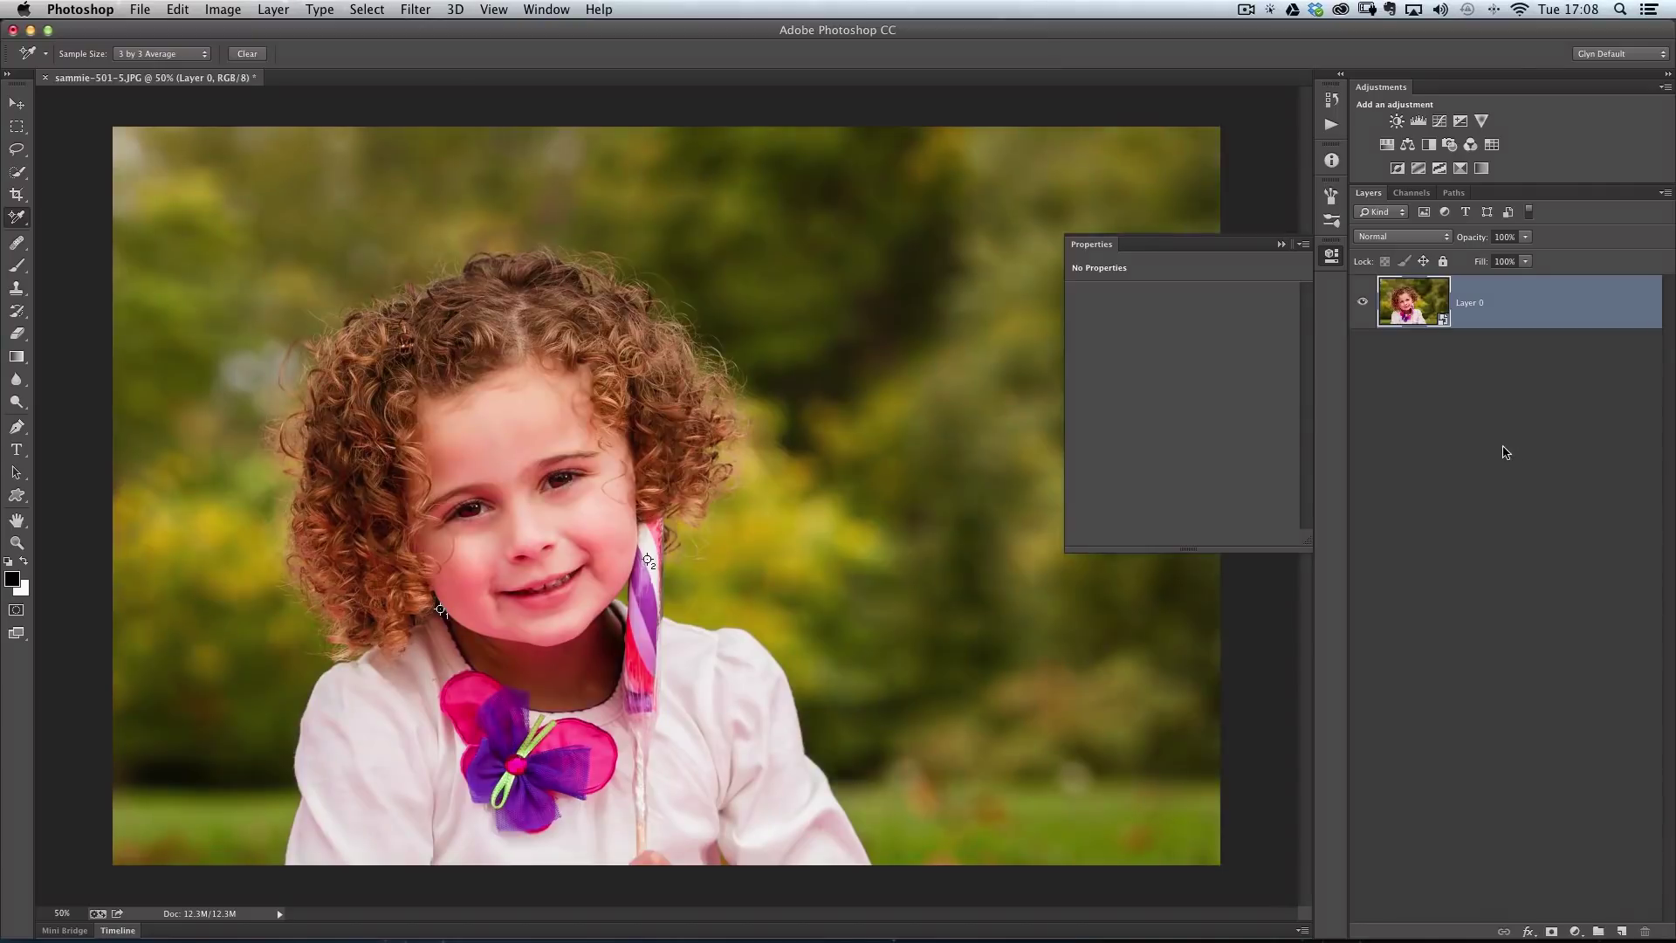
left_click(1331, 255)
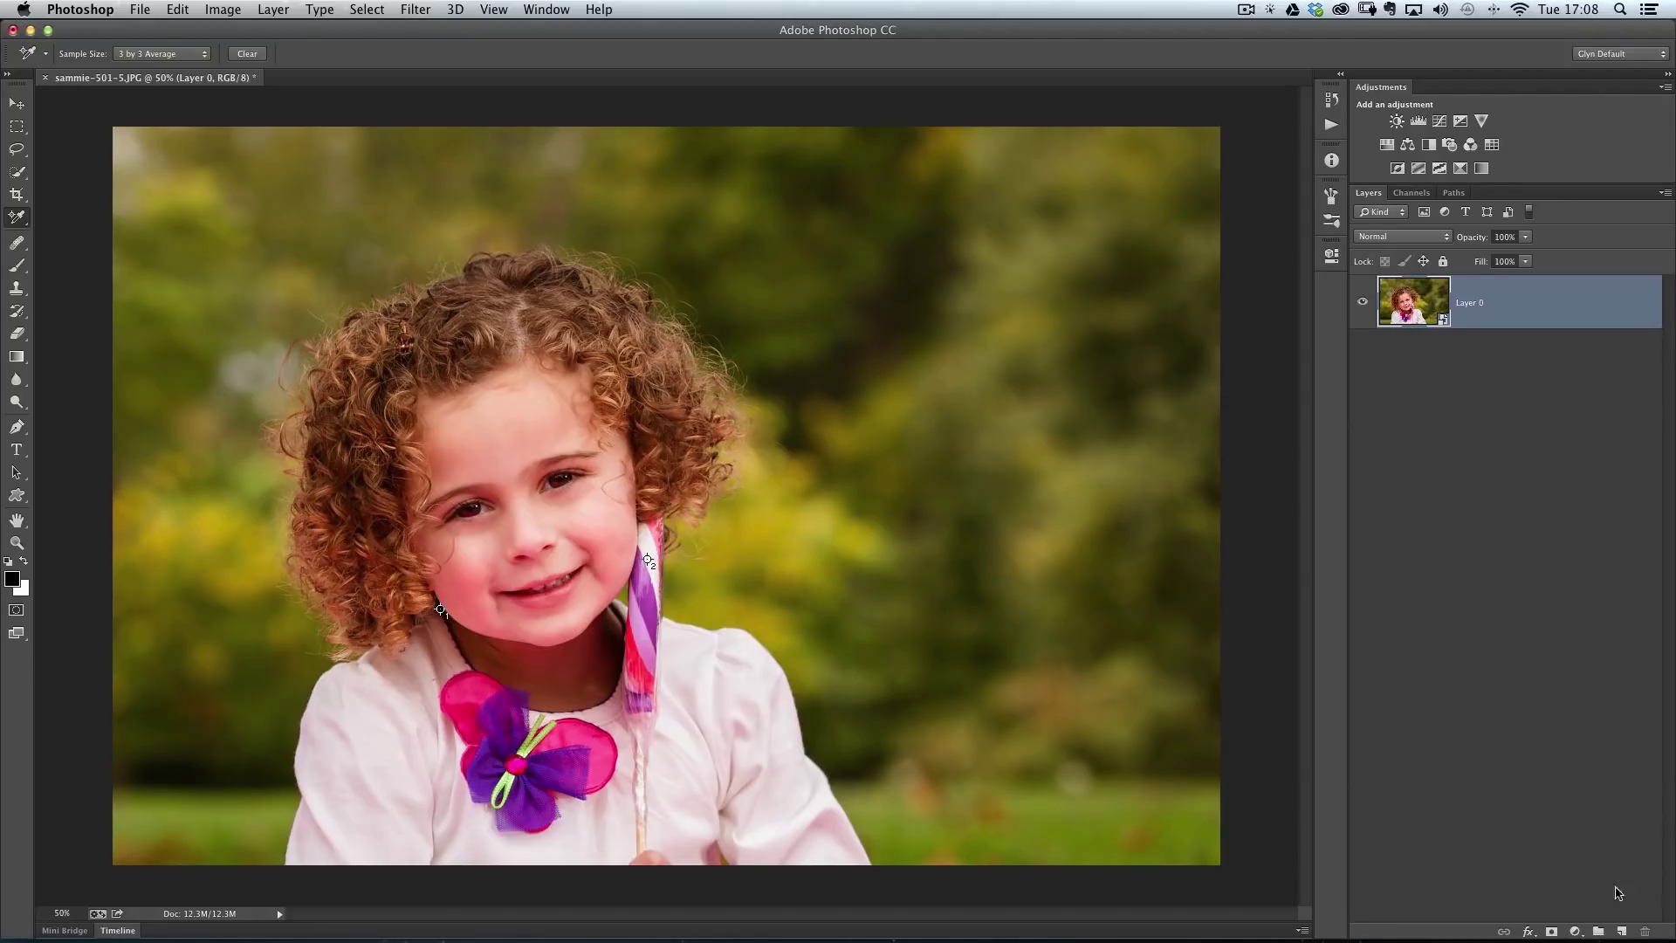
- Add Layer 1 filled with 50% Gray and set its blend mode to Difference
left_click(1619, 931)
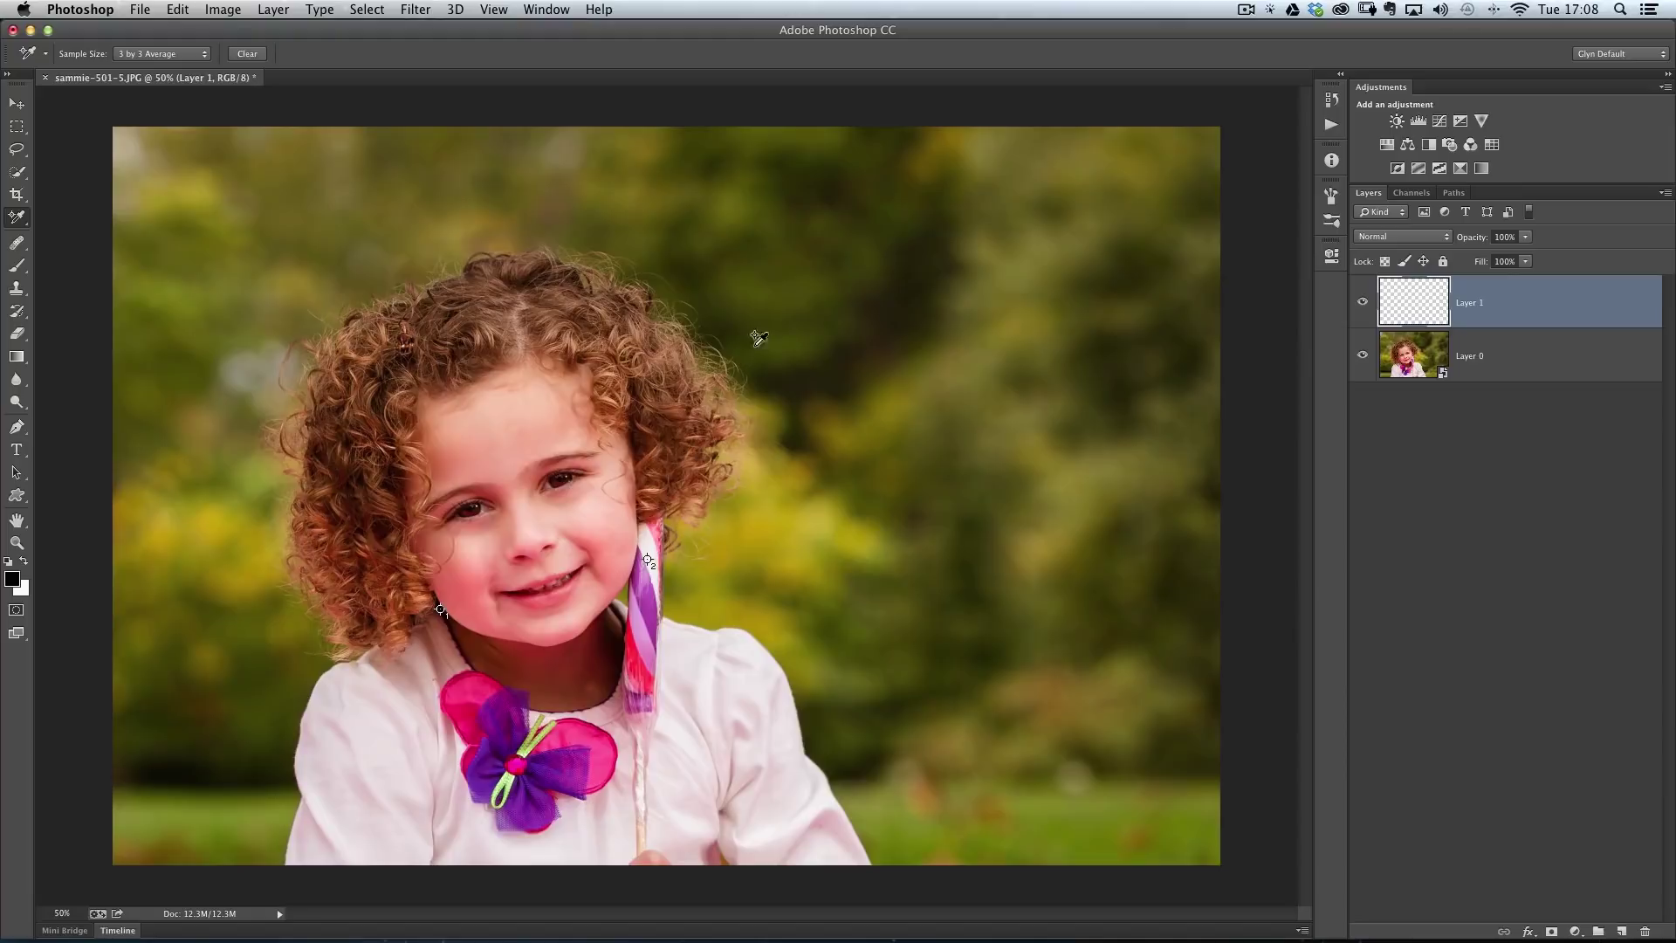
left_click(179, 10)
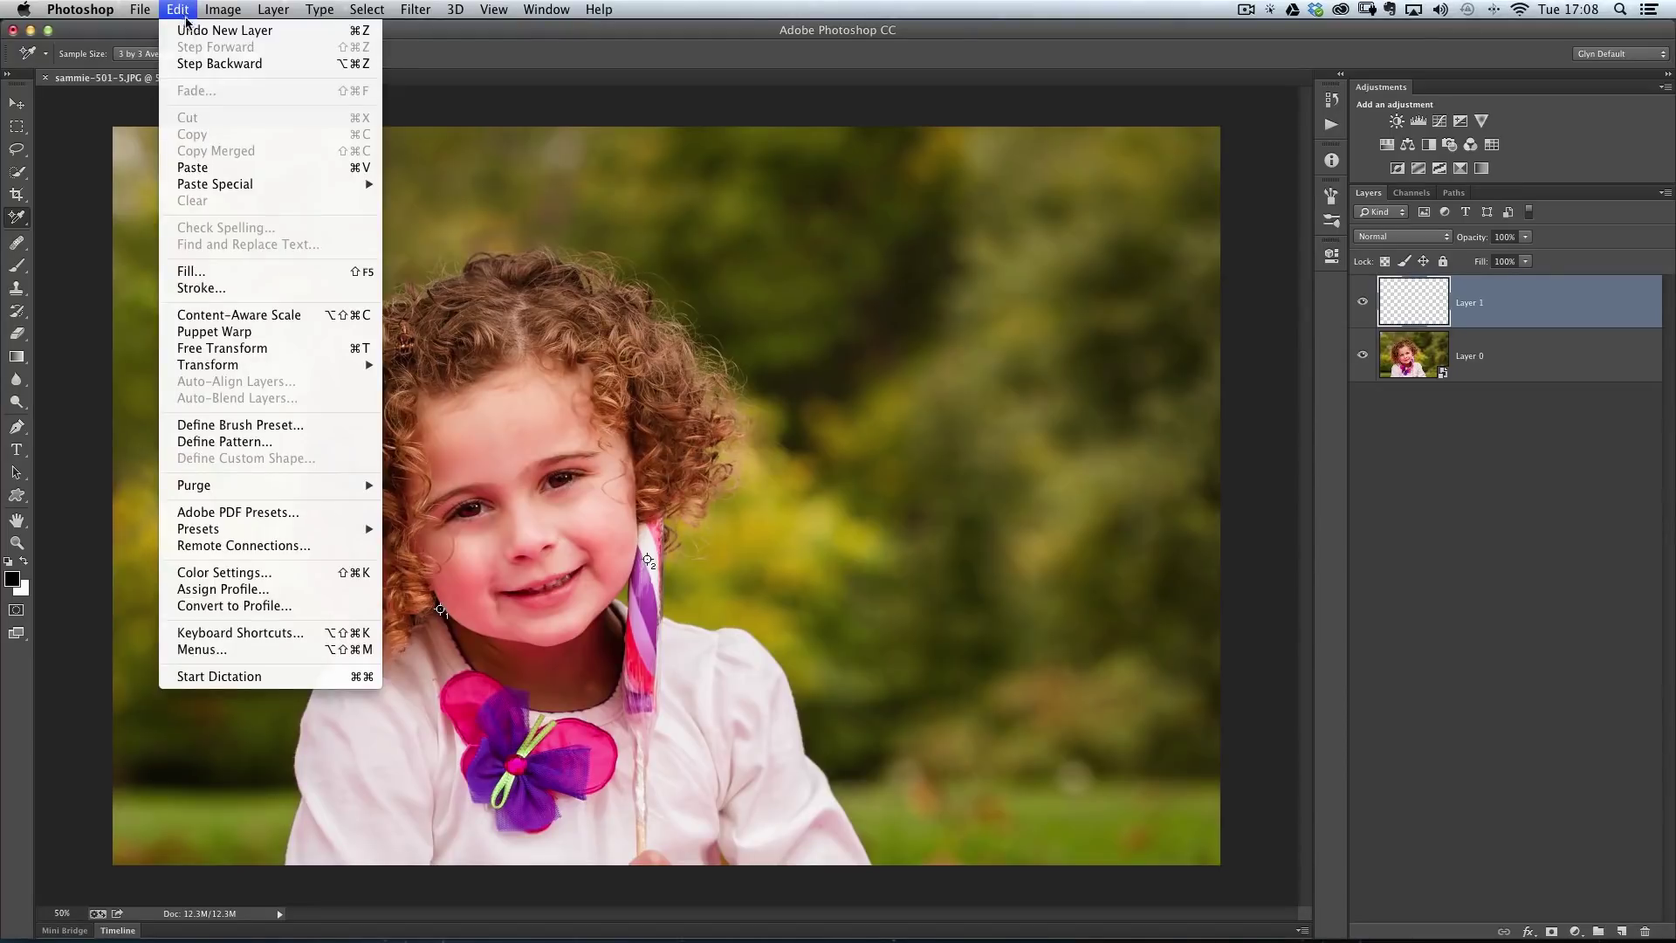
left_click(191, 272)
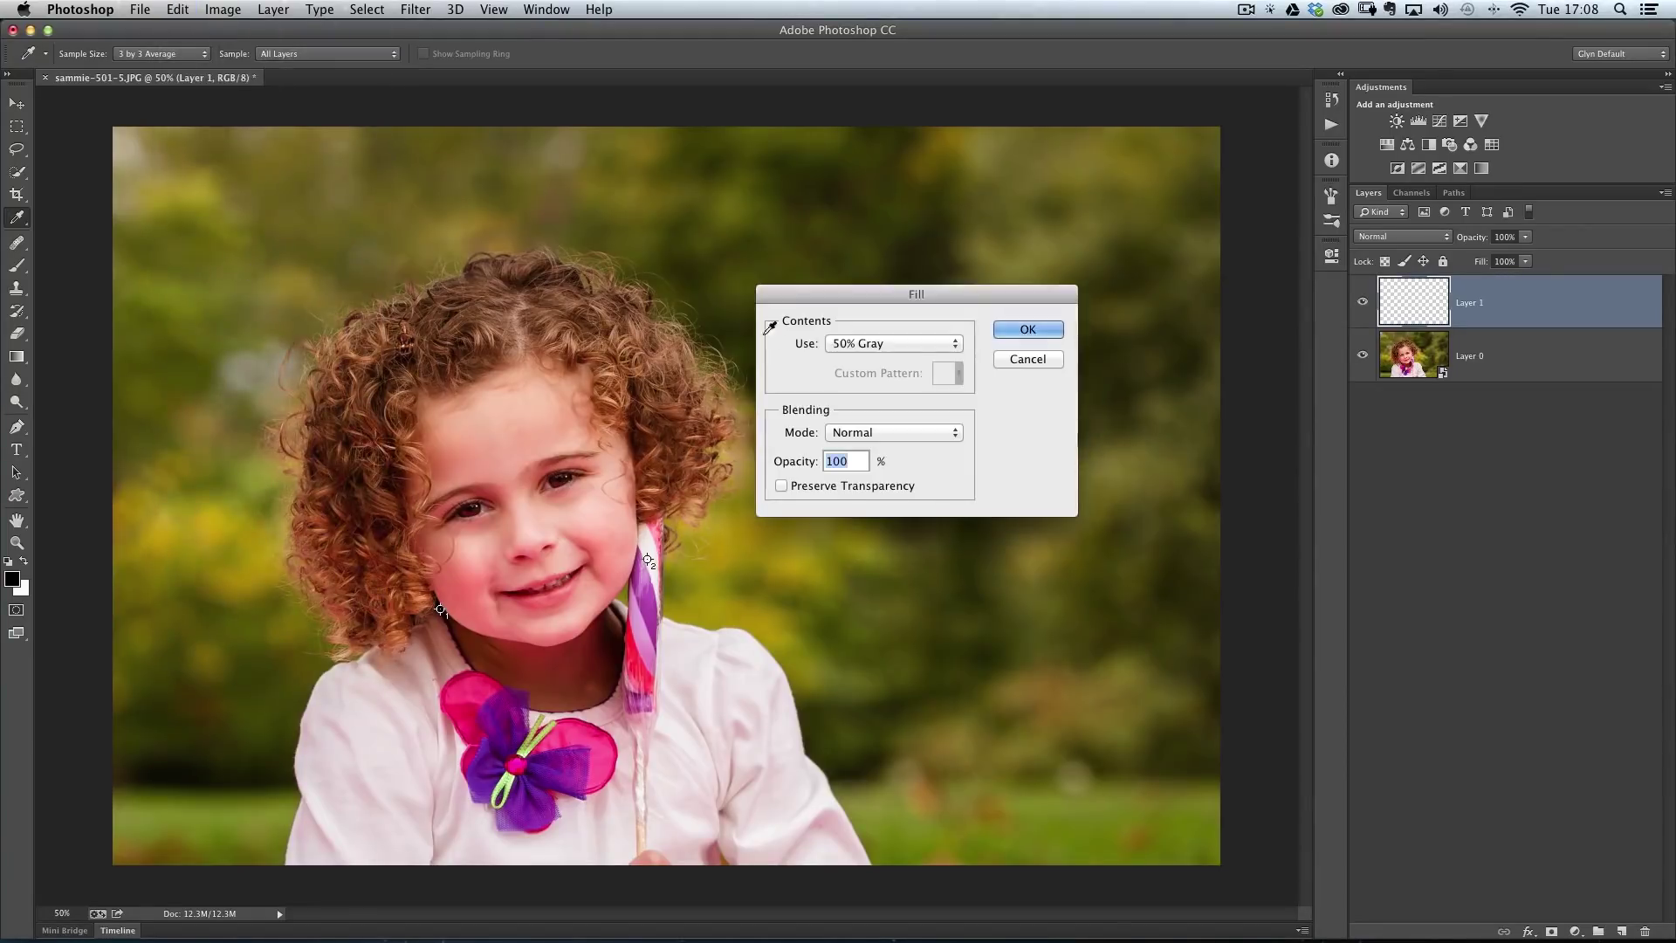
left_click(830, 344)
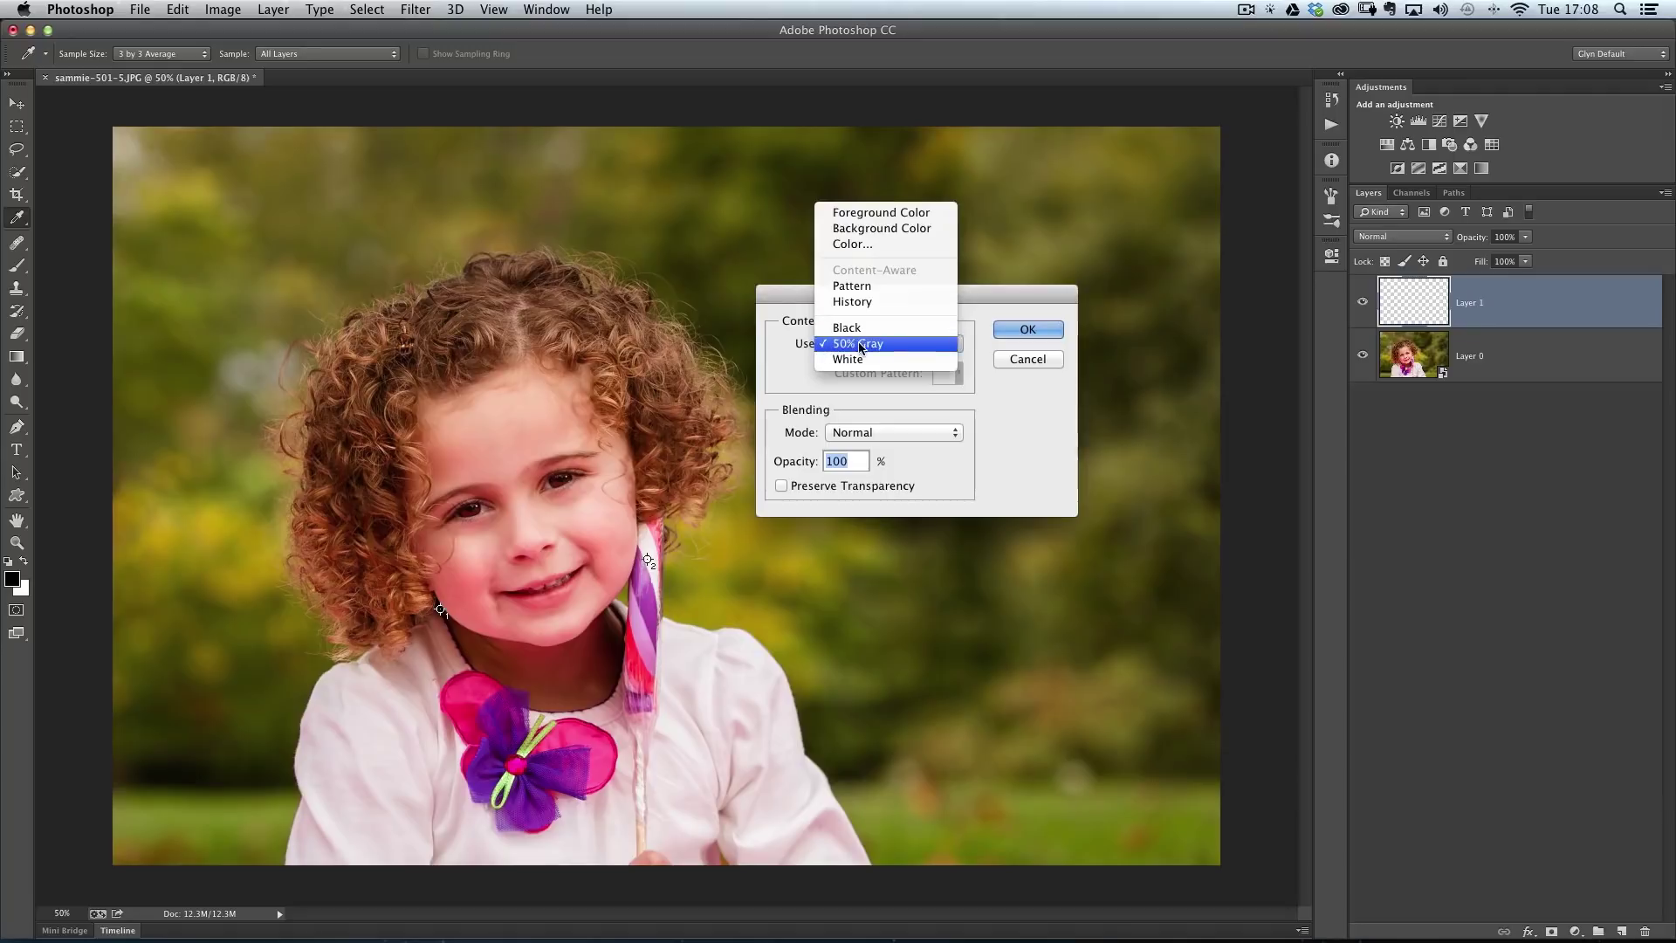
left_click(860, 347)
left_click(1027, 329)
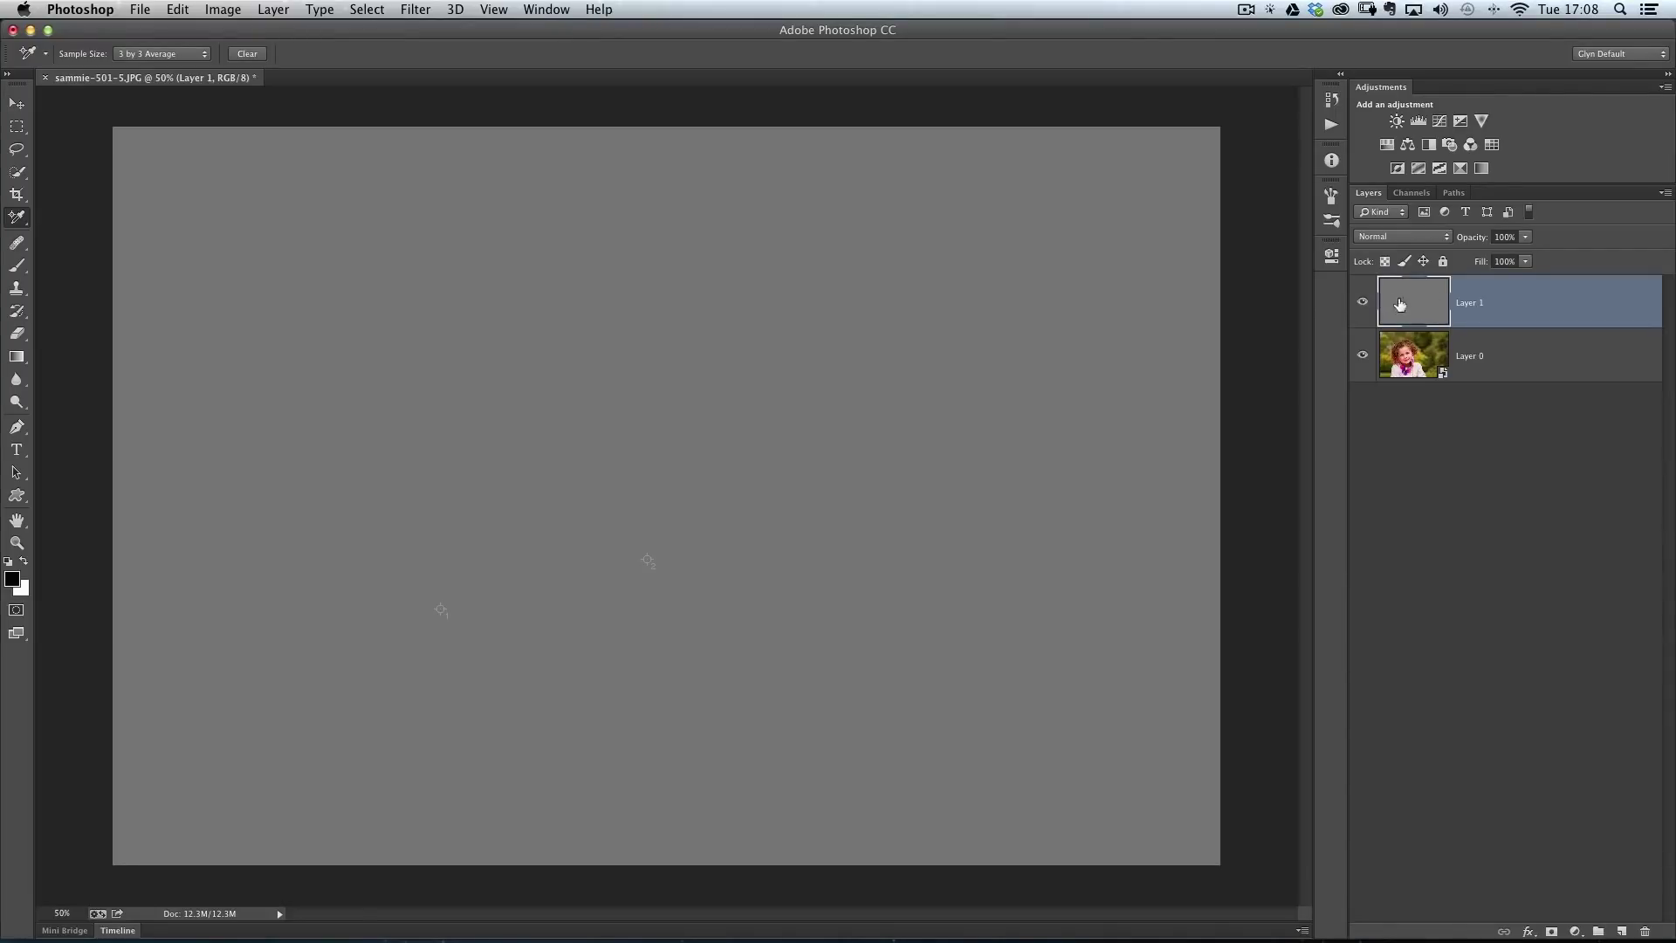
left_click(1385, 244)
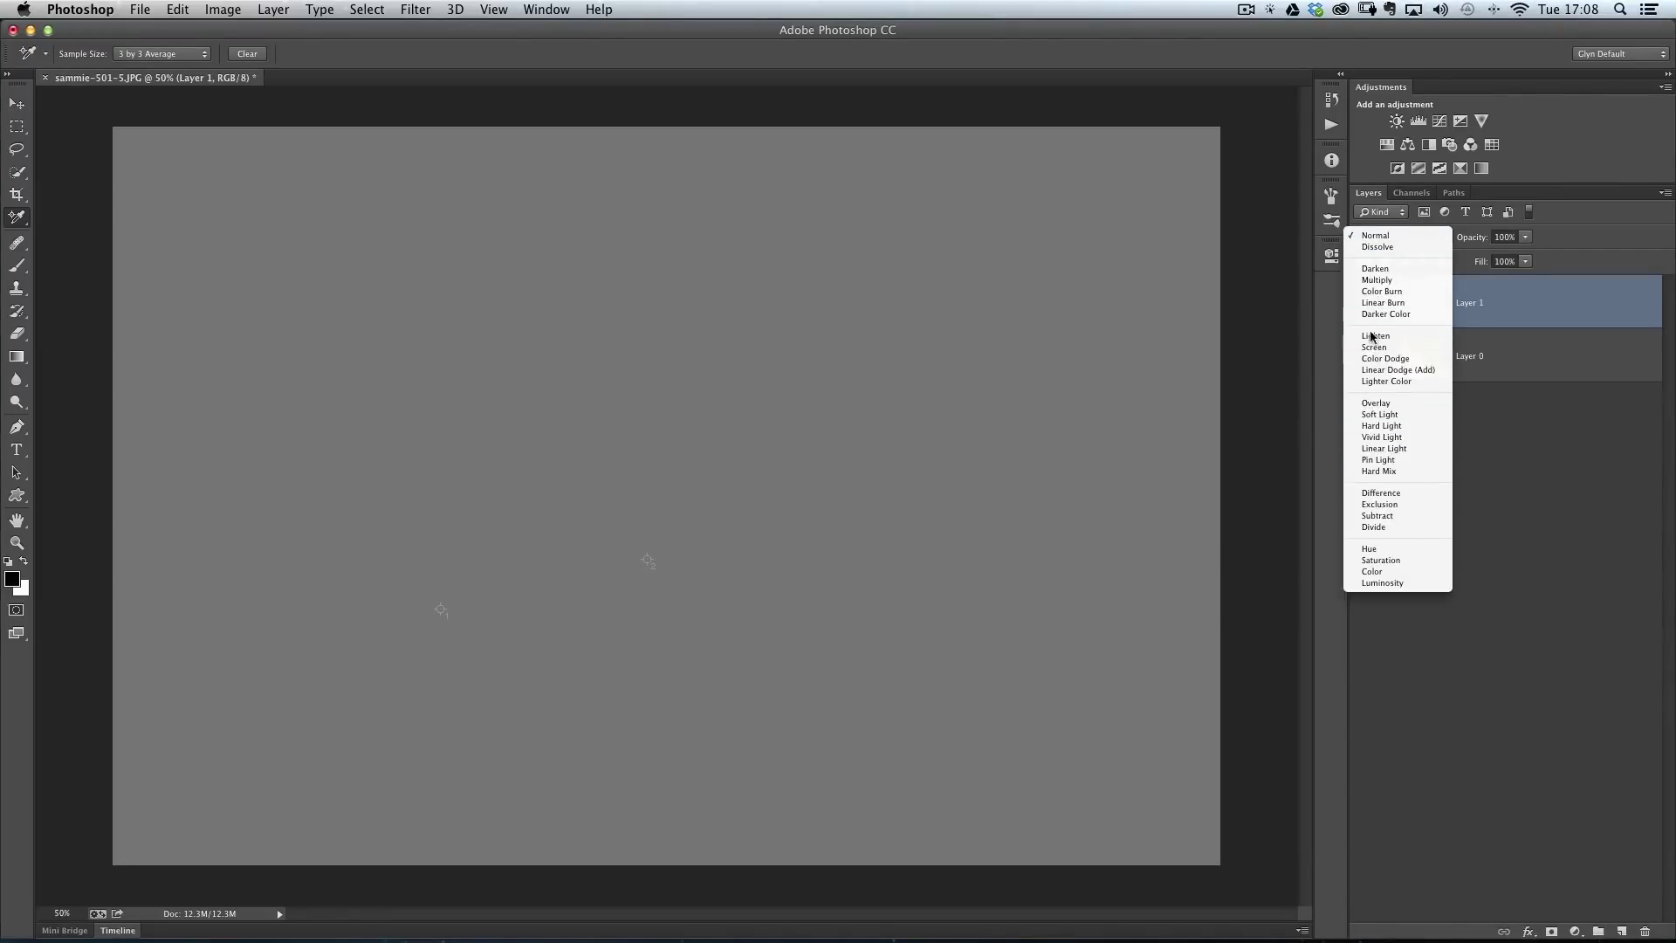
left_click(1392, 495)
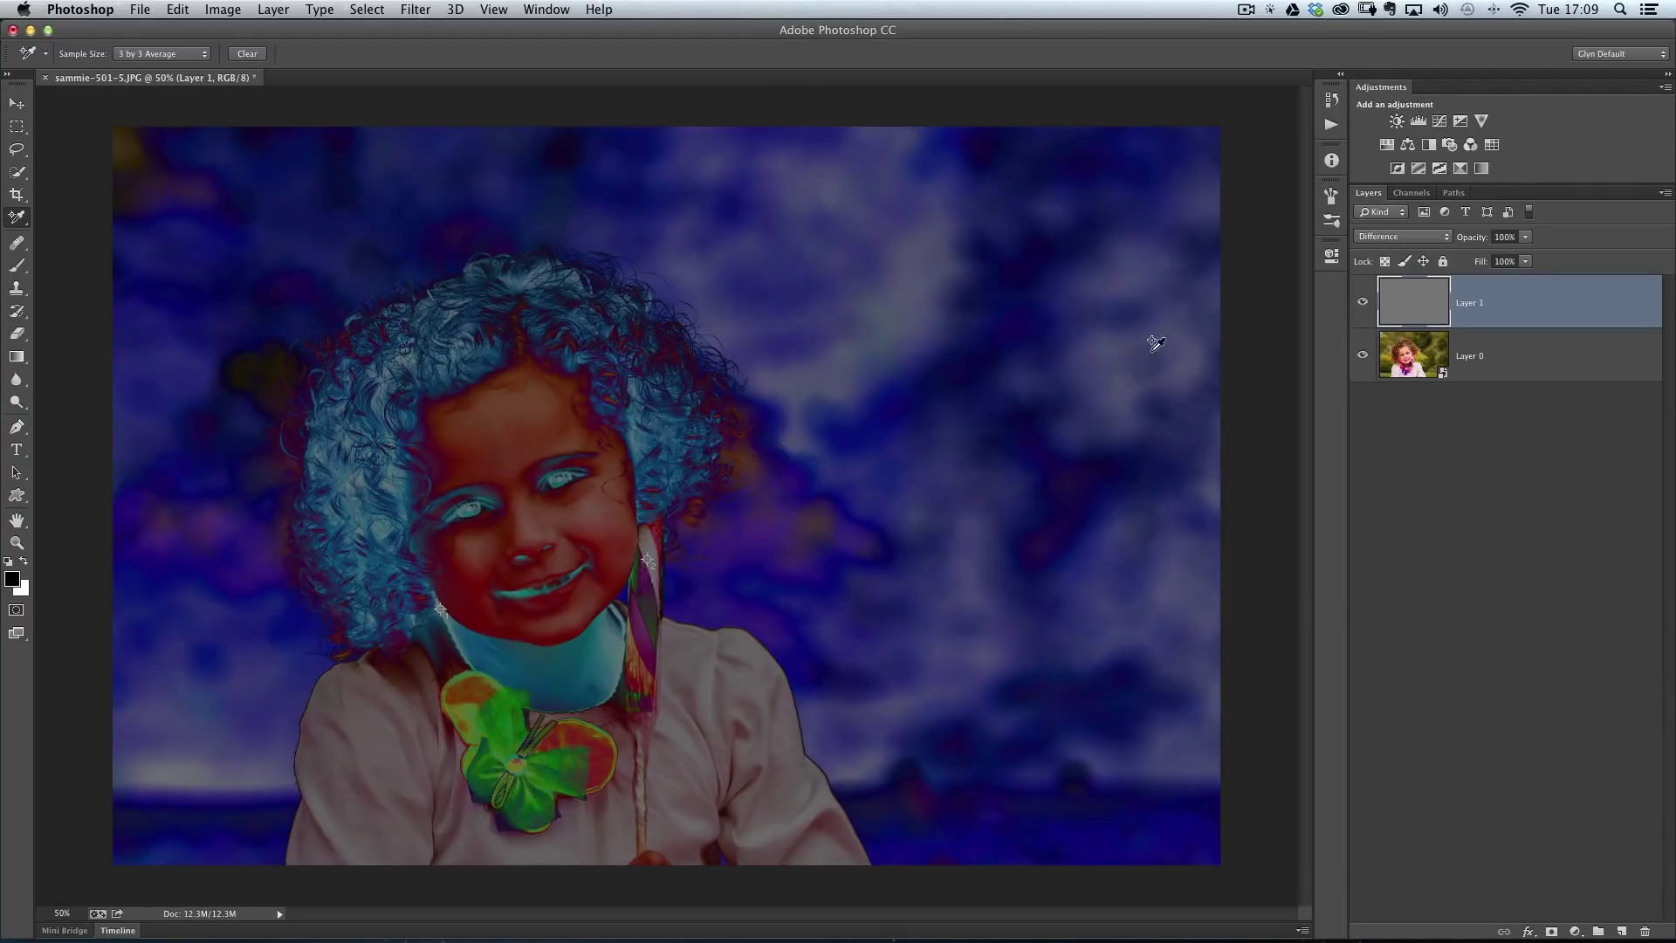
- Add a Threshold adjustment layer and toggle it against the underlying image
left_click(1440, 168)
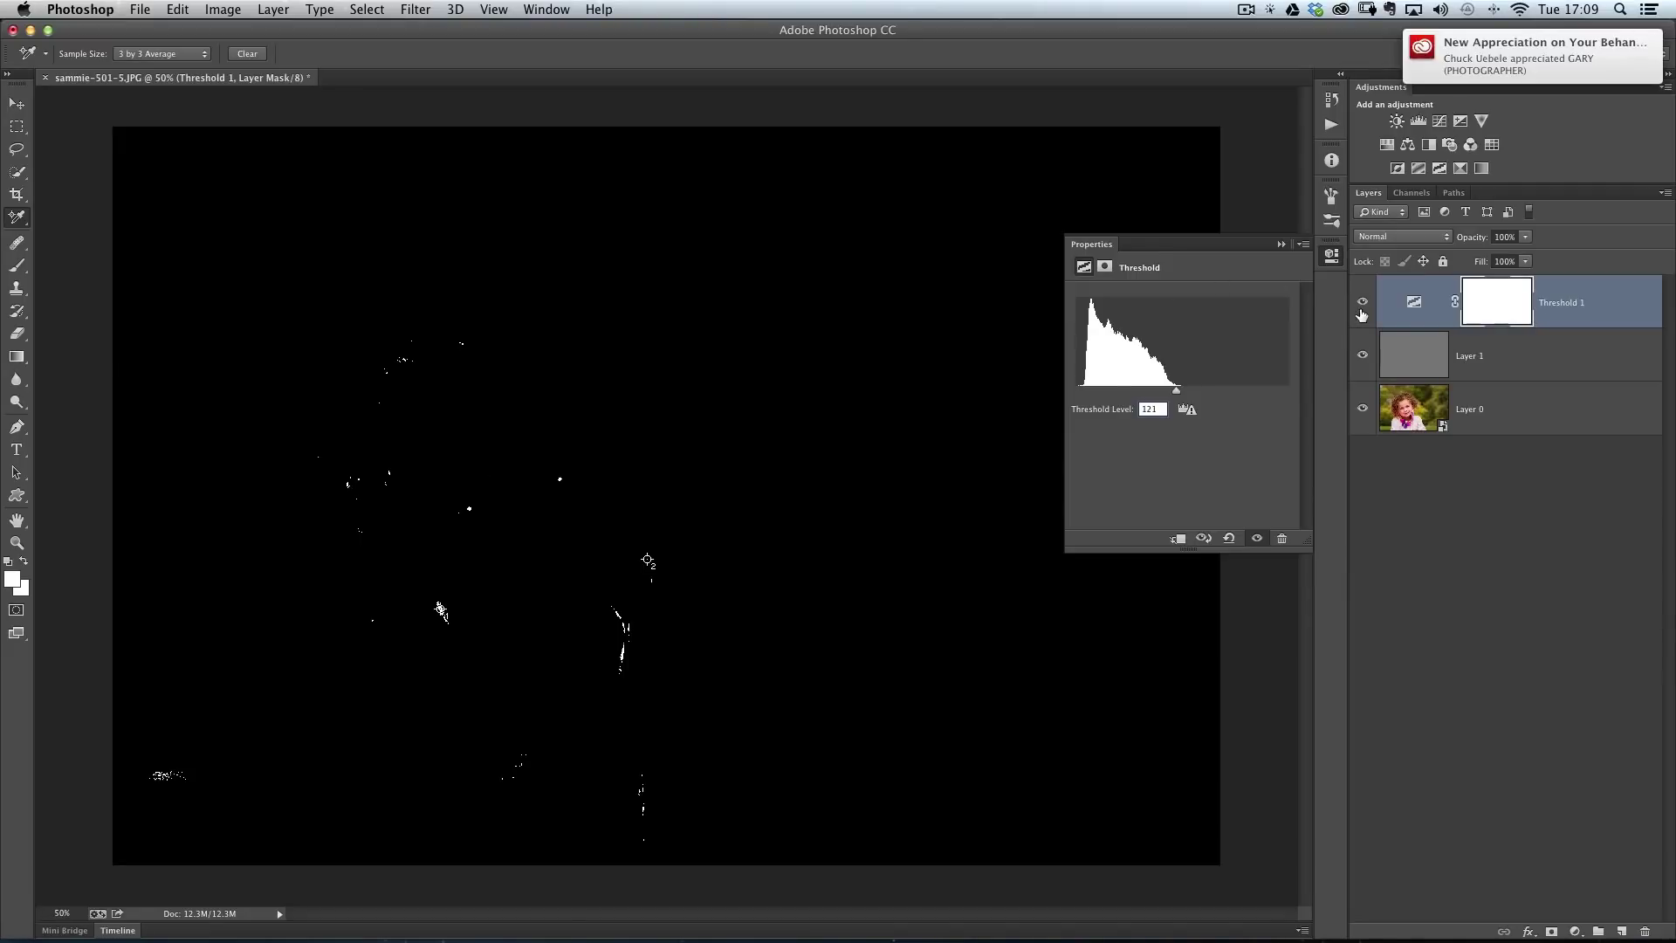
left_click(1363, 407, "alt")
left_click(1363, 408, "alt")
left_click(1364, 418, "alt")
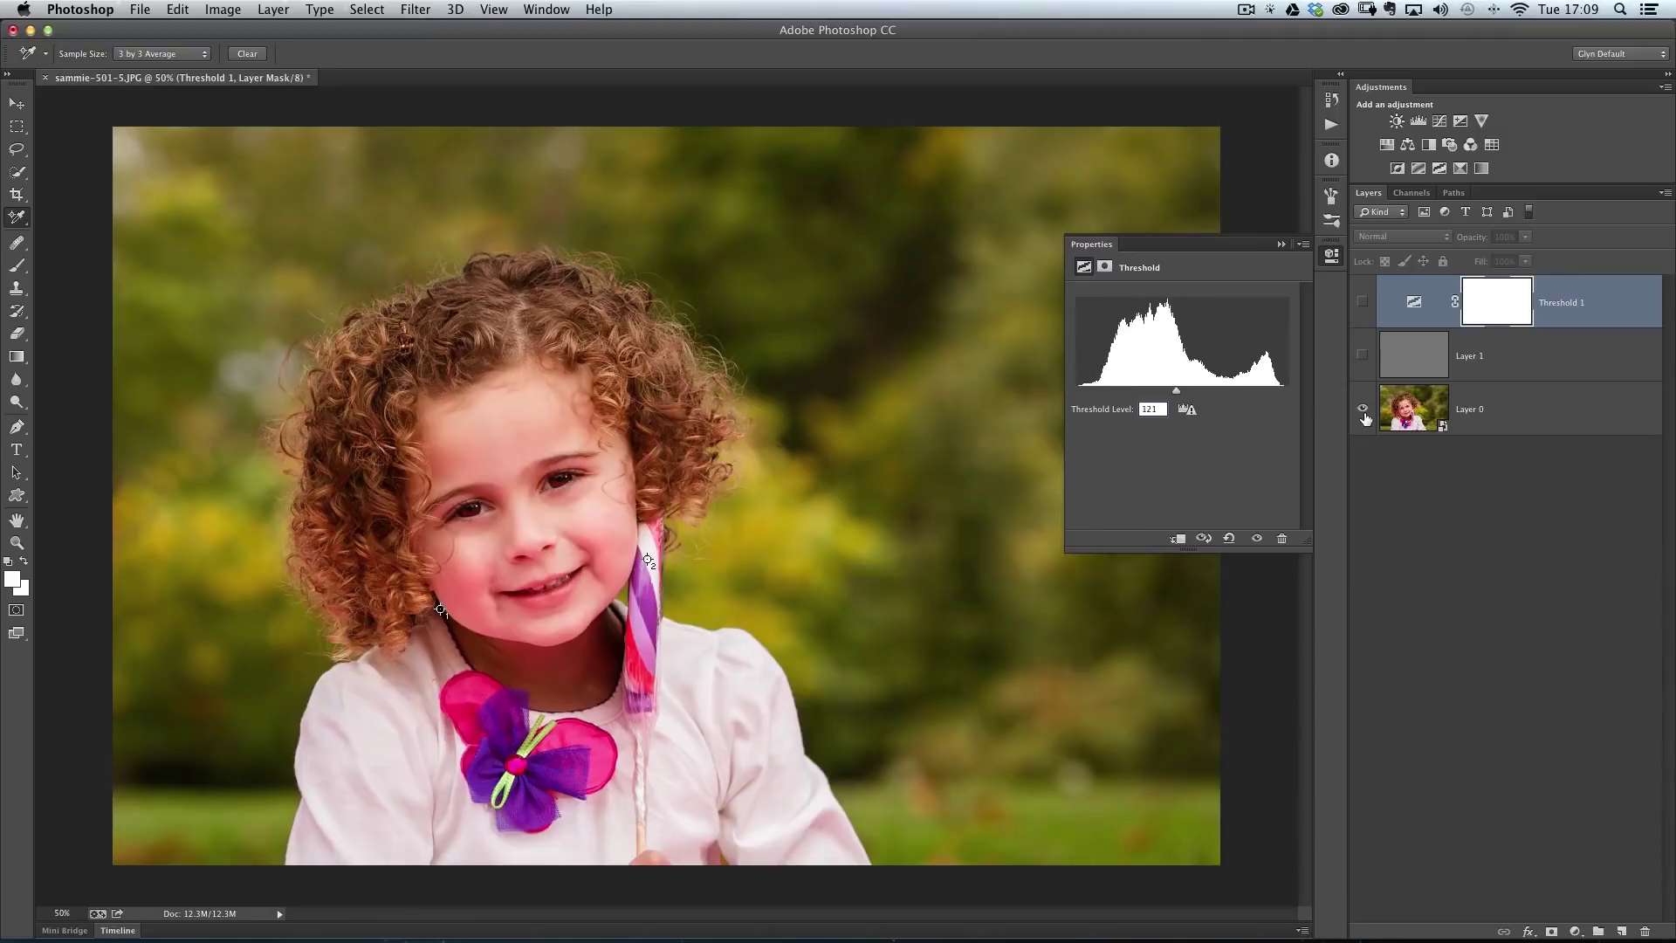
left_click(1363, 420, "alt")
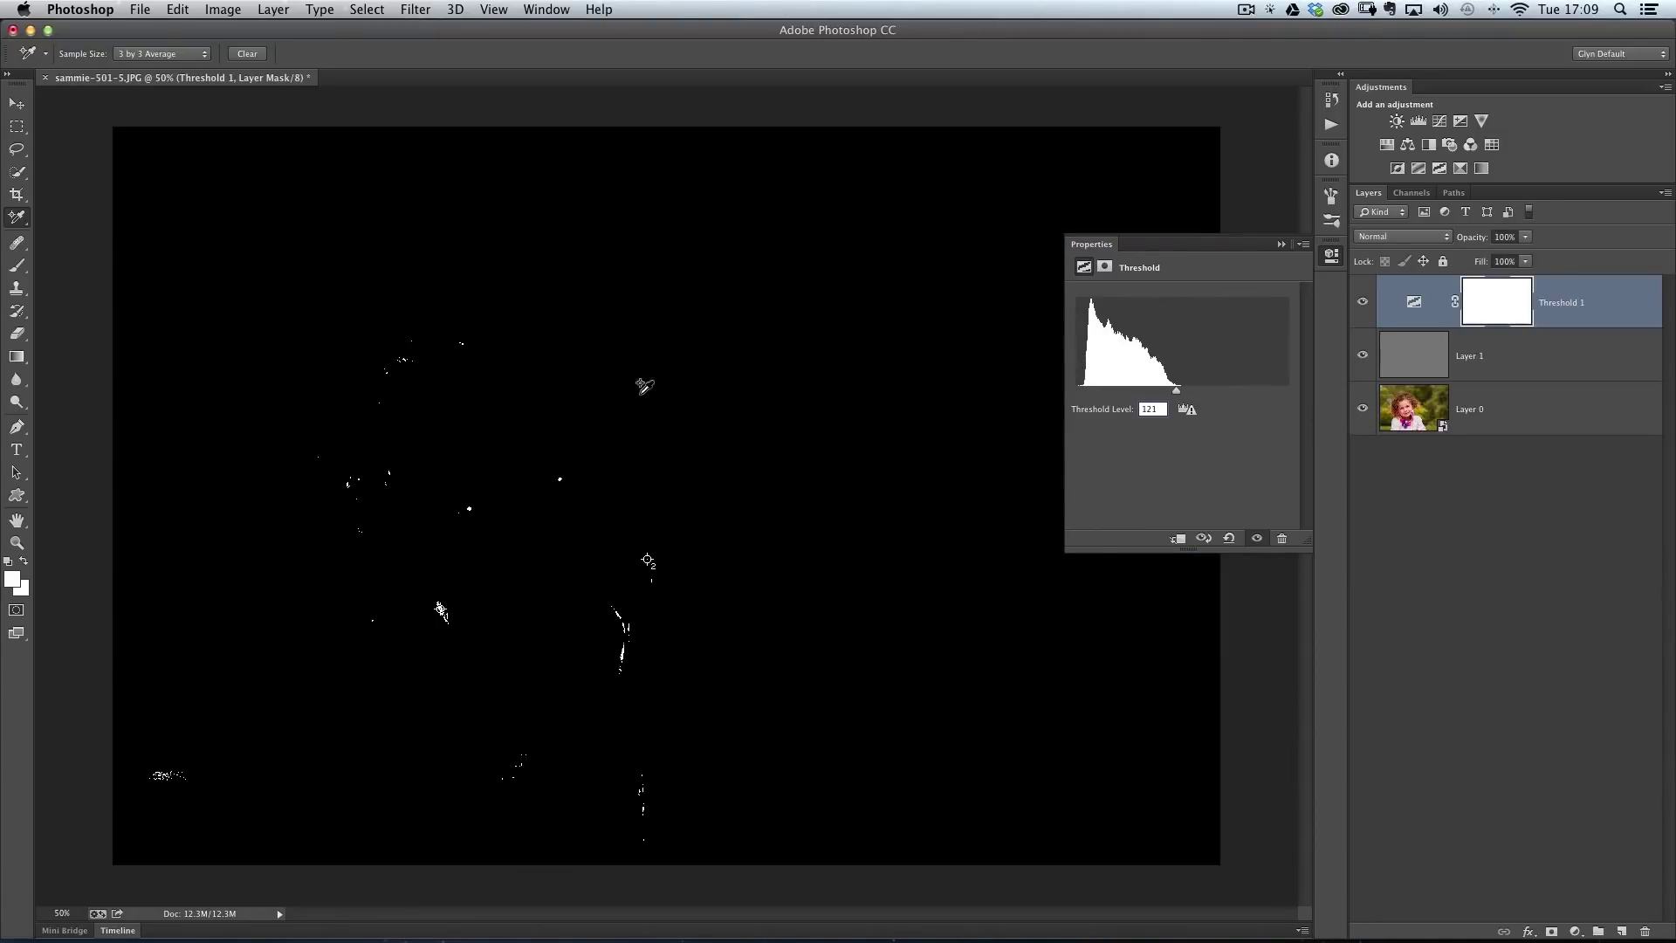
- Zoom into the near-grey white blob, mark it with colour sampler #3, then fit the image on screen
left_click_drag(375, 435, 603, 592)
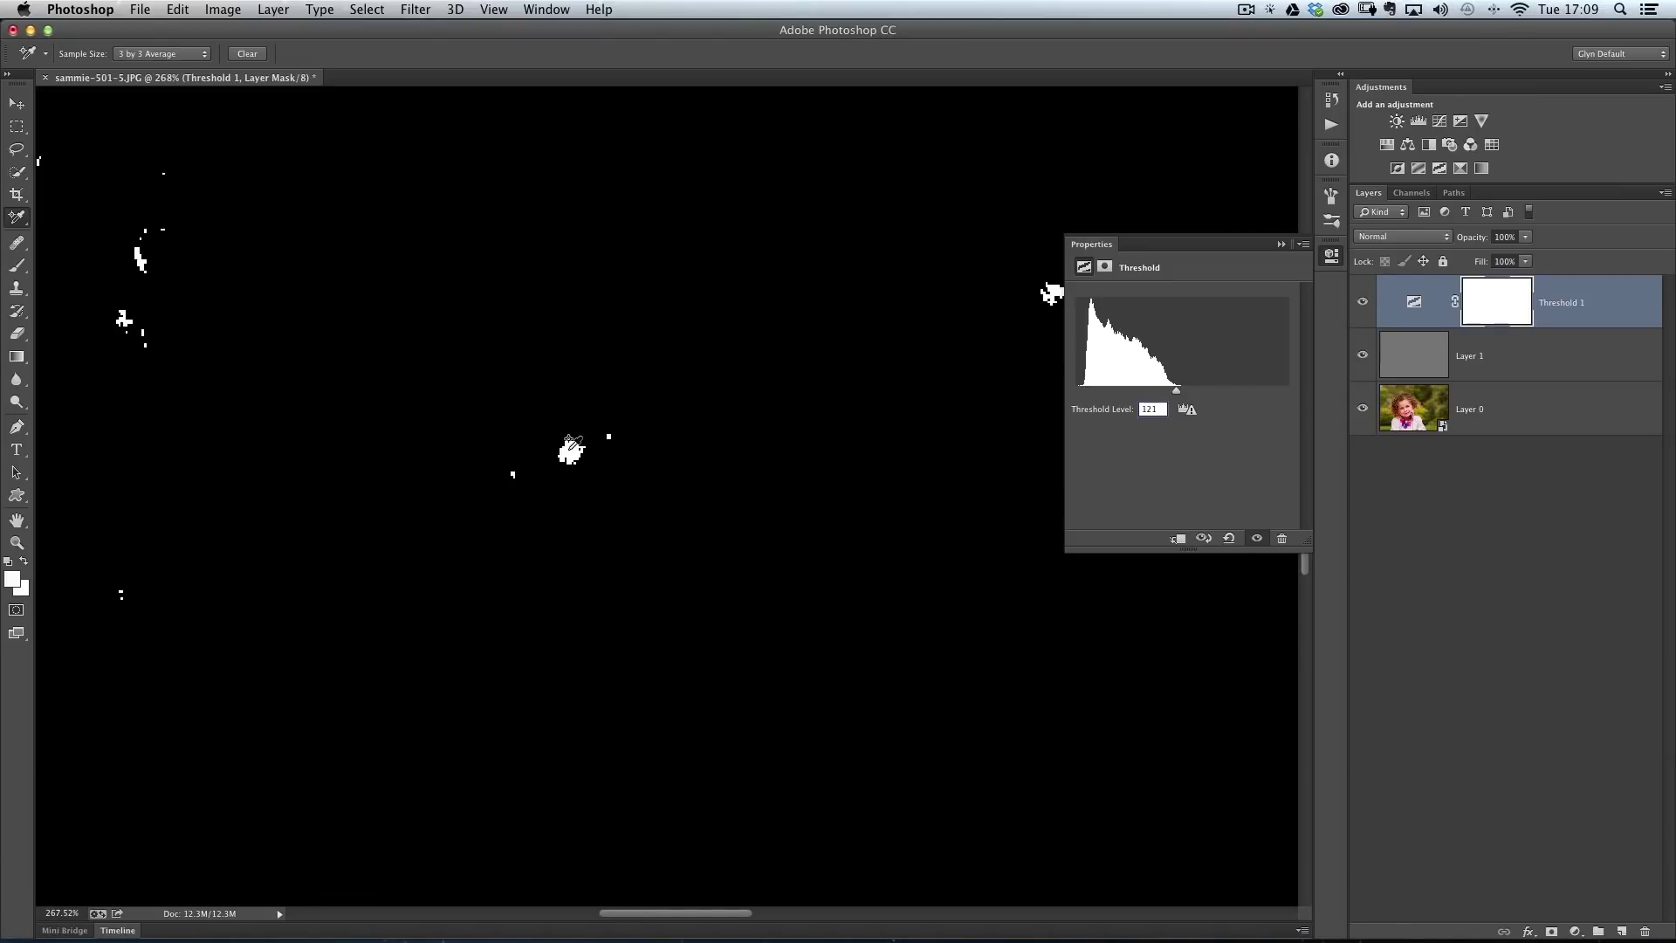
left_click(568, 450)
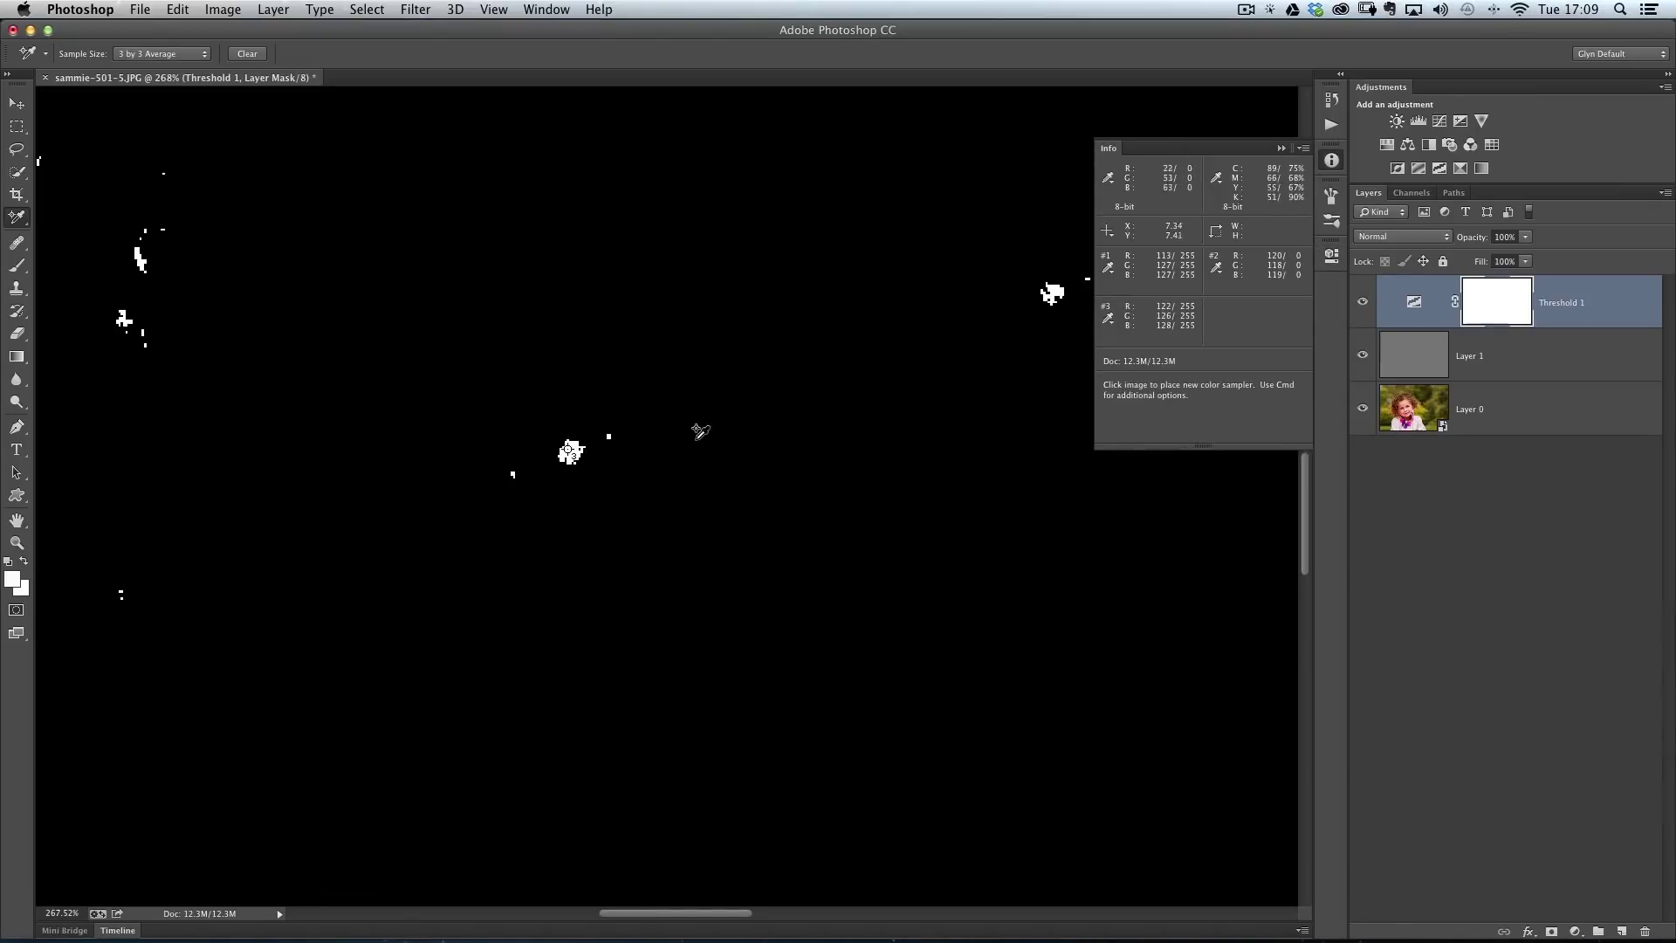
double_click(17, 524)
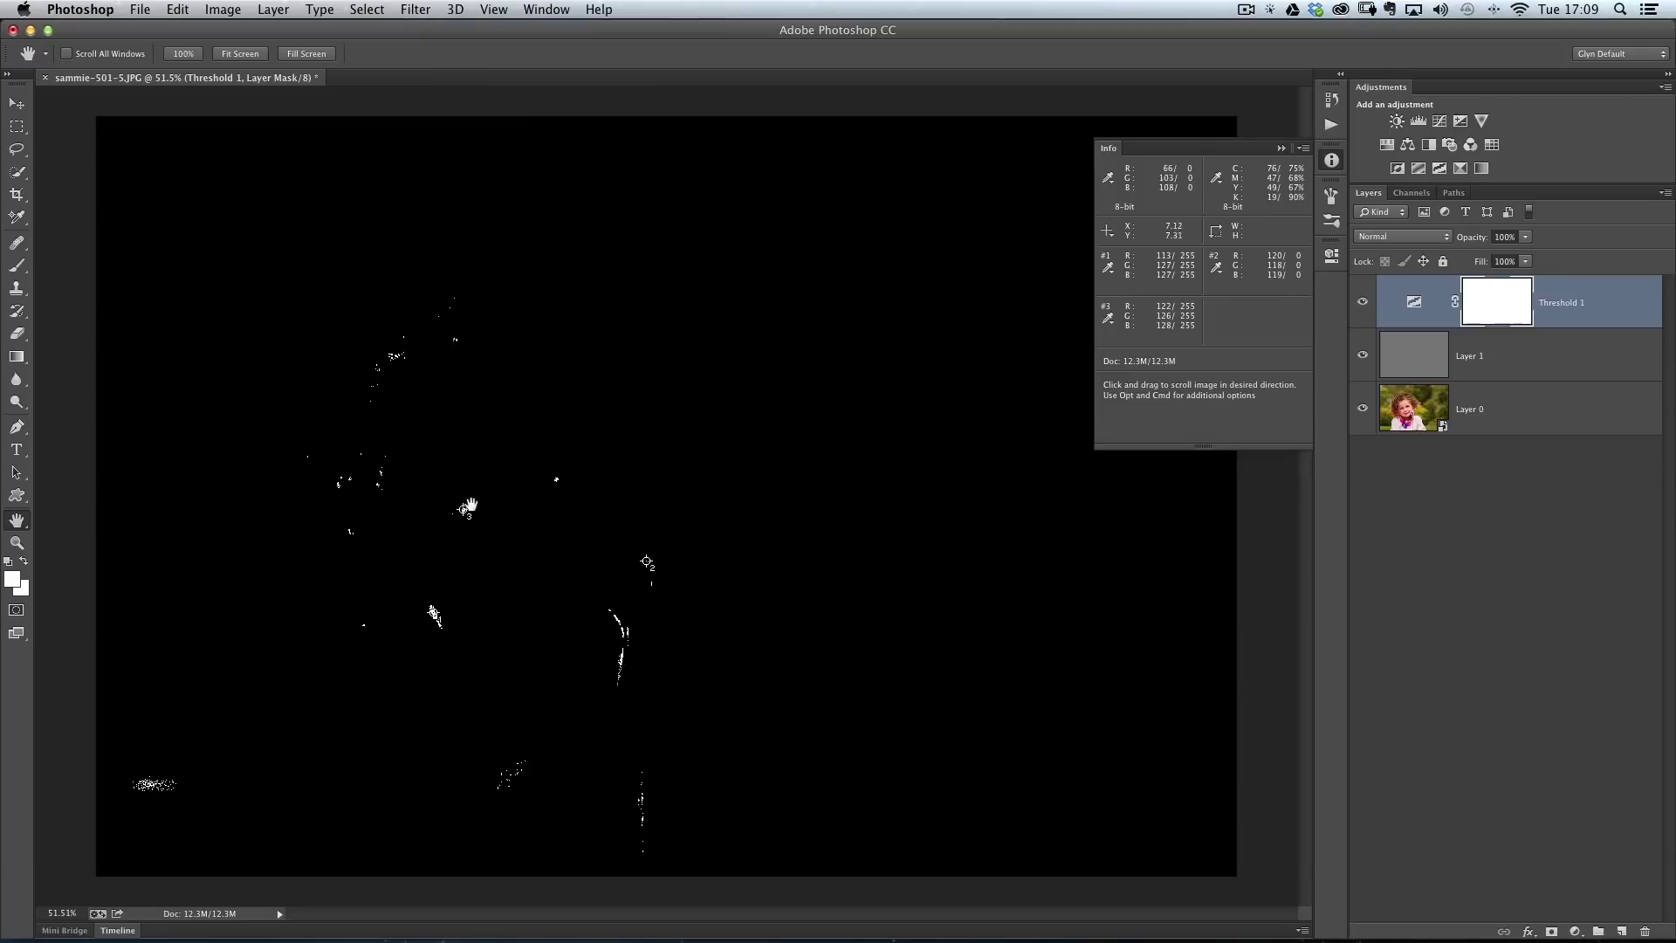
- Close the sampler readings and delete the Threshold and 50% grey Difference layers
left_click(1331, 161)
key("BackSpace")
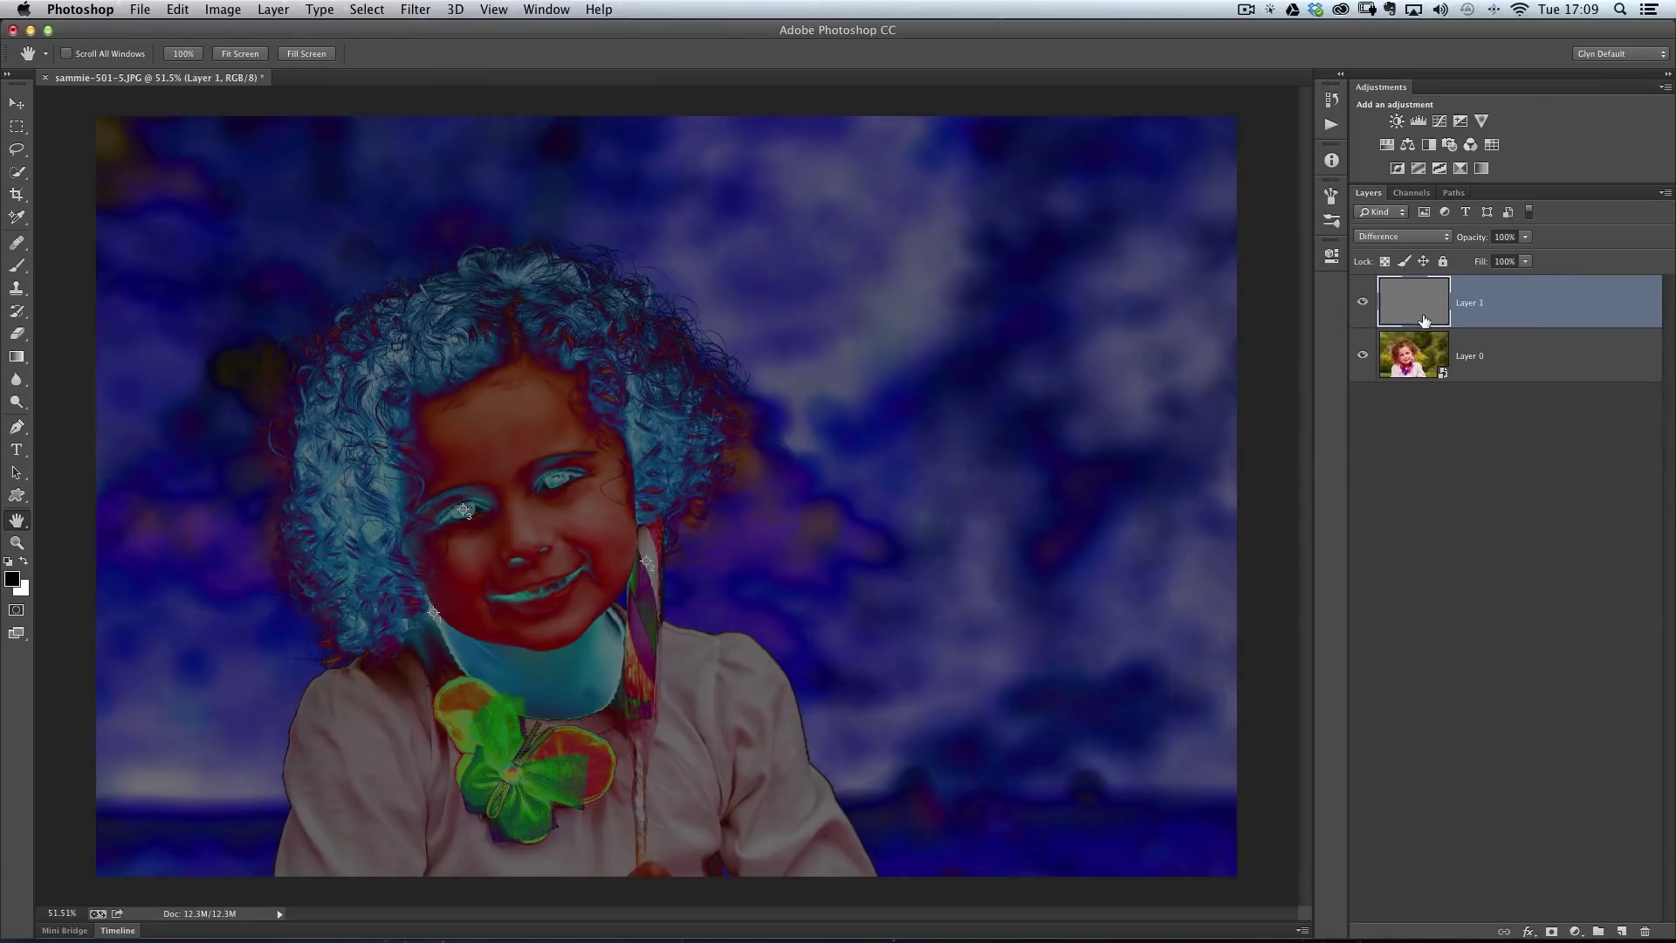
key("BackSpace")
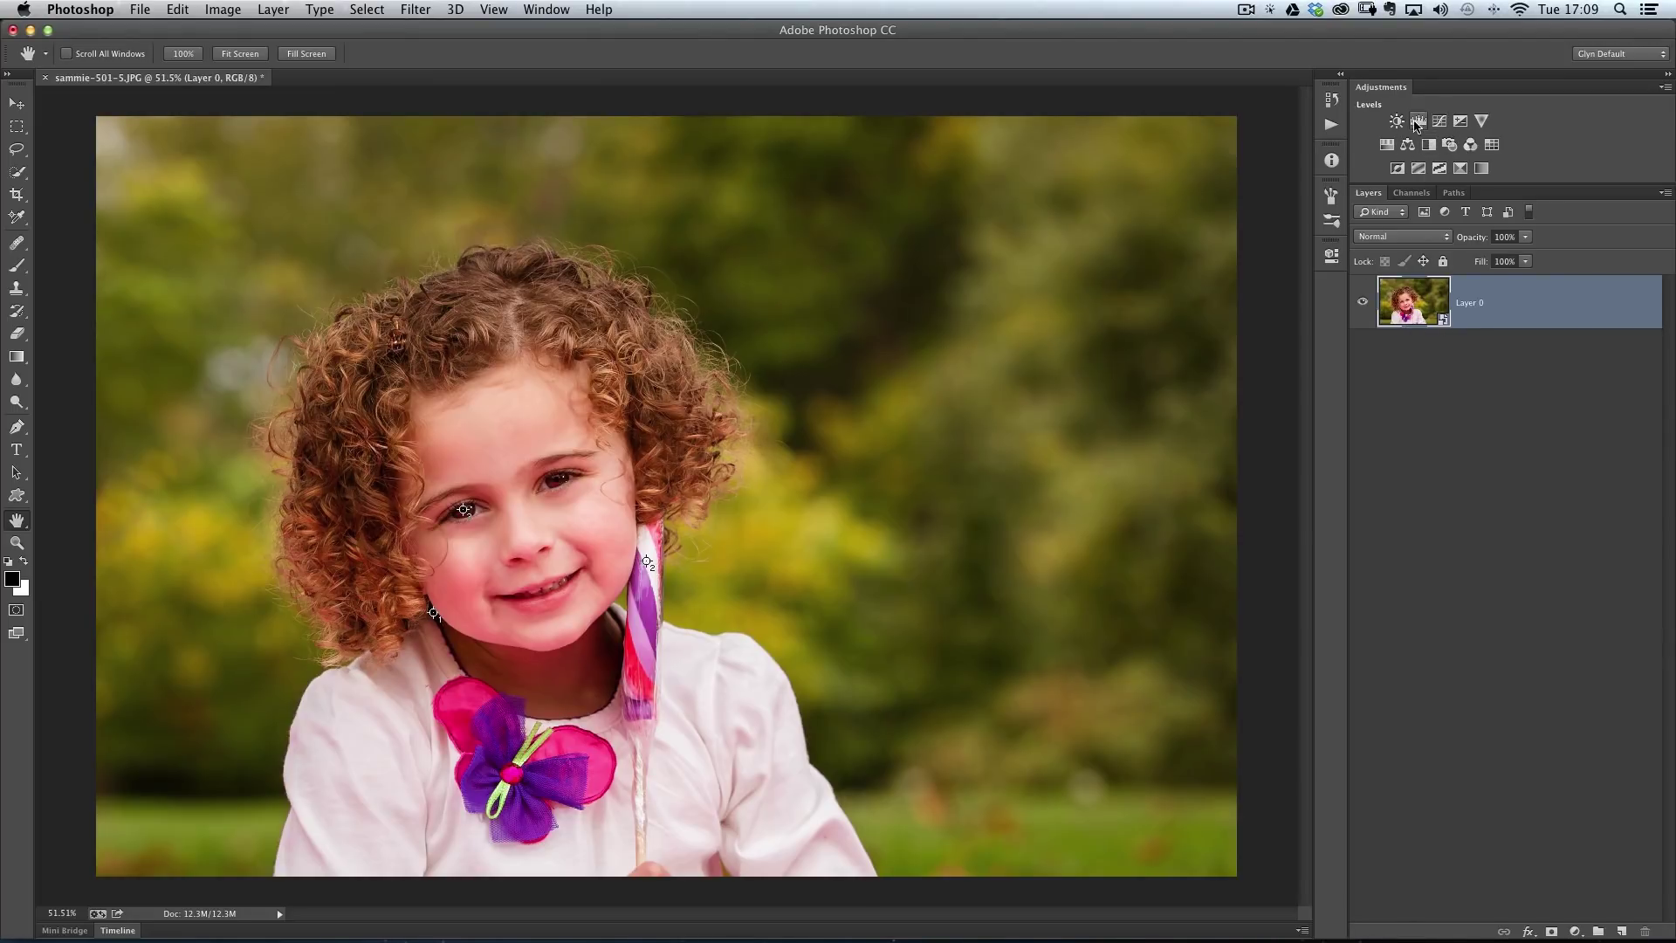
- Add a Curves layer and set its black, white and grey points from the colour samplers
left_click(1441, 122)
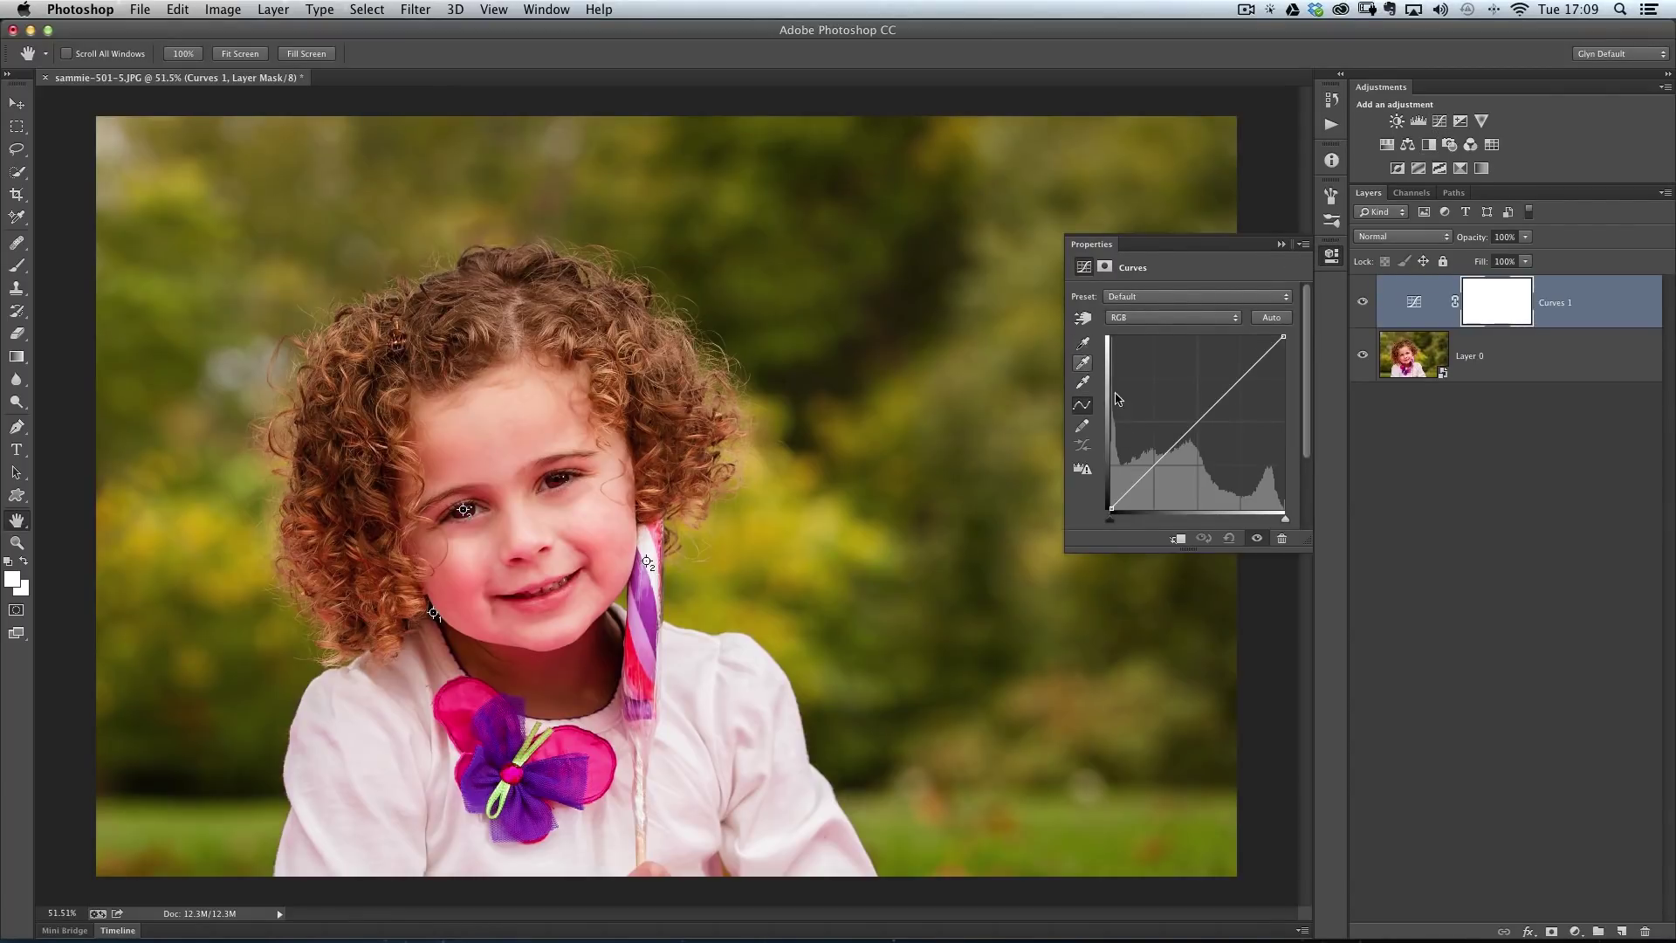
left_click(1083, 345)
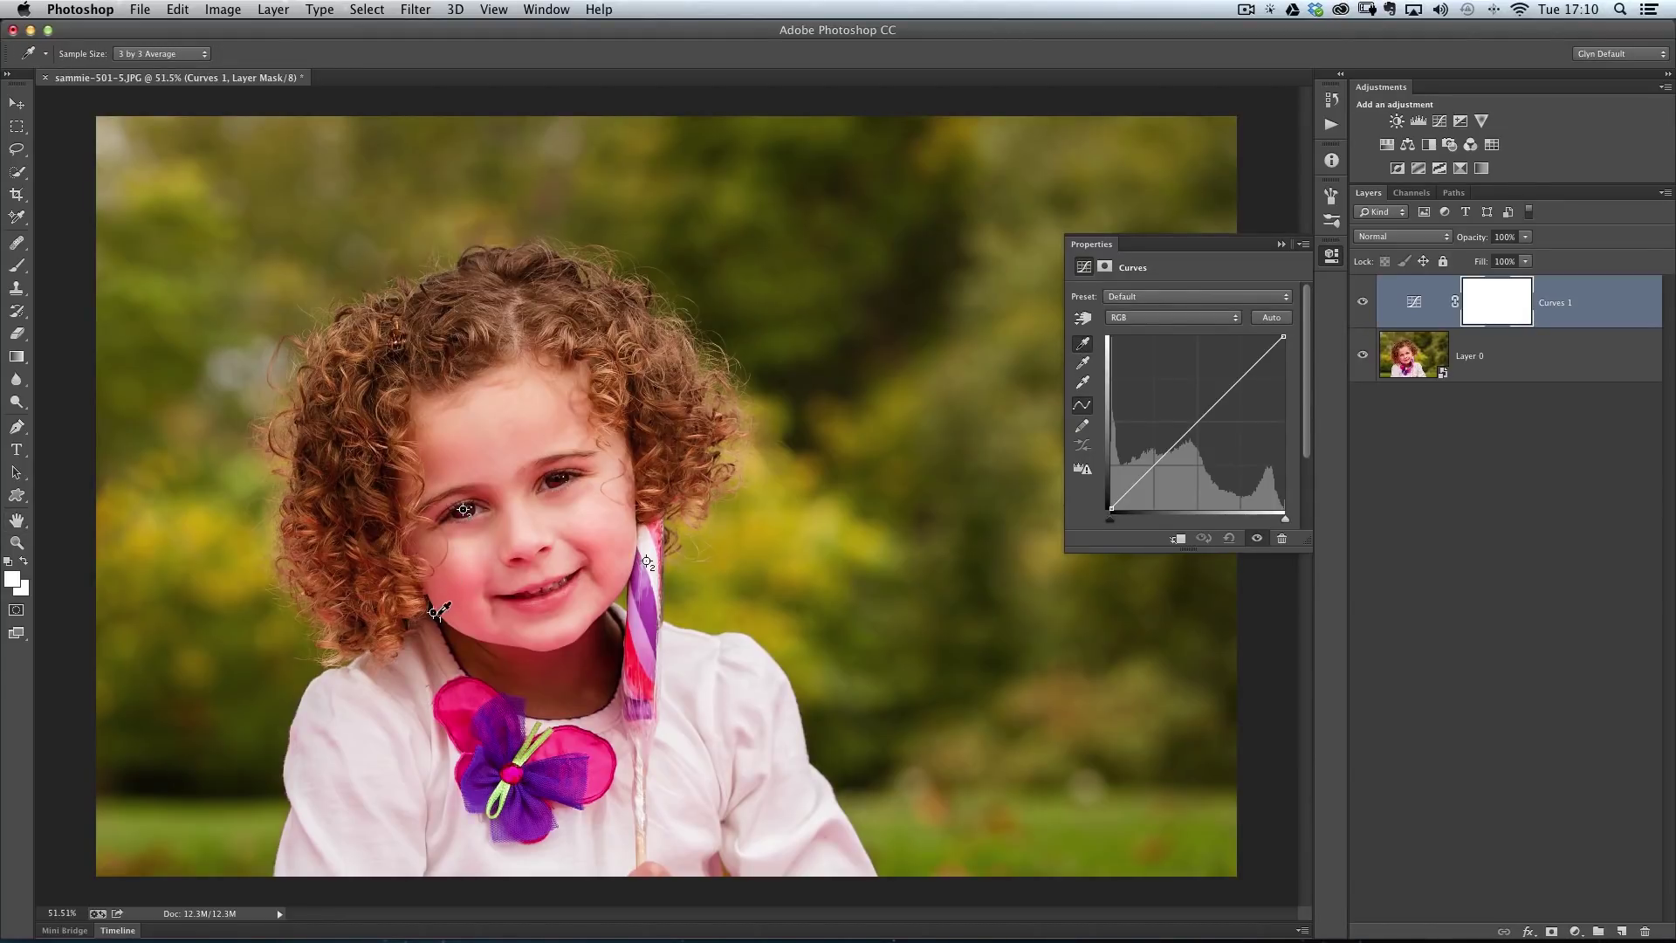
left_click(432, 613)
left_click(1083, 385)
left_click(1083, 364)
left_click(464, 508)
- Close the Curves properties and toggle Curves 1 several times to compare, leaving it visible
left_click(1327, 258)
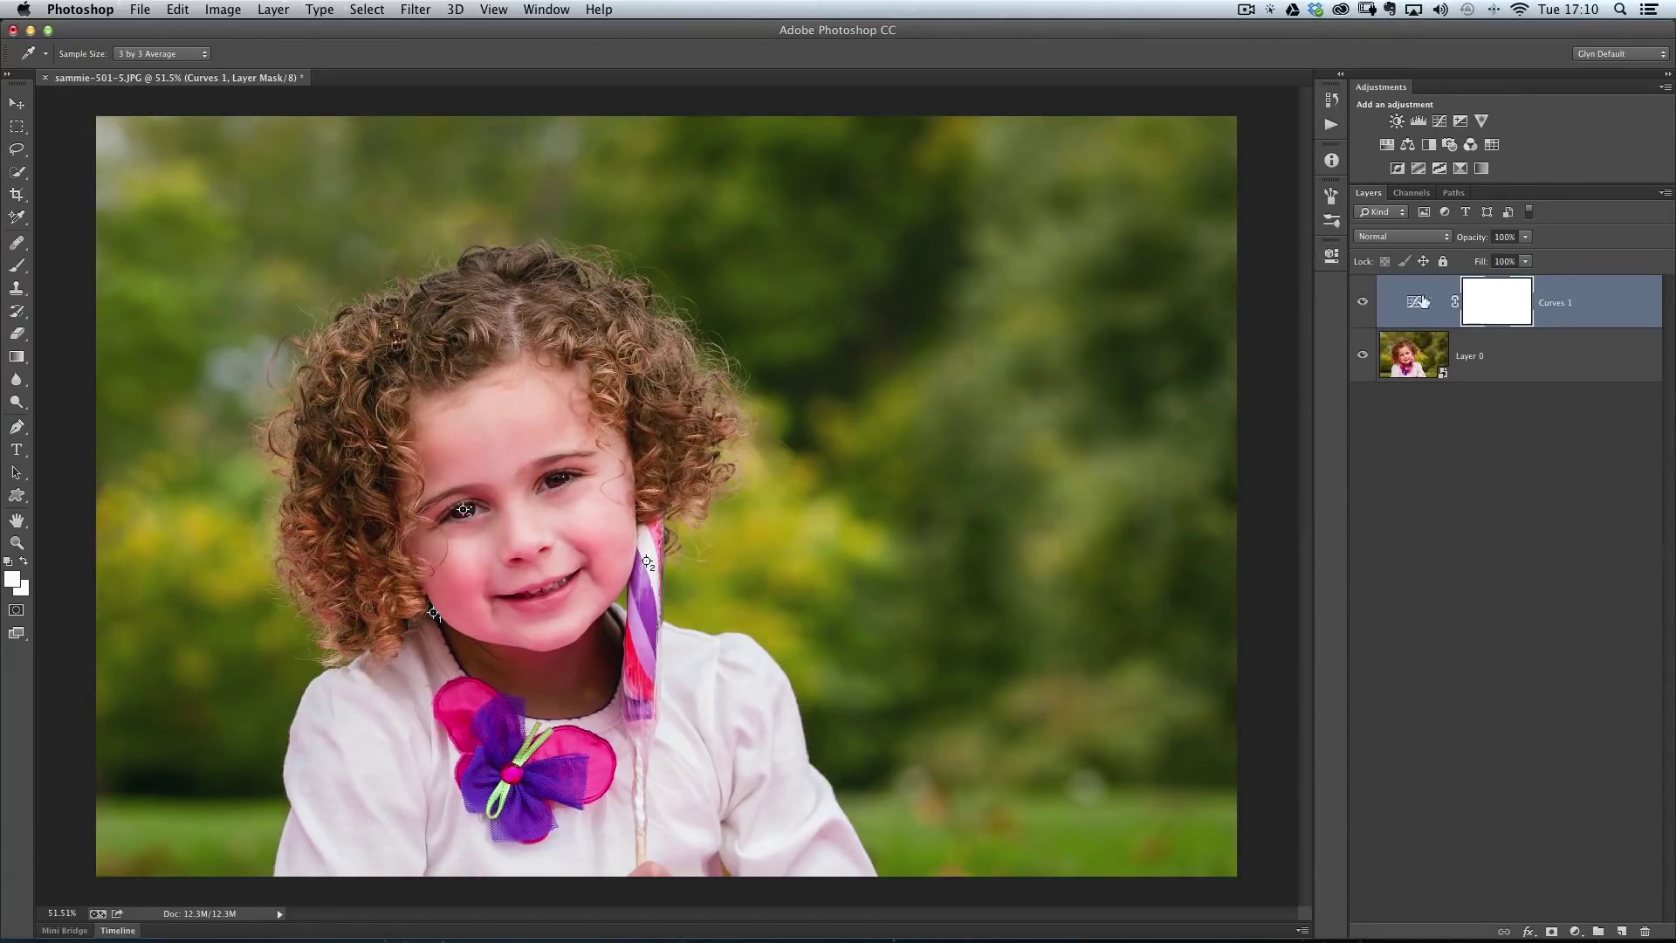
left_click(1363, 303)
left_click(1362, 304)
left_click(1361, 304)
left_click(1363, 304)
left_click(1363, 304)
left_click(1364, 307)
left_click(1362, 303)
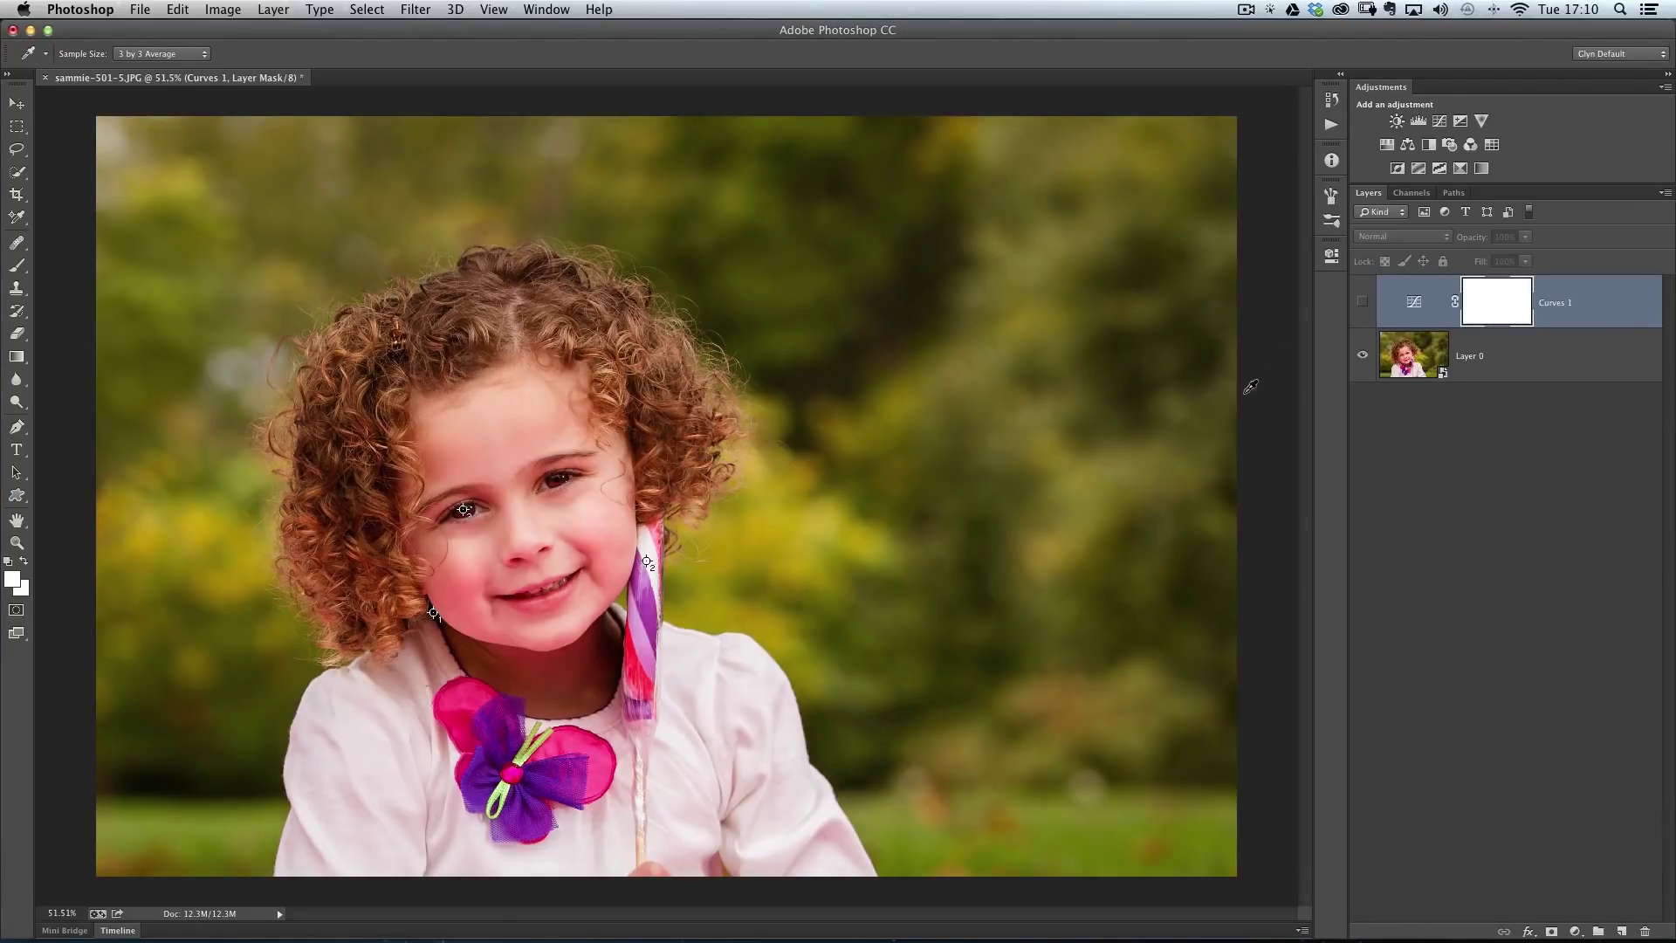
left_click(1360, 304)
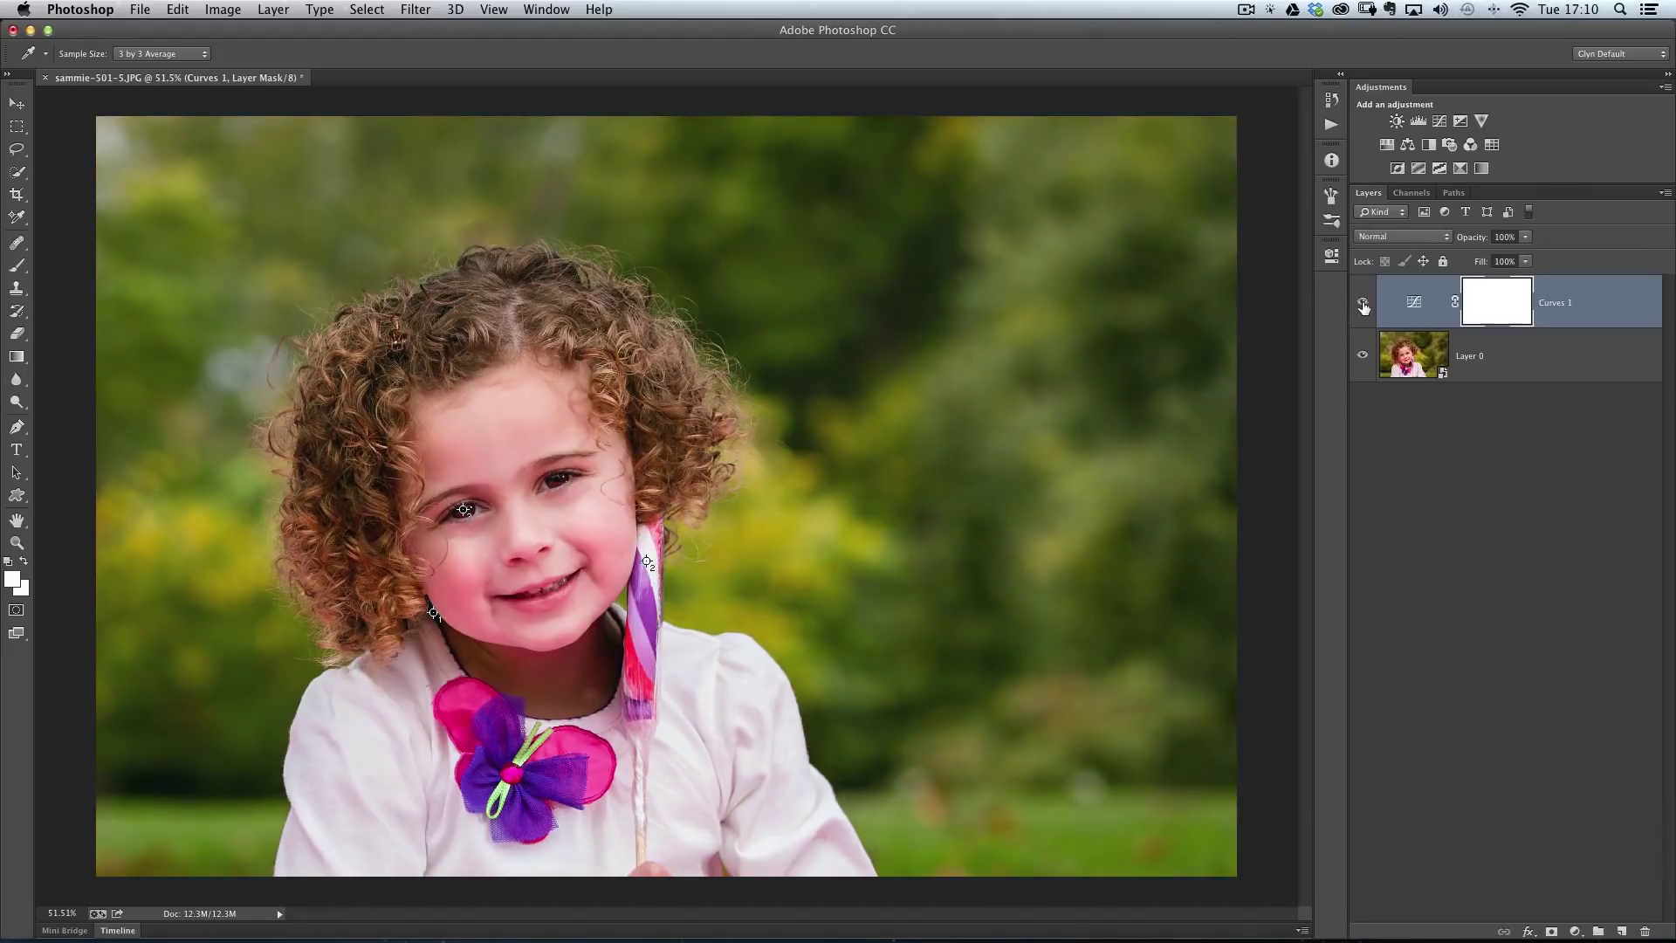
- Toggle the Curves 1 layer off and on to compare, then remove the sampler near the left eye
left_click(1361, 304)
left_click(1361, 304)
left_click(17, 216)
left_click(471, 521, "alt")
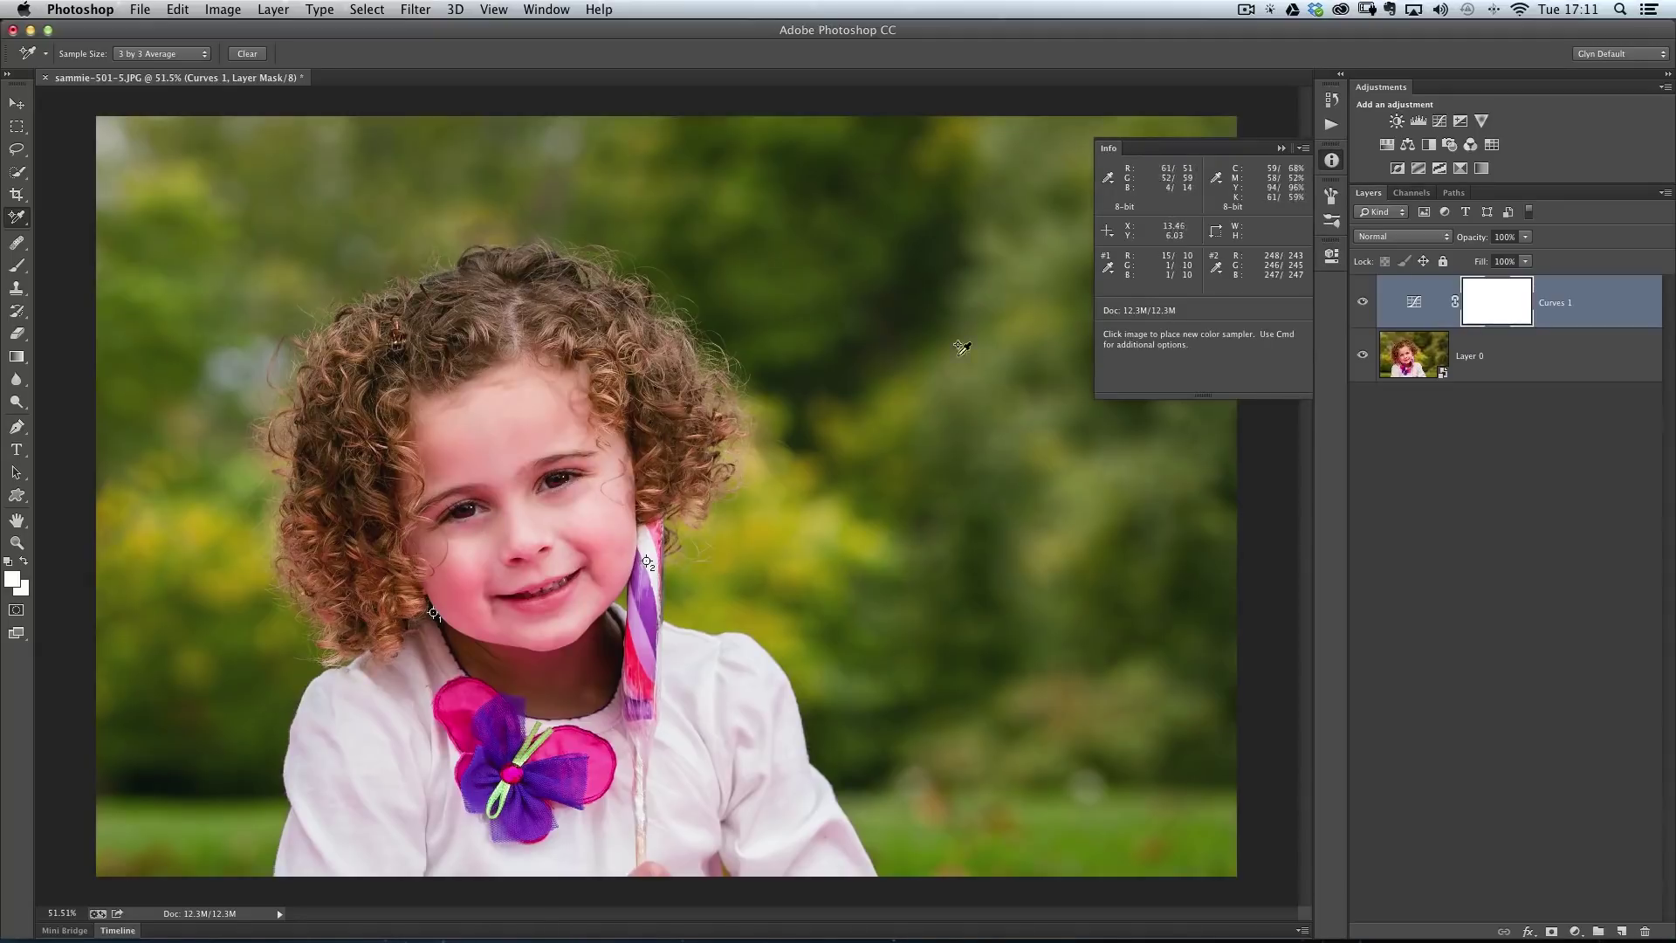
- Clear the remaining colour samplers and delete the Curves 1 adjustment layer
left_click(1330, 162)
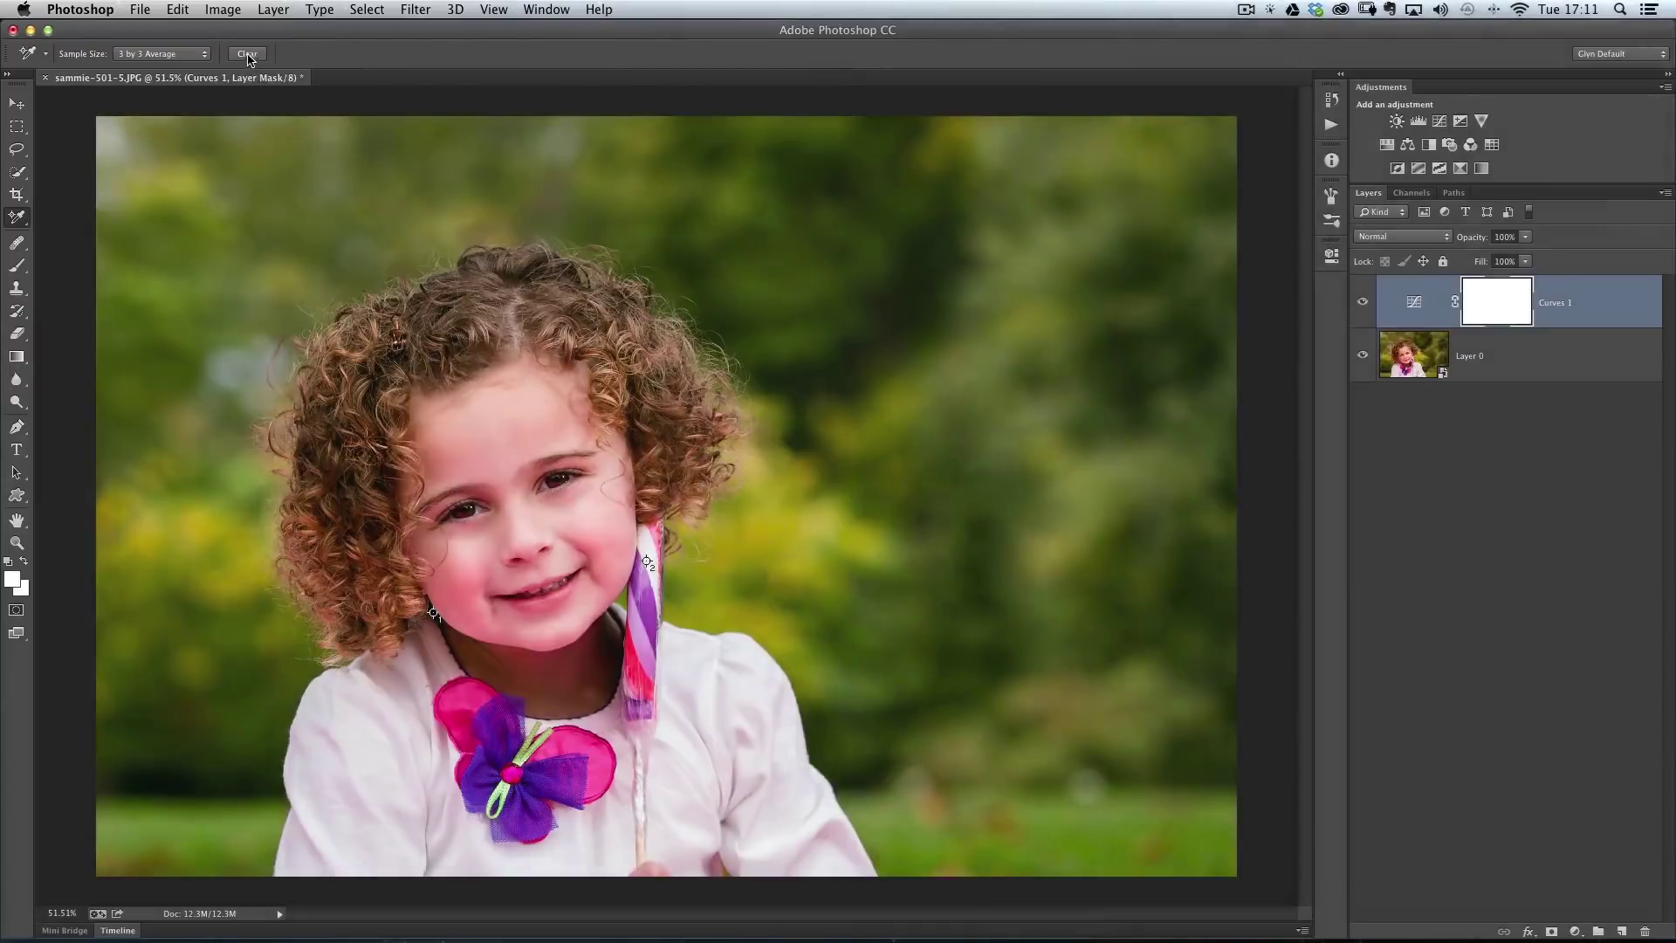
left_click(247, 55)
left_click(1331, 163)
key("Delete")
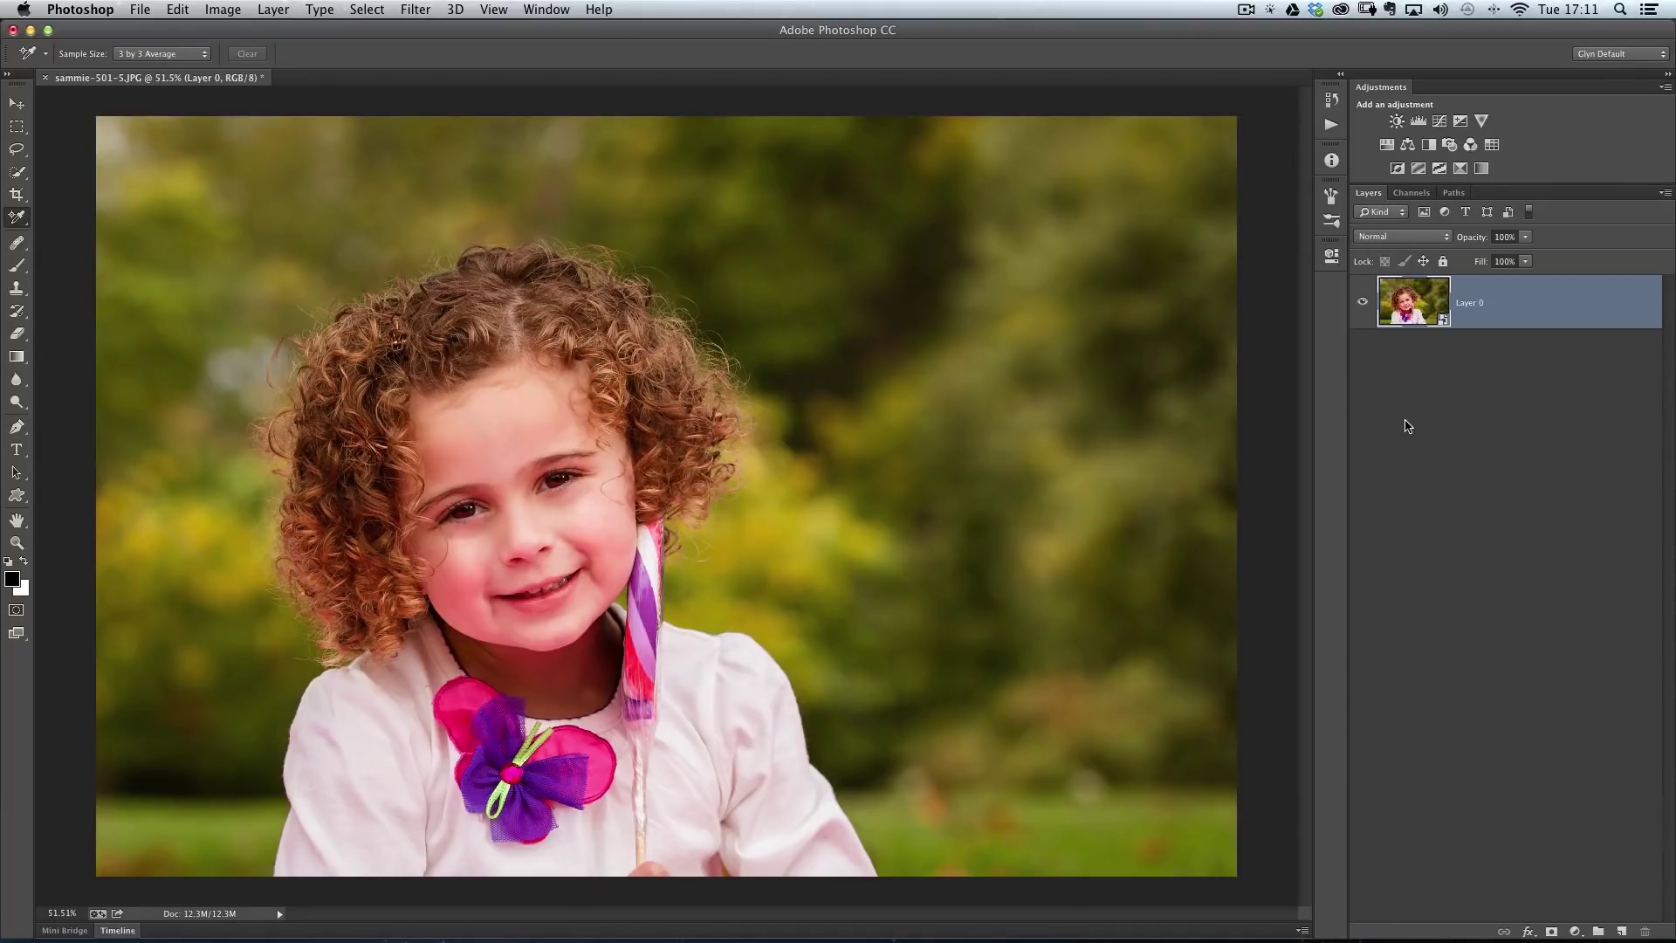
- Launch Color Efex Pro 4 on the portrait and pick Remove Color Cast from the filter list
left_click(417, 9)
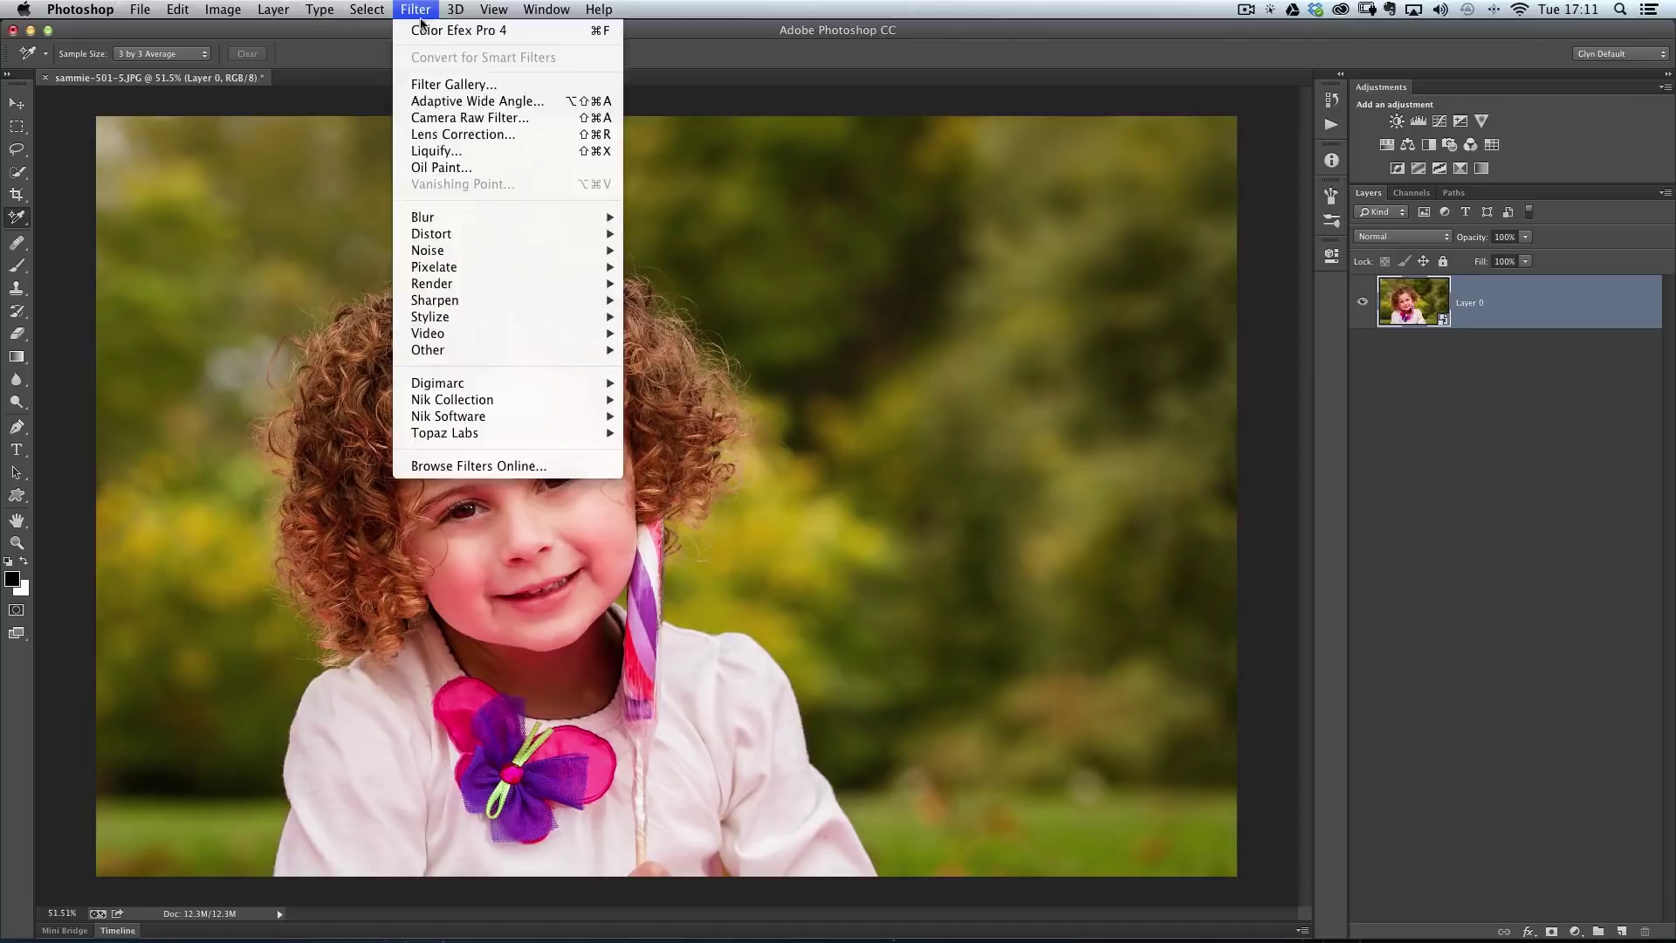
mouse_move(427, 401)
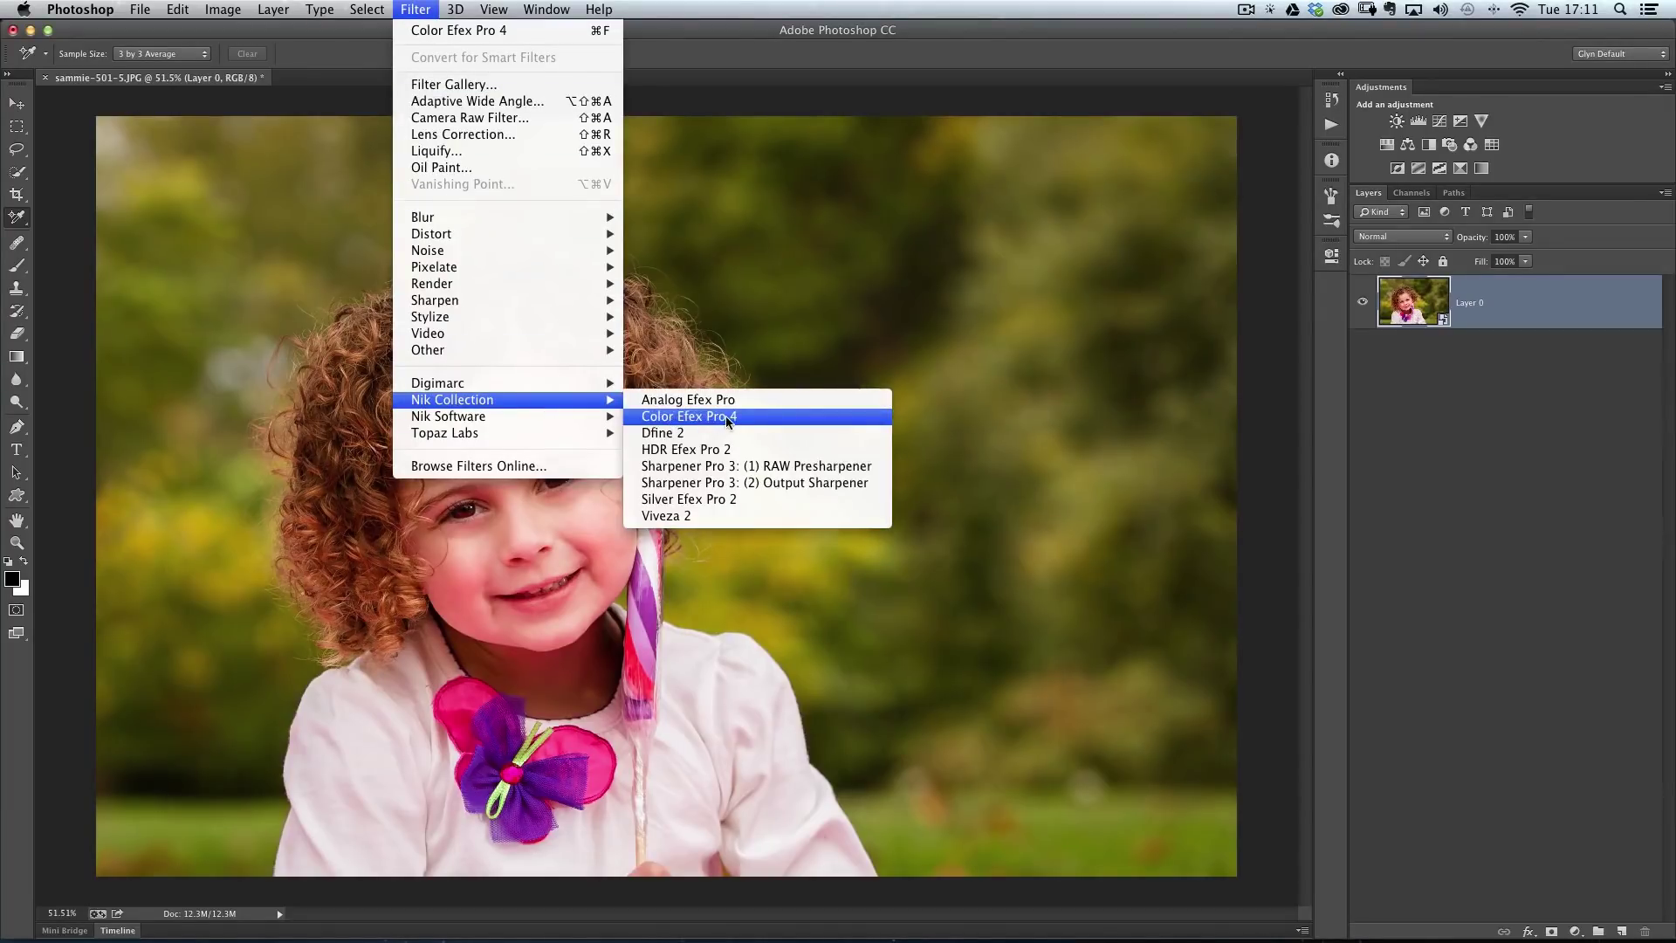
left_click(728, 424)
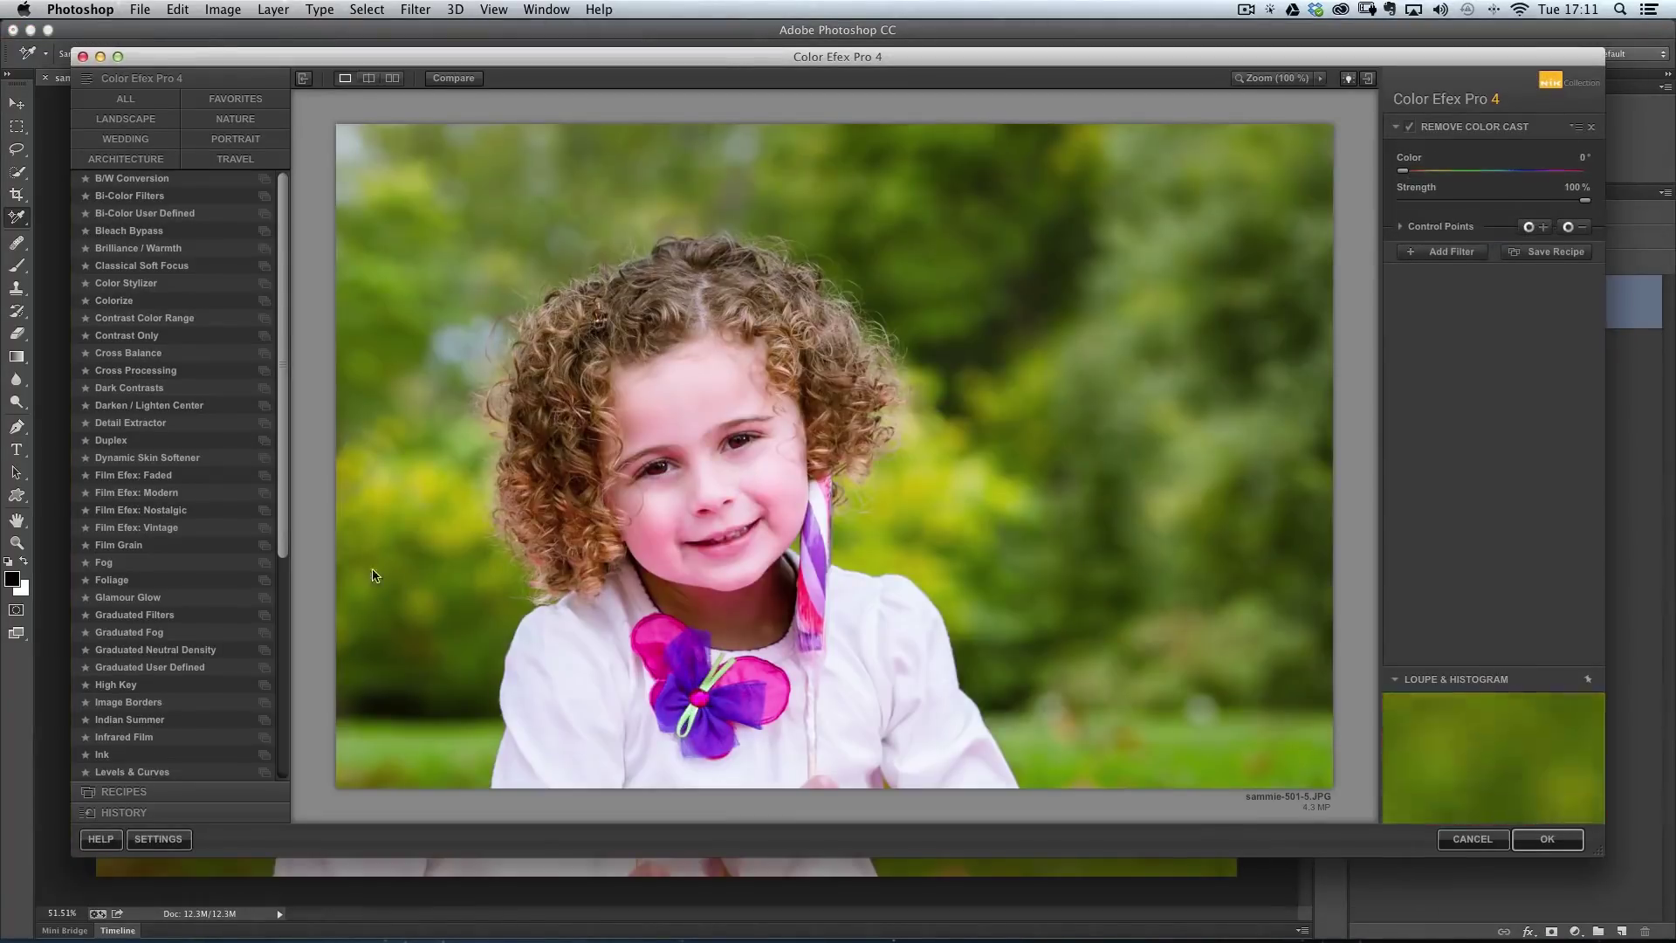
left_click_drag(291, 510, 290, 741)
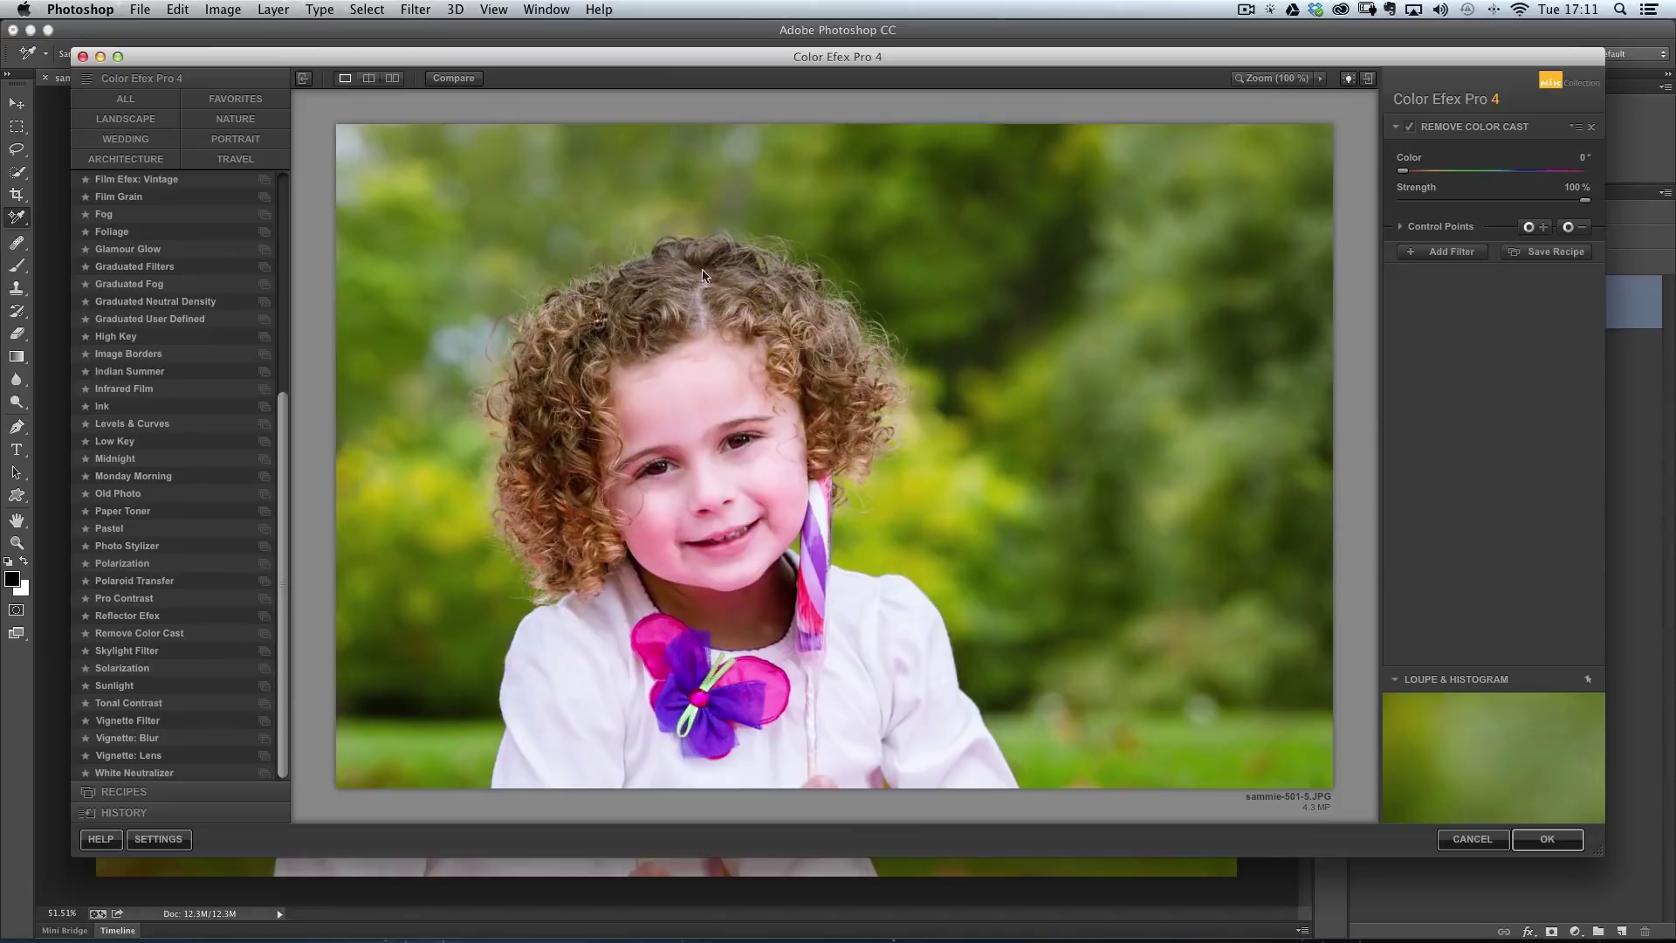
- Toggle the Remove Color Cast filter off and on twice to compare, leaving it enabled
left_click(1410, 127)
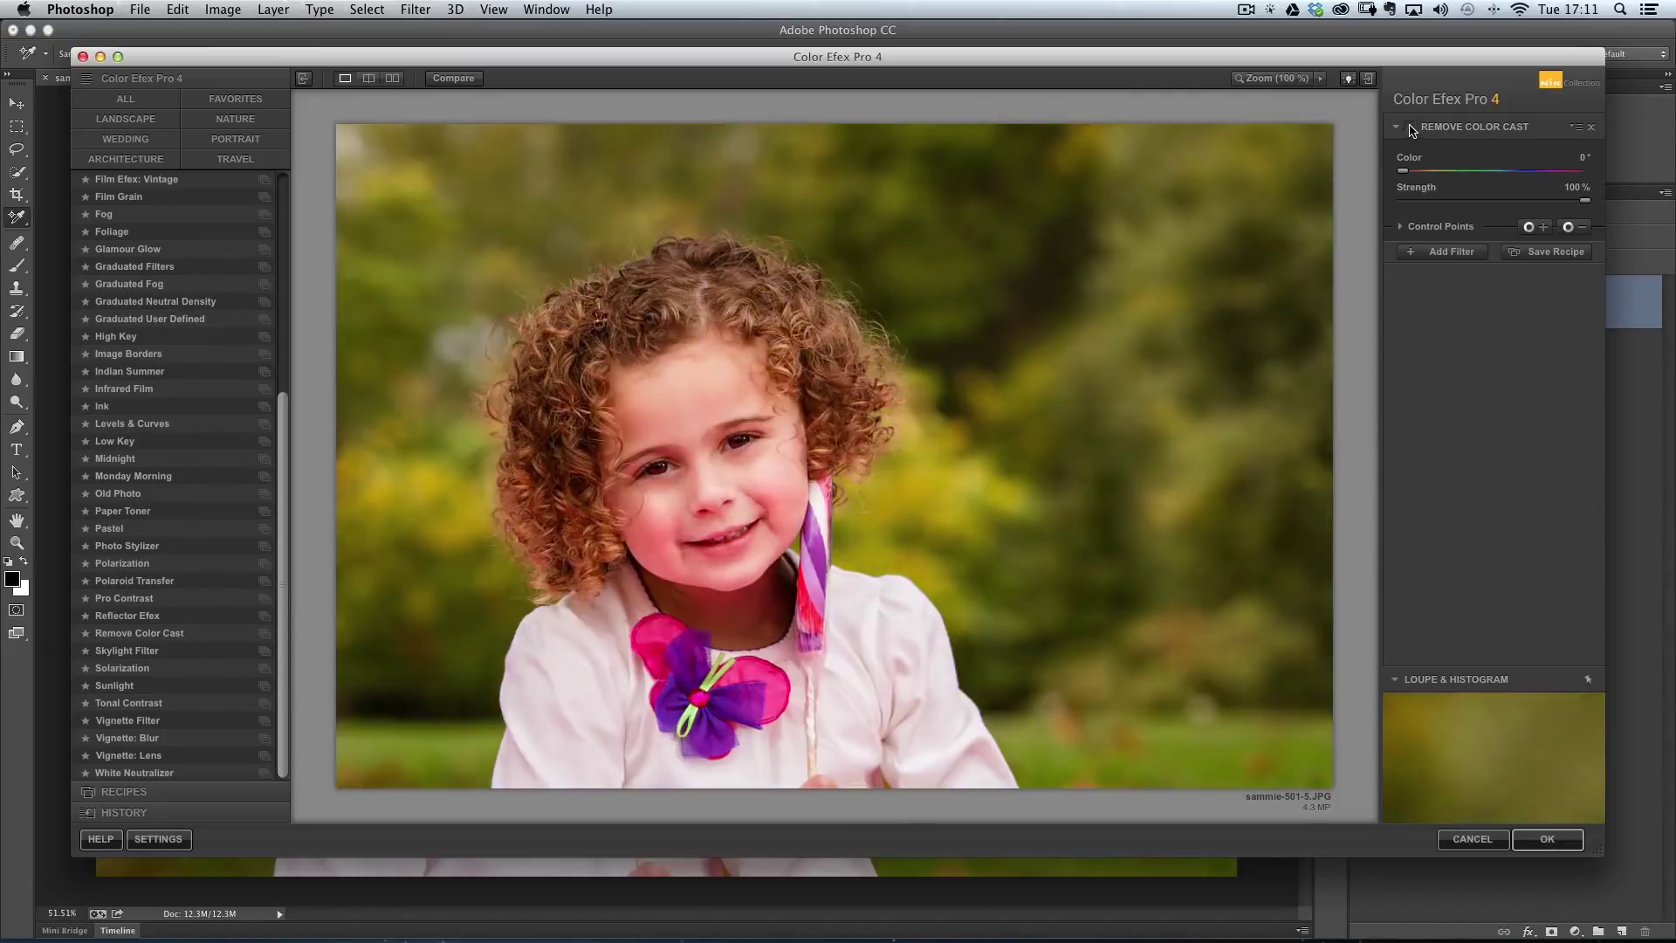
left_click(1410, 127)
left_click(1410, 128)
left_click(1410, 127)
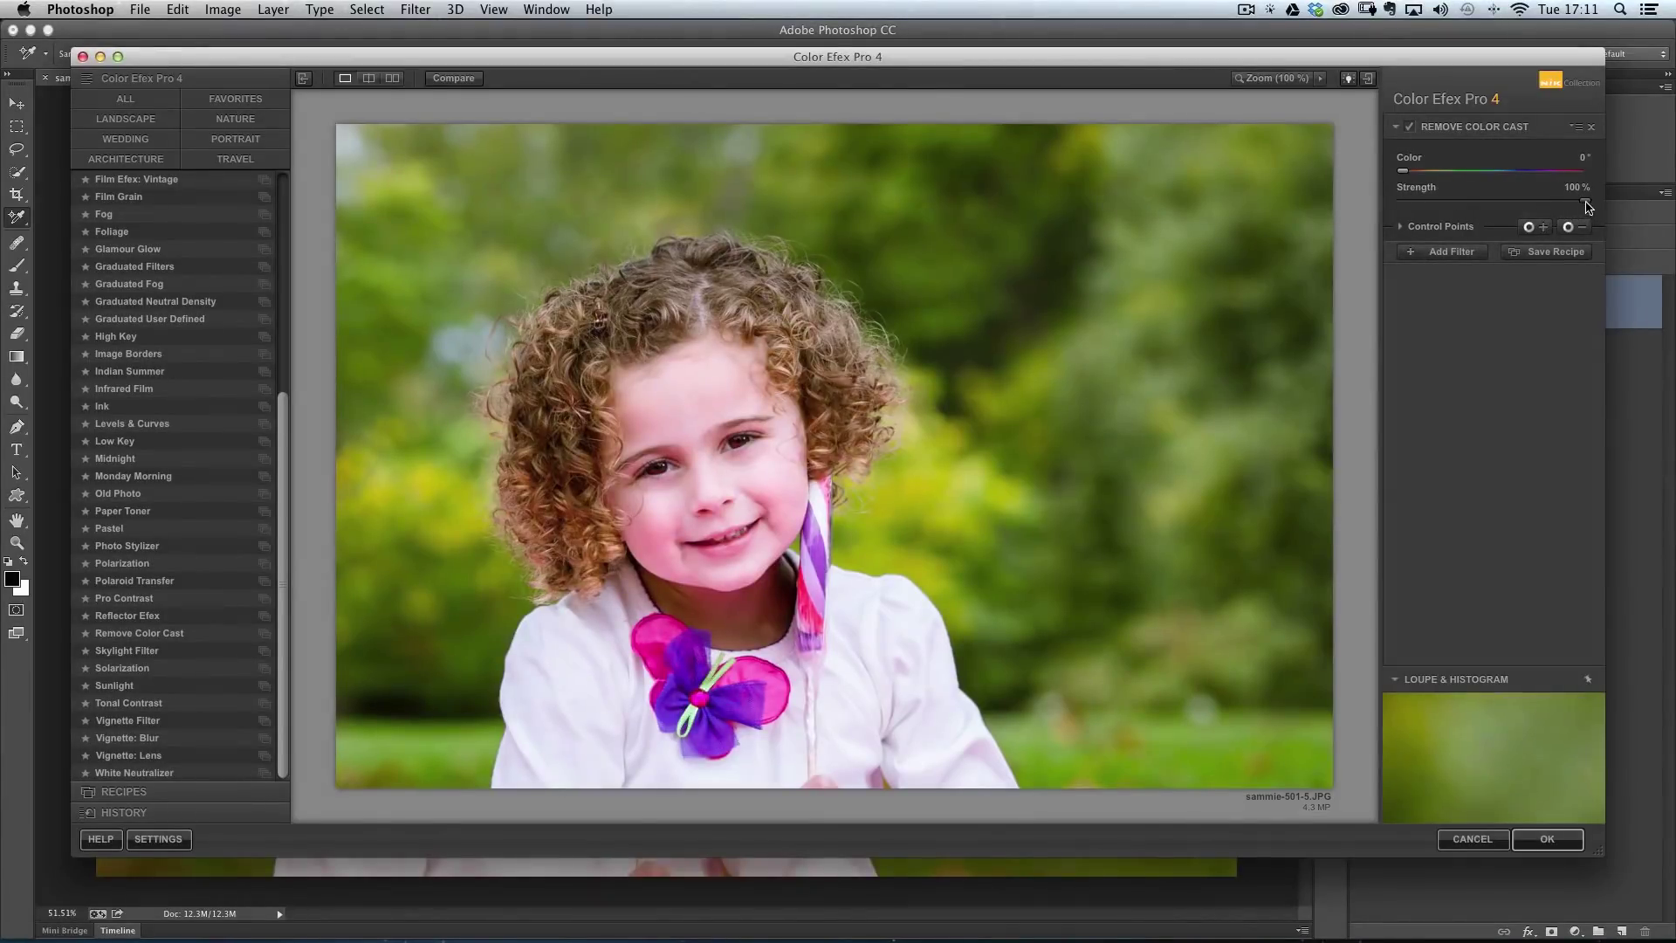
- Try lowering the Remove Color Cast Strength slider, ending back at 100%
left_click_drag(1586, 205, 1565, 205)
left_click_drag(1513, 201, 1589, 208)
- Apply Remove Color Cast at Color 0°, Strength 100% and send the portrait back to Photoshop
left_click(1544, 840)
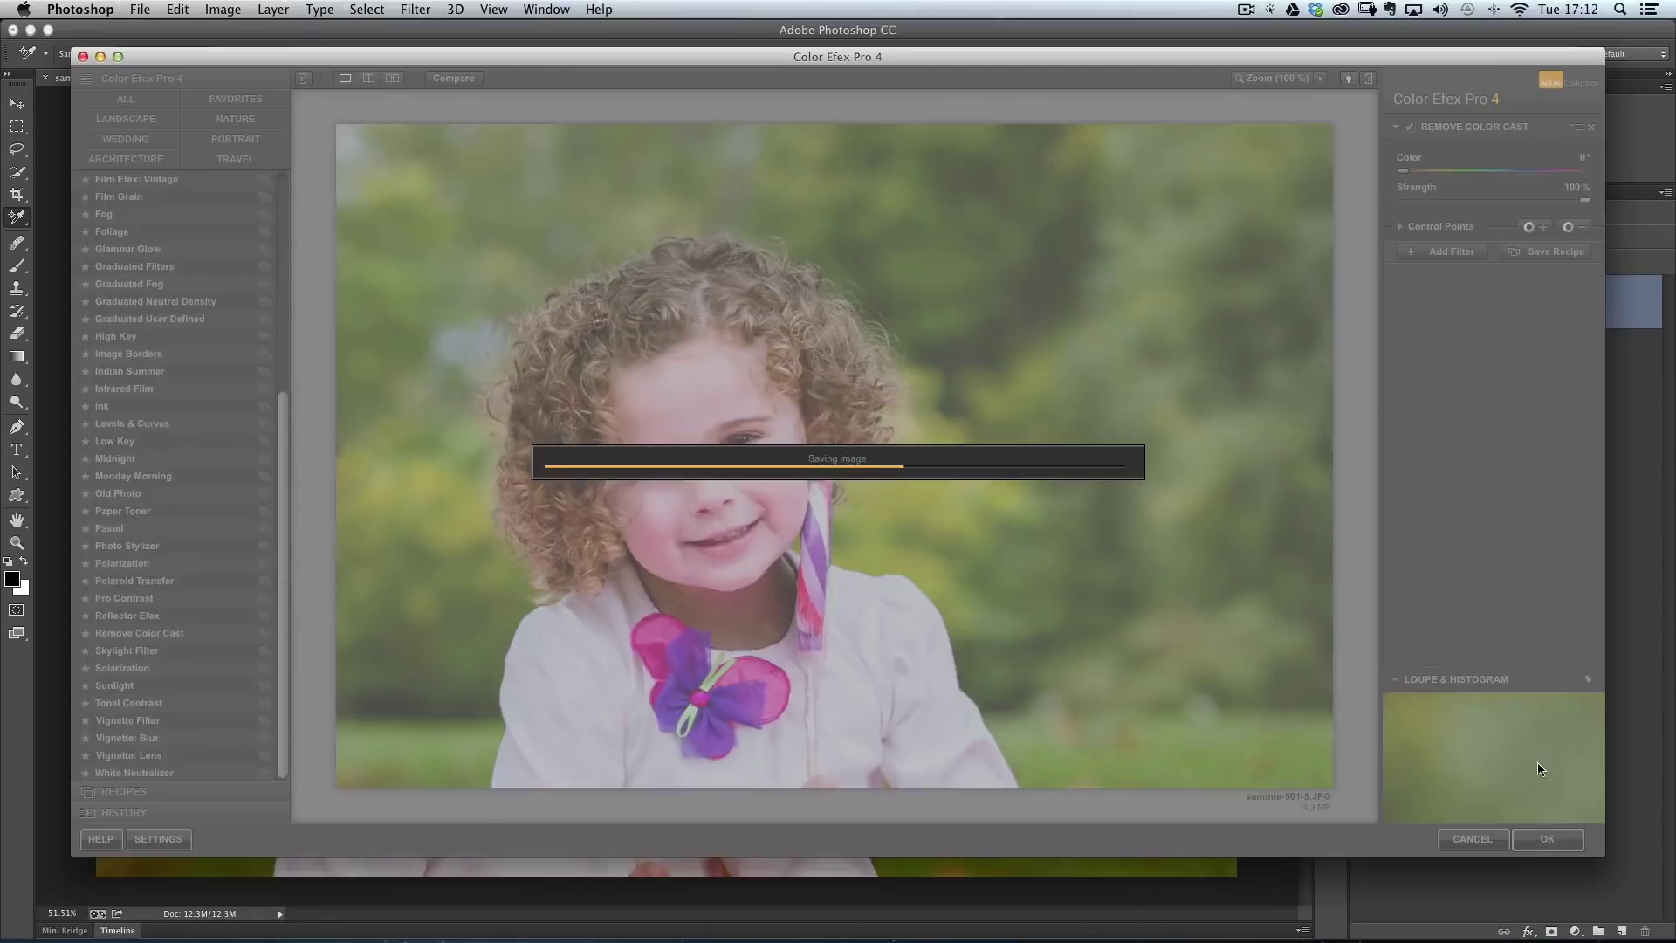